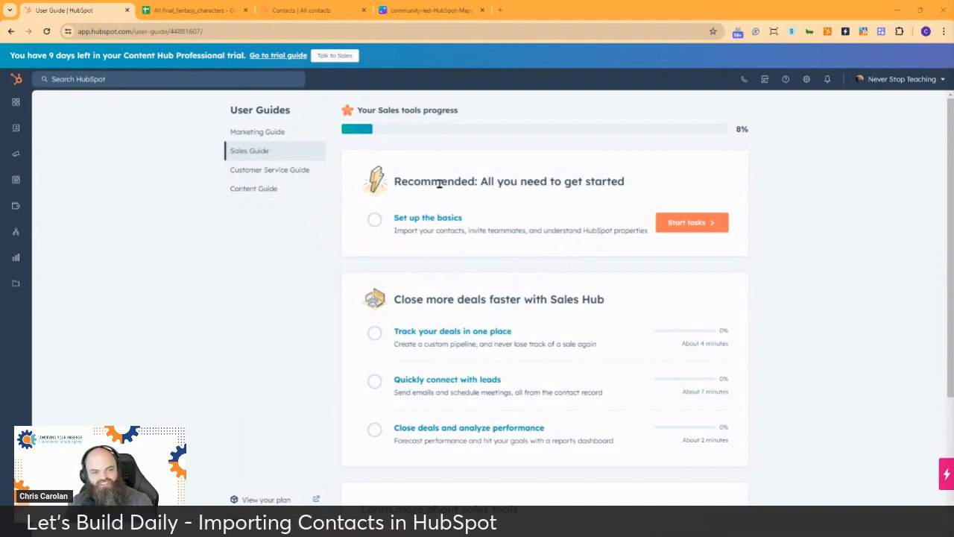
# Step: Check the Marketing, Customer Service and Sales guide tasks, then bring up the final_fantasy_characters sheet
pyautogui.click(264, 132)
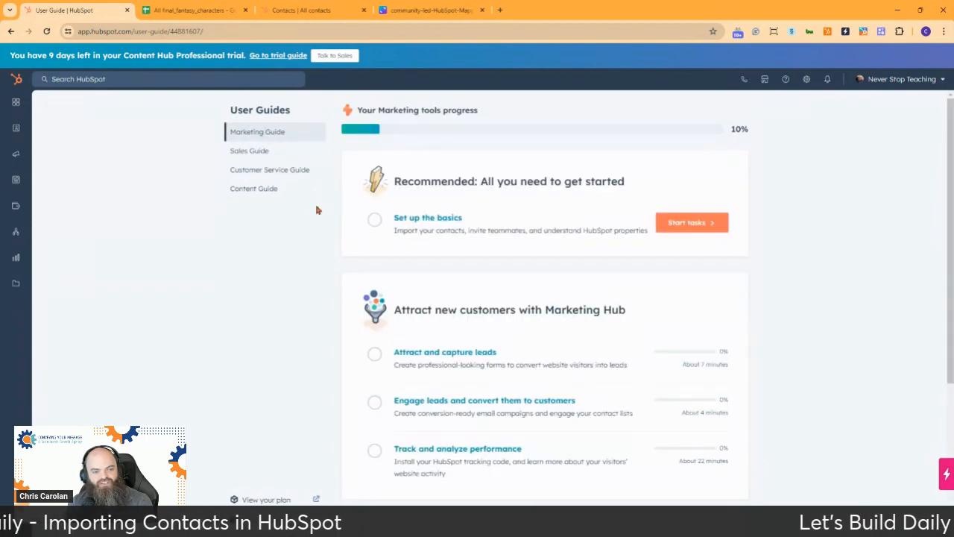
pyautogui.click(252, 174)
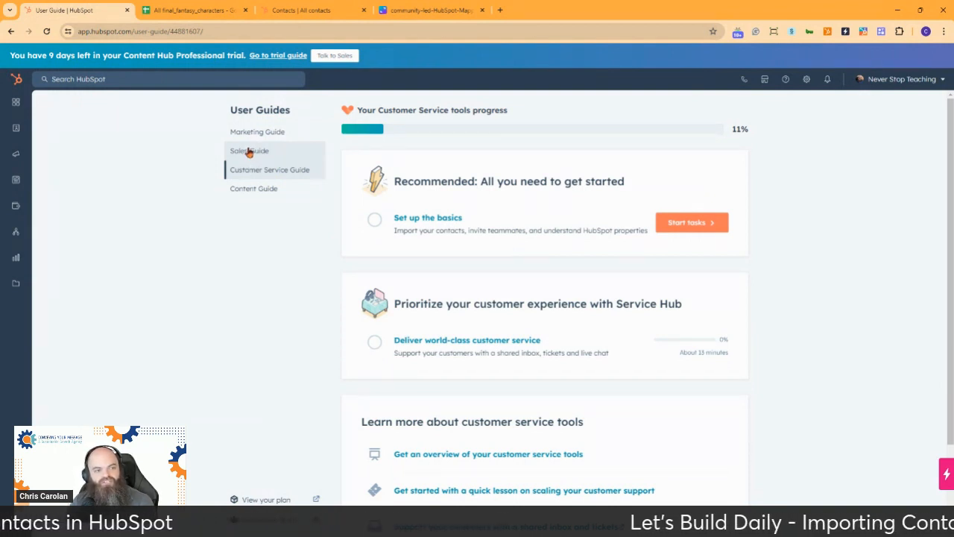
pyautogui.click(249, 151)
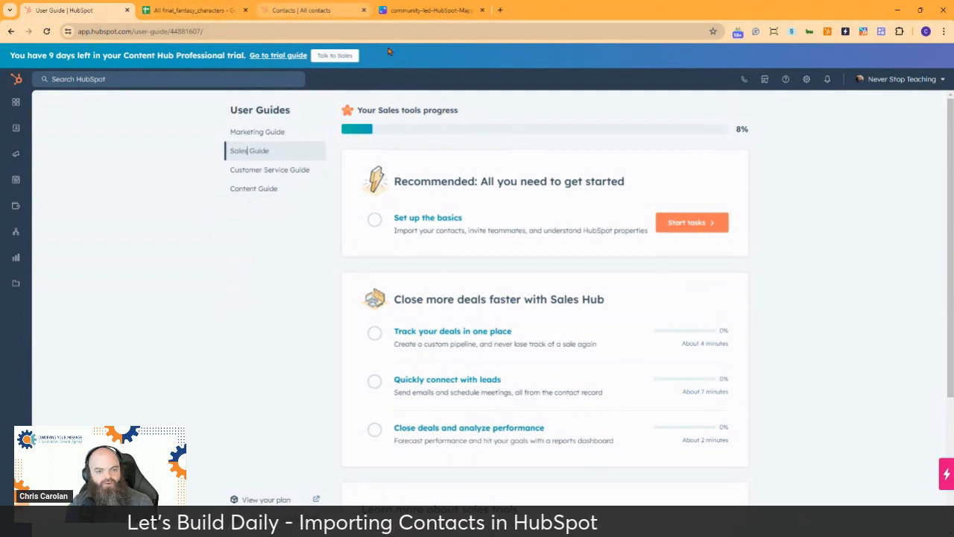
pyautogui.click(184, 10)
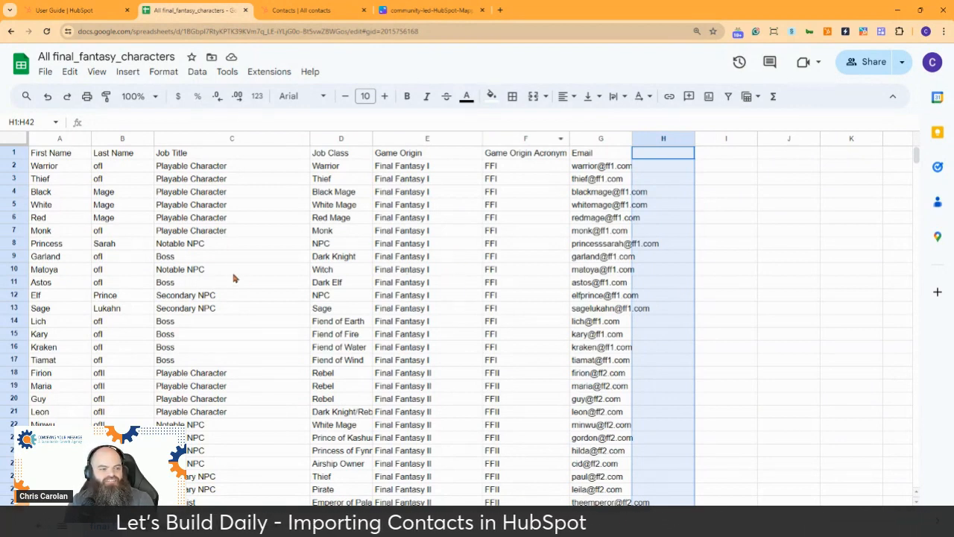
# Step: Skim the character rows in the sheet, then view HubSpot's All contacts list with 2 samples
pyautogui.scroll(-12, 310, 217)
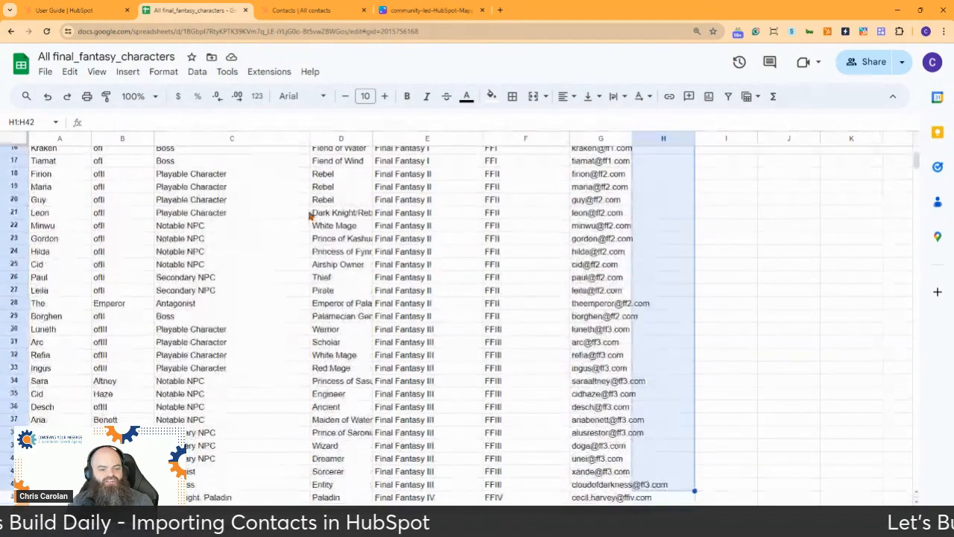
pyautogui.scroll(12, 302, 212)
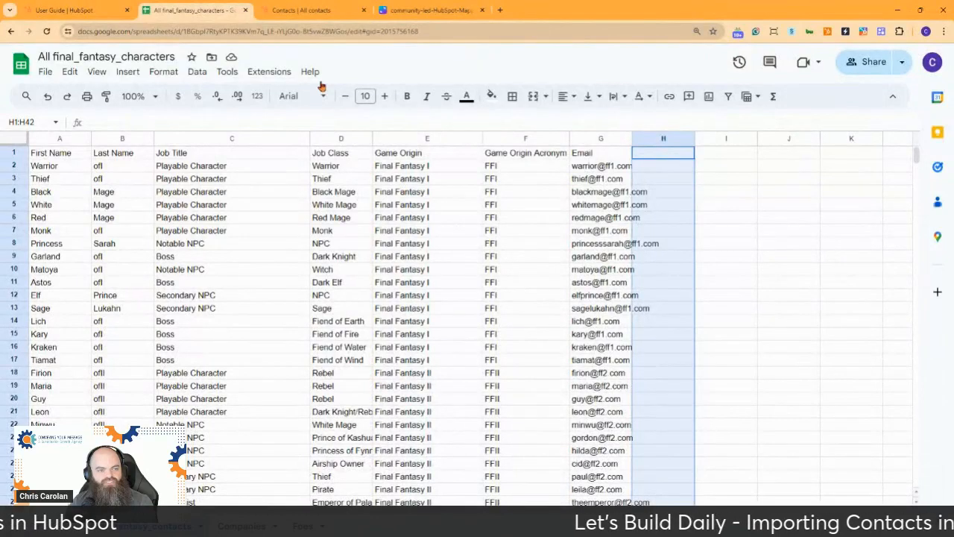
pyautogui.click(309, 11)
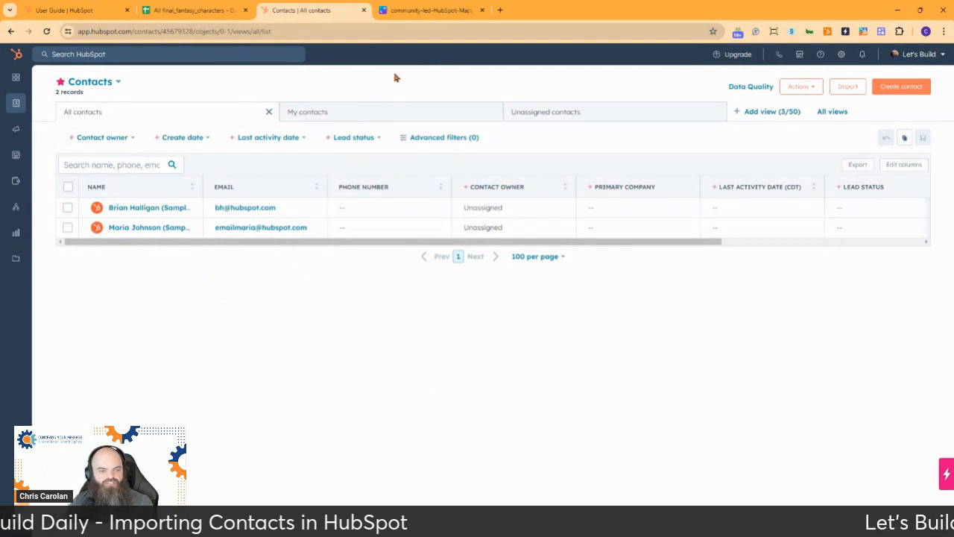
# Step: Return to the All final_fantasy_characters Google Sheet
pyautogui.click(191, 12)
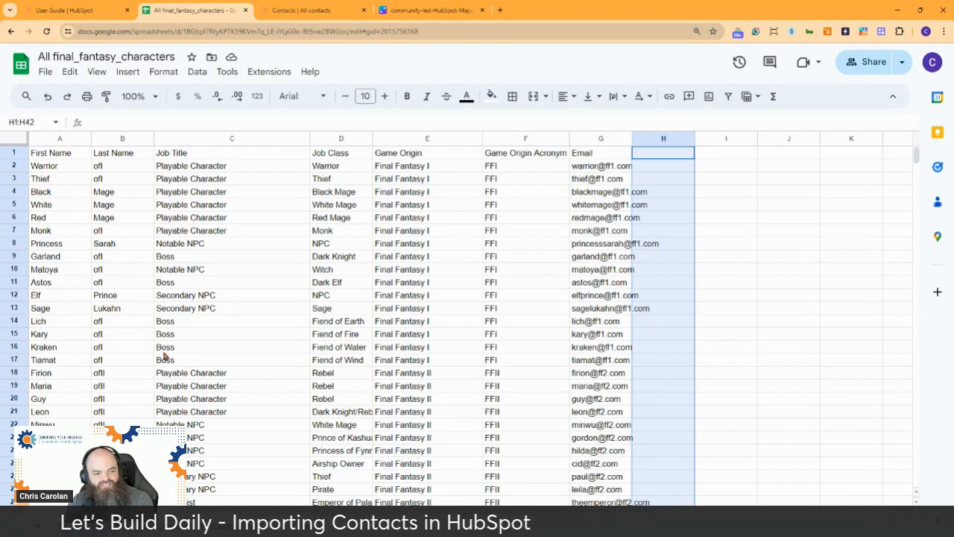
pyautogui.scroll(-5, 157, 340)
pyautogui.scroll(-5, 156, 341)
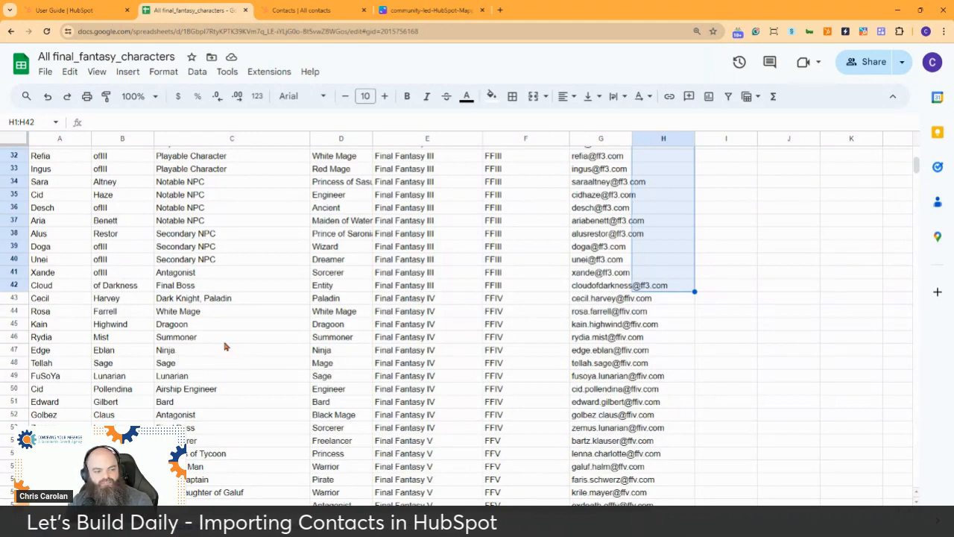
pyautogui.scroll(-2, 225, 346)
pyautogui.scroll(10, 224, 345)
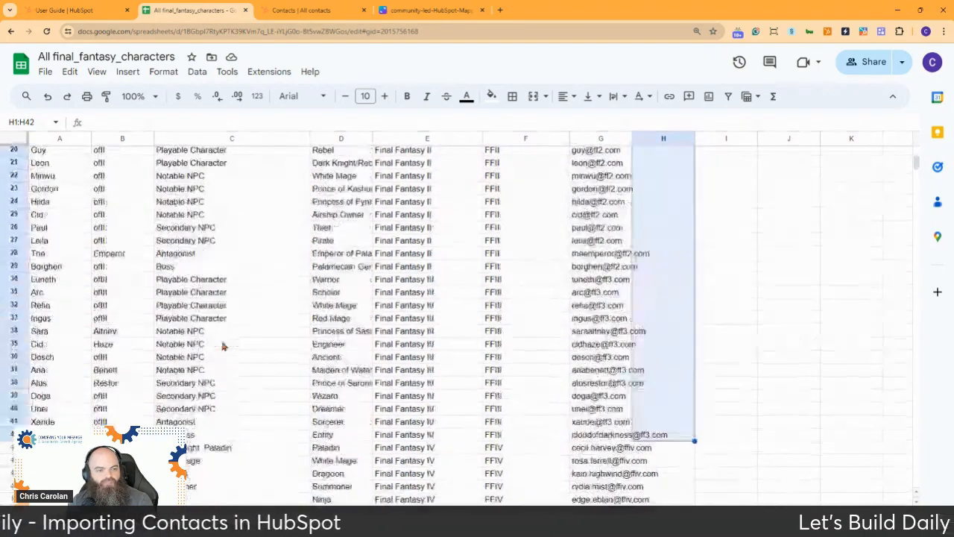
pyautogui.click(264, 272)
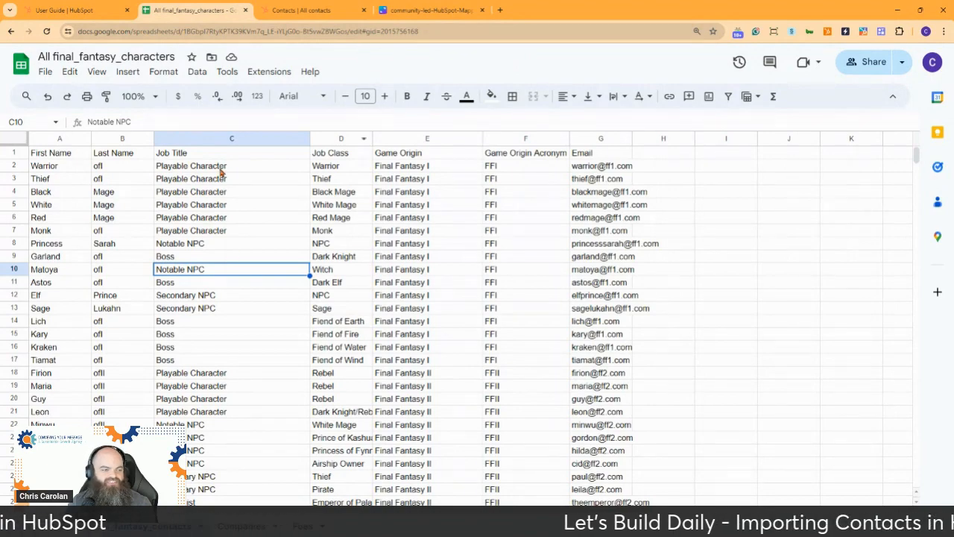
pyautogui.scroll(-3, 213, 176)
pyautogui.scroll(-20, 212, 174)
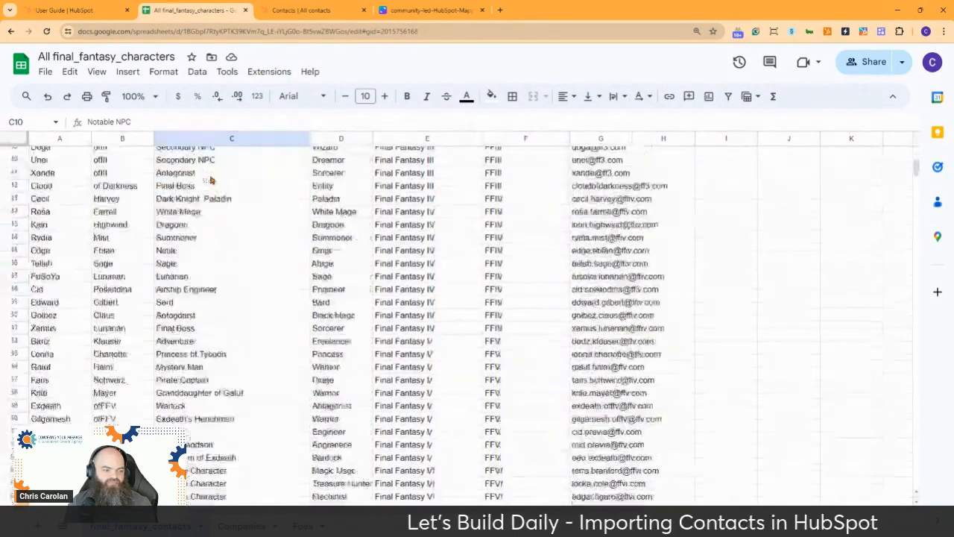
pyautogui.scroll(-6, 209, 178)
pyautogui.scroll(18, 205, 178)
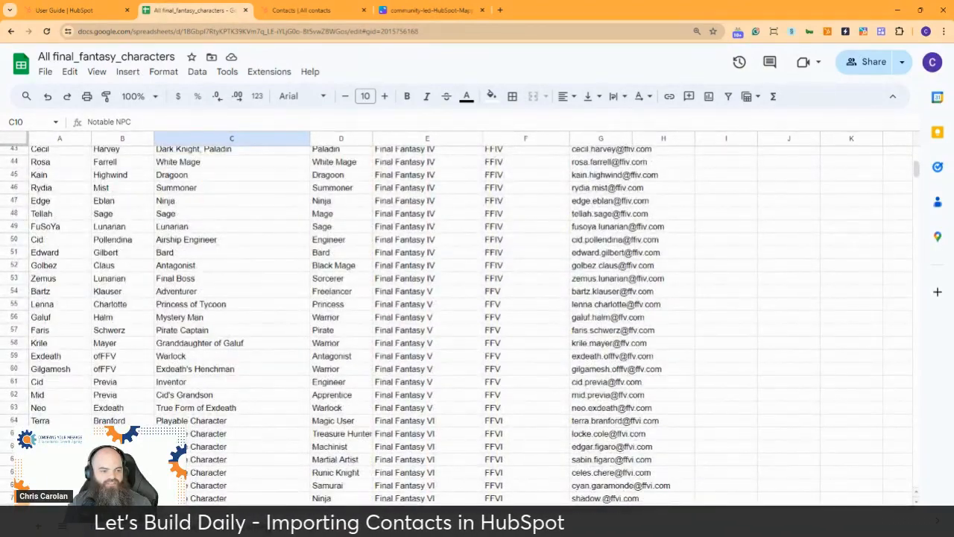
pyautogui.scroll(5, 206, 462)
pyautogui.scroll(9, 207, 462)
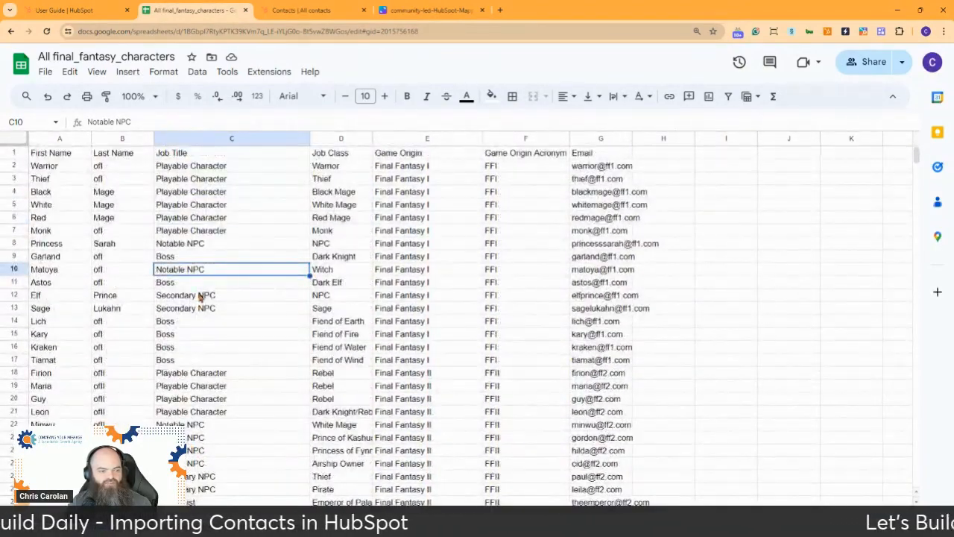
# Step: Change the C1 header from Job Title to 'Contact Type'
pyautogui.click(185, 153)
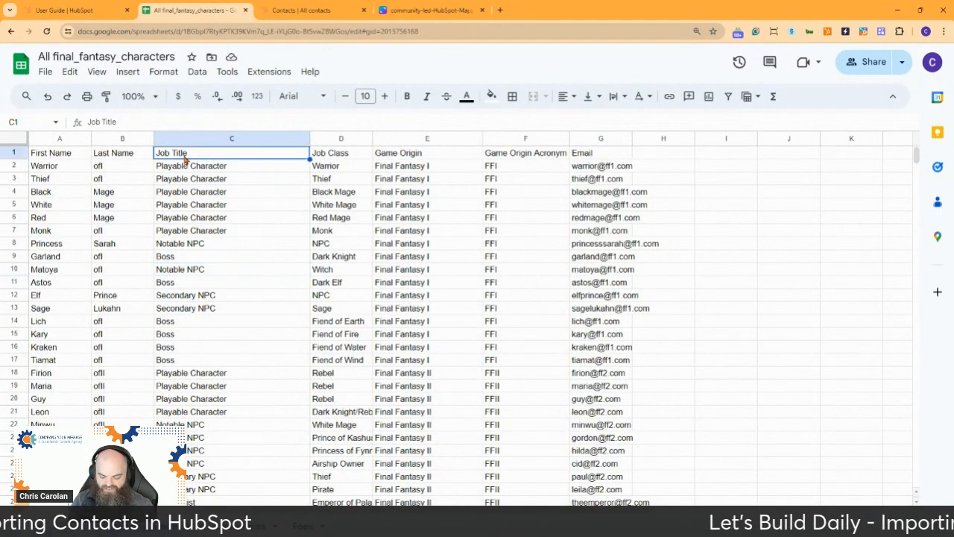
pyautogui.write('Contact T')
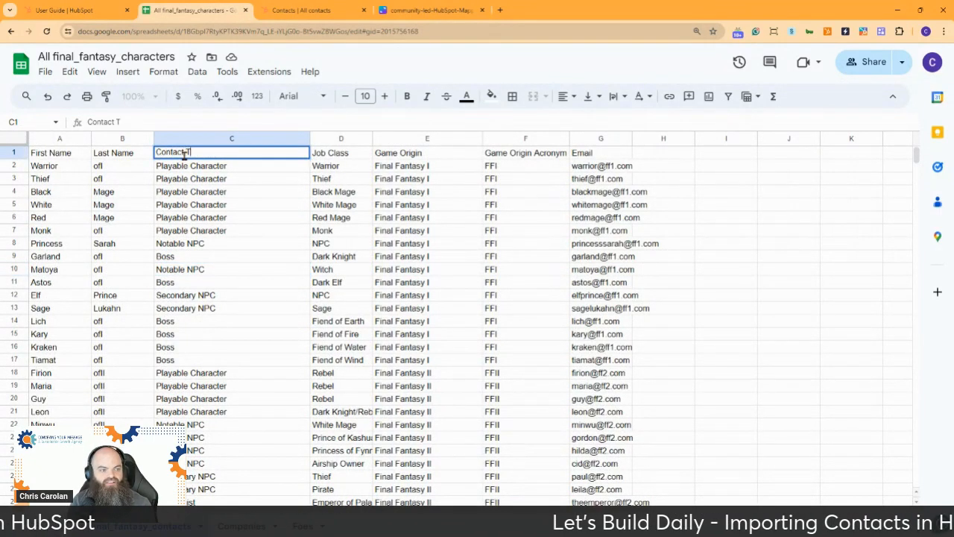
pyautogui.write('ype')
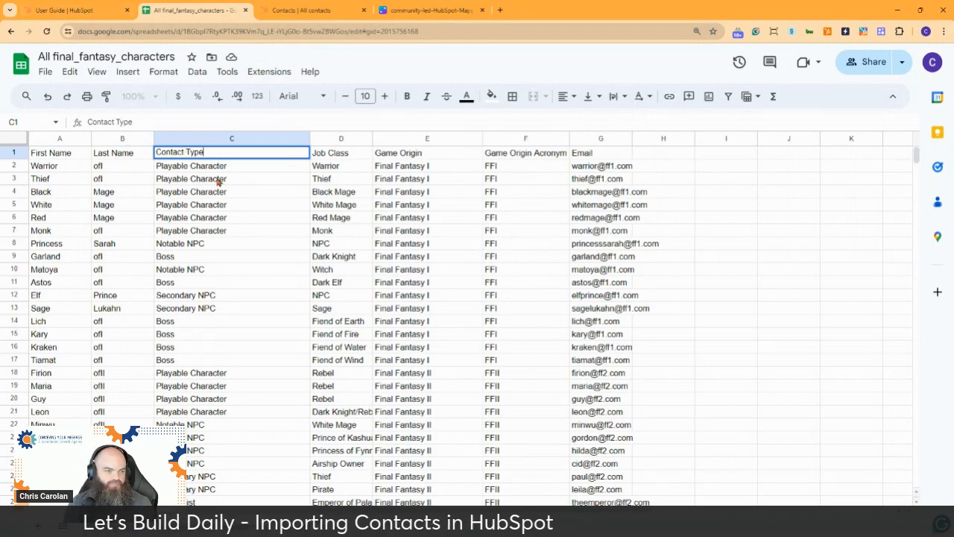
pyautogui.press('Return')
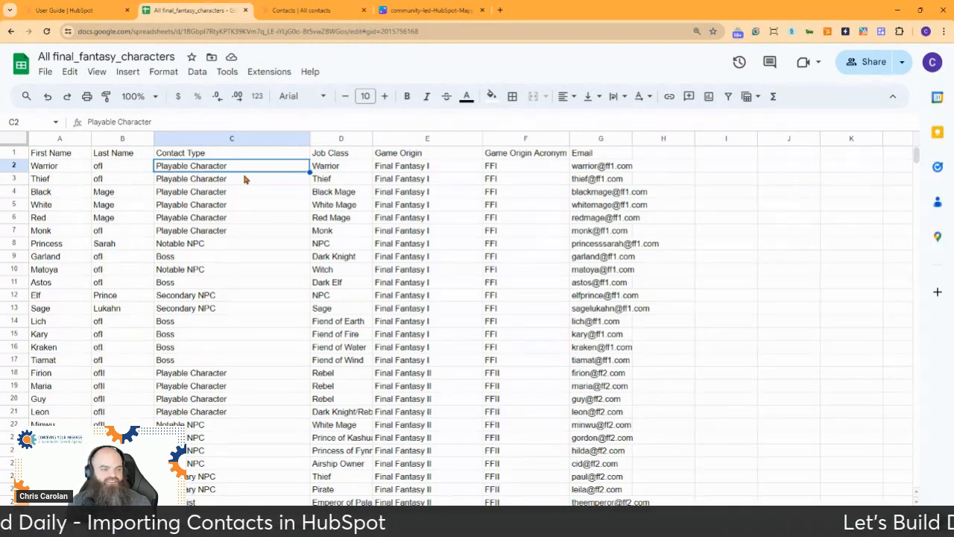
# Step: Change the D1 header from Job Class to 'Job Title' and check the class values below
pyautogui.click(341, 154)
pyautogui.write('Job Title')
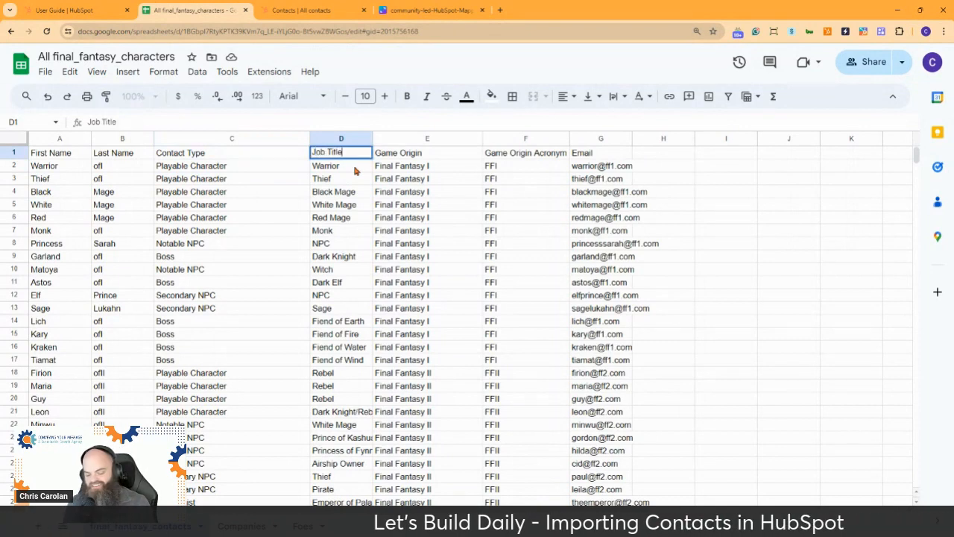
pyautogui.press('Return')
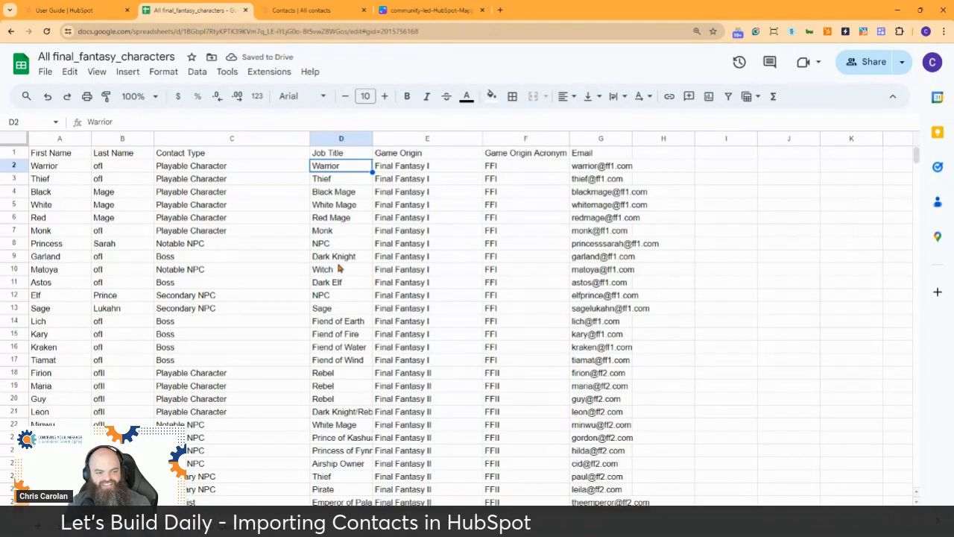
pyautogui.scroll(-5, 326, 277)
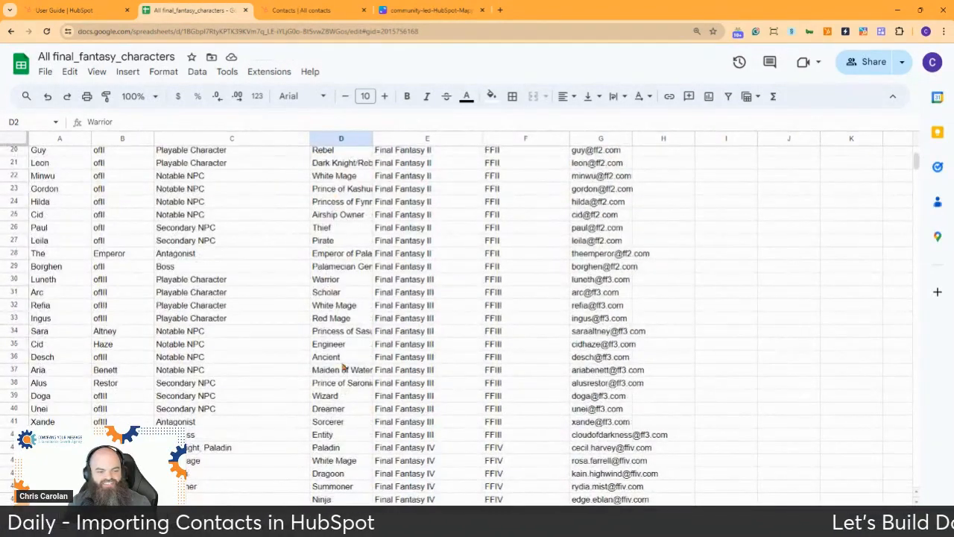
pyautogui.scroll(-15, 339, 409)
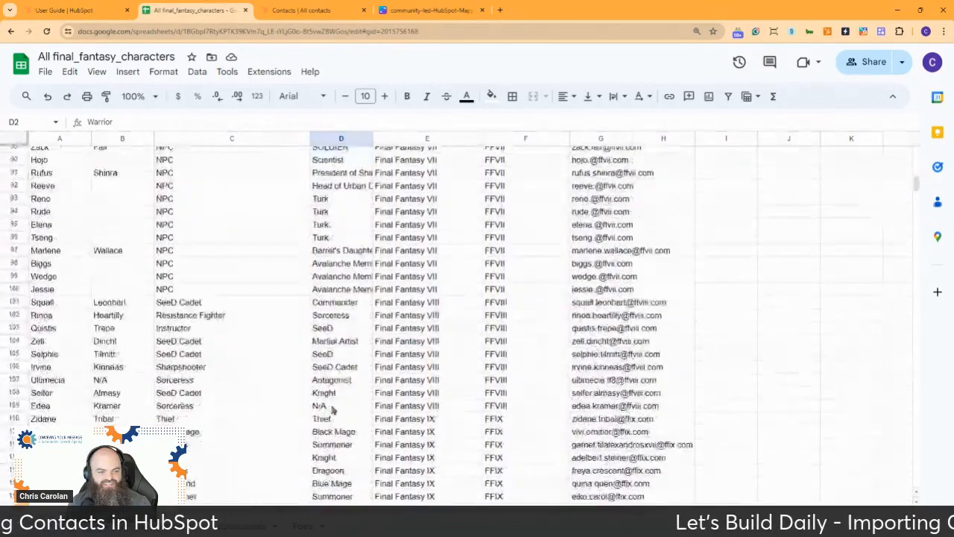
pyautogui.scroll(3, 331, 410)
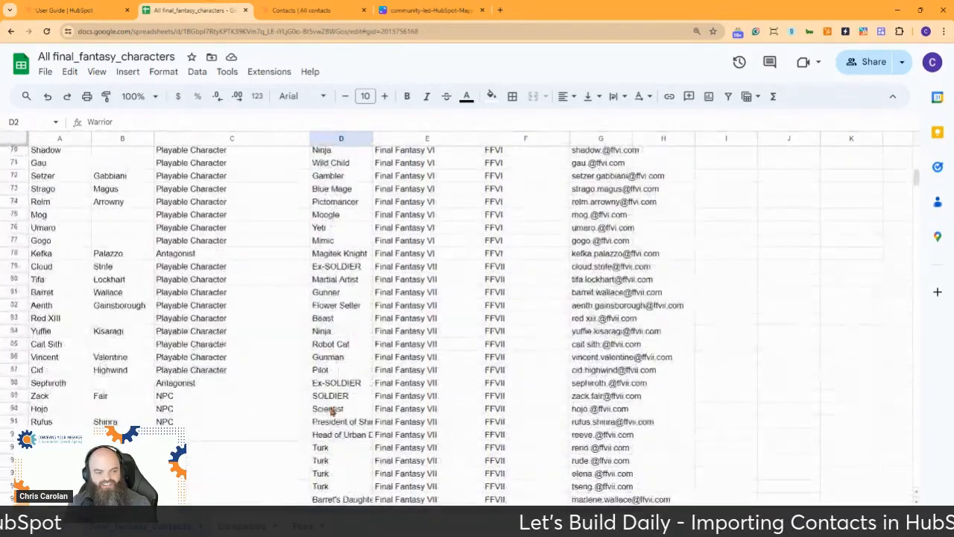
pyautogui.scroll(-3, 331, 409)
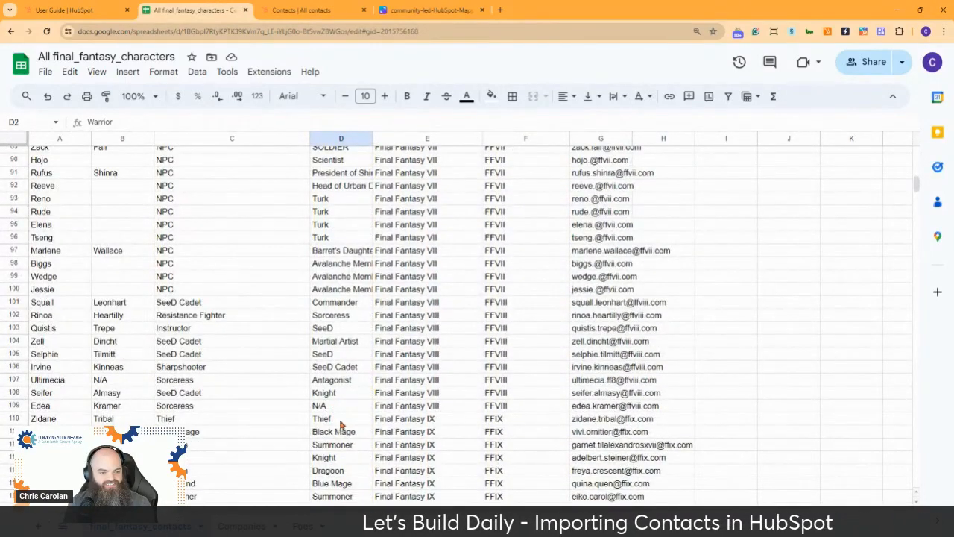
pyautogui.scroll(20, 358, 372)
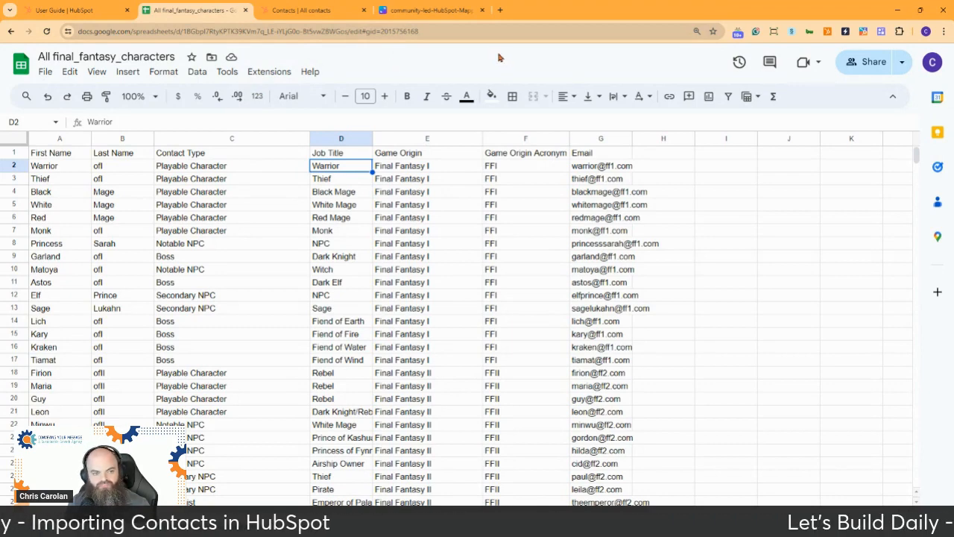
# Step: Change the E1 header from Game Origin to 'Company Name'
pyautogui.click(421, 154)
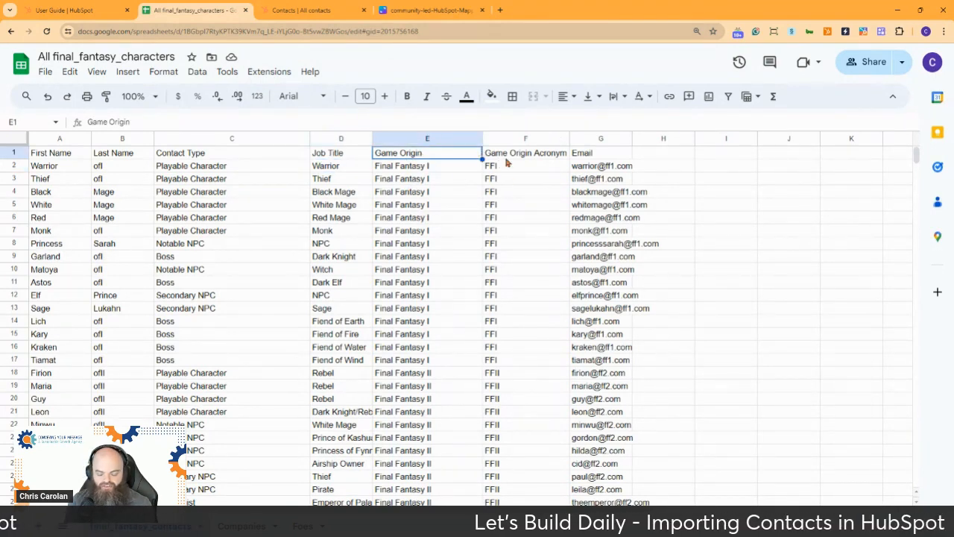
pyautogui.write('Company')
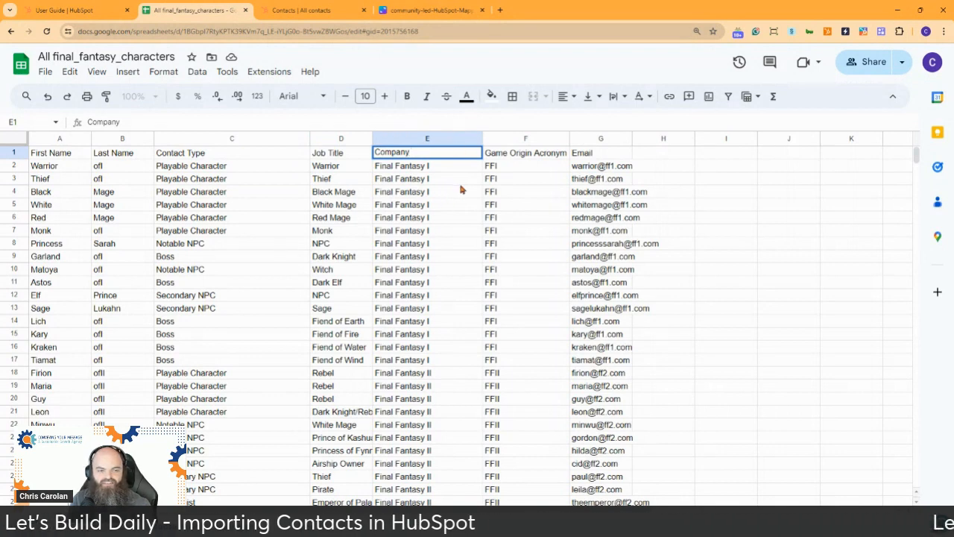
pyautogui.write('Name')
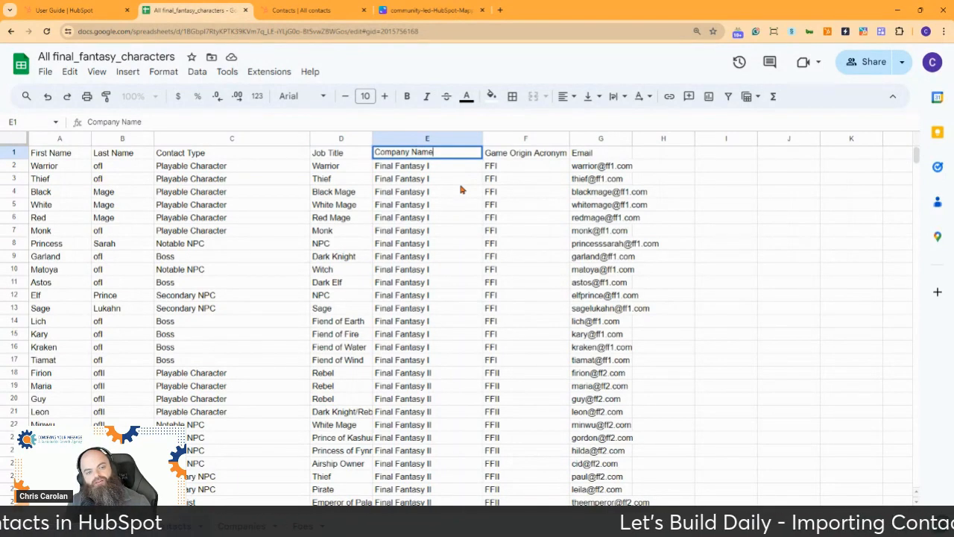
pyautogui.press('Return')
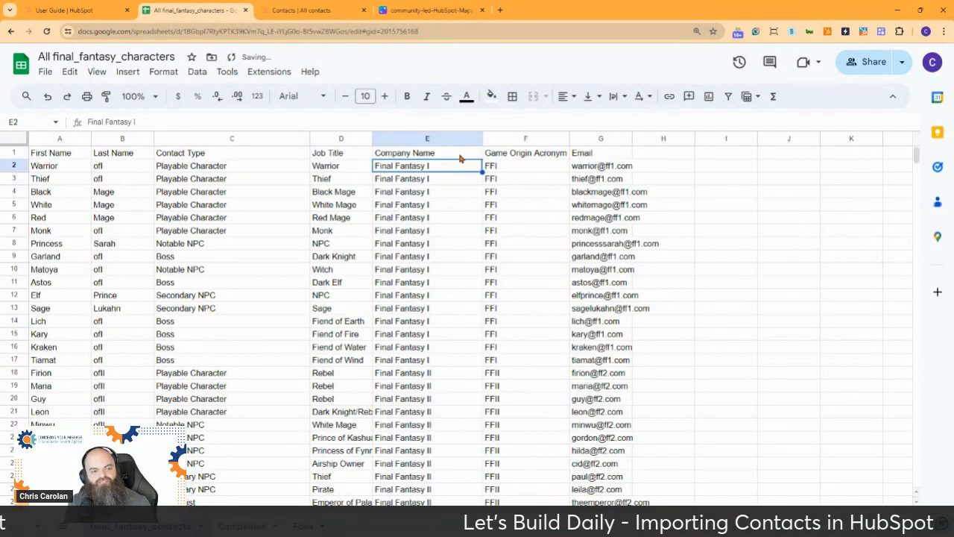
pyautogui.scroll(-4, 412, 233)
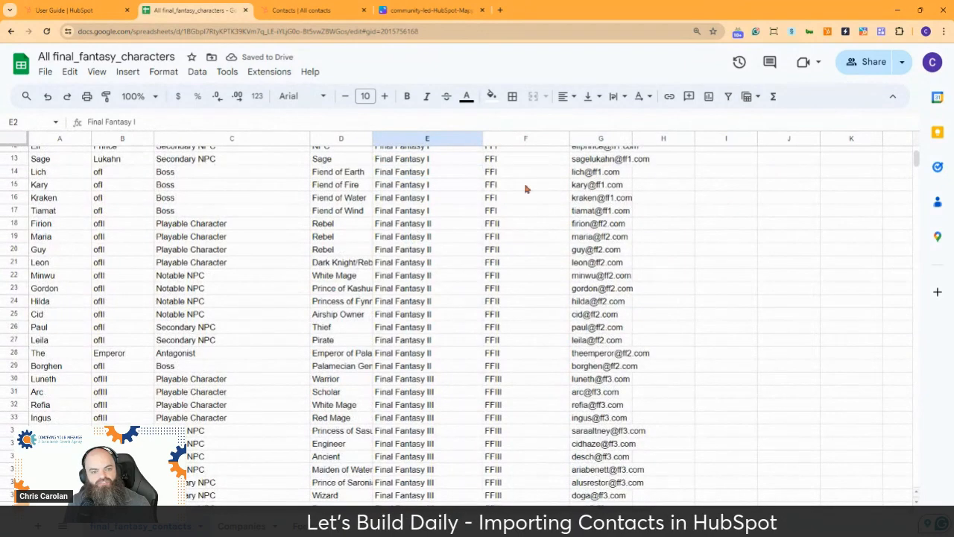
pyautogui.scroll(4, 450, 317)
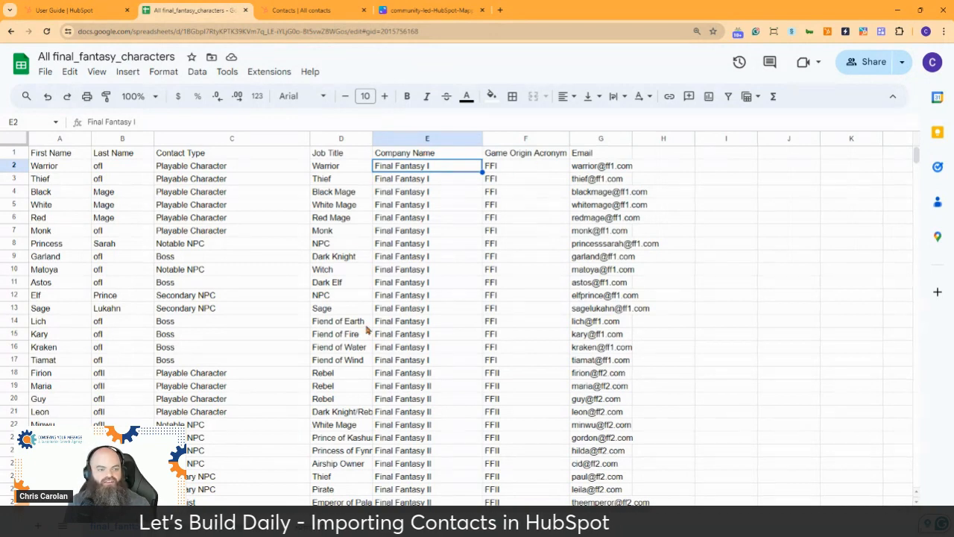
pyautogui.scroll(-4, 158, 195)
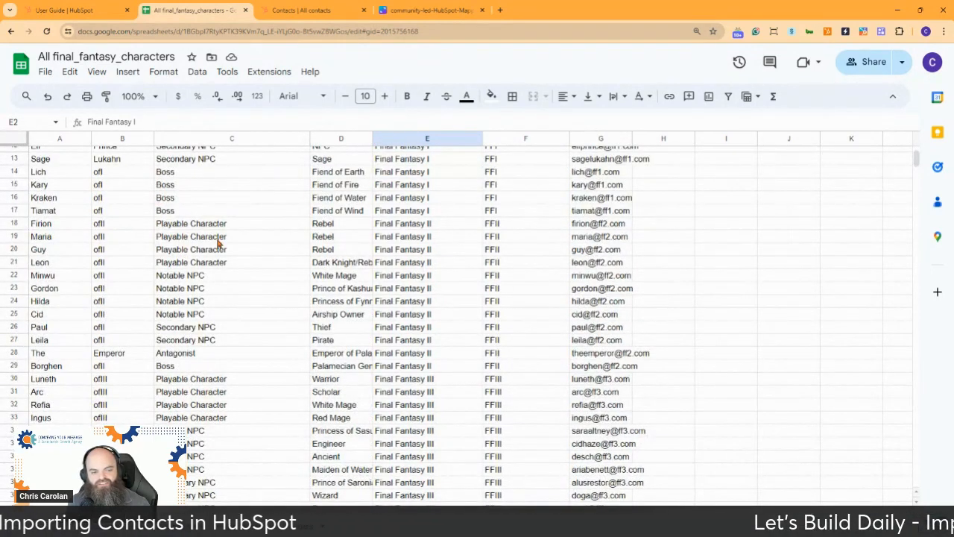
pyautogui.scroll(4, 395, 345)
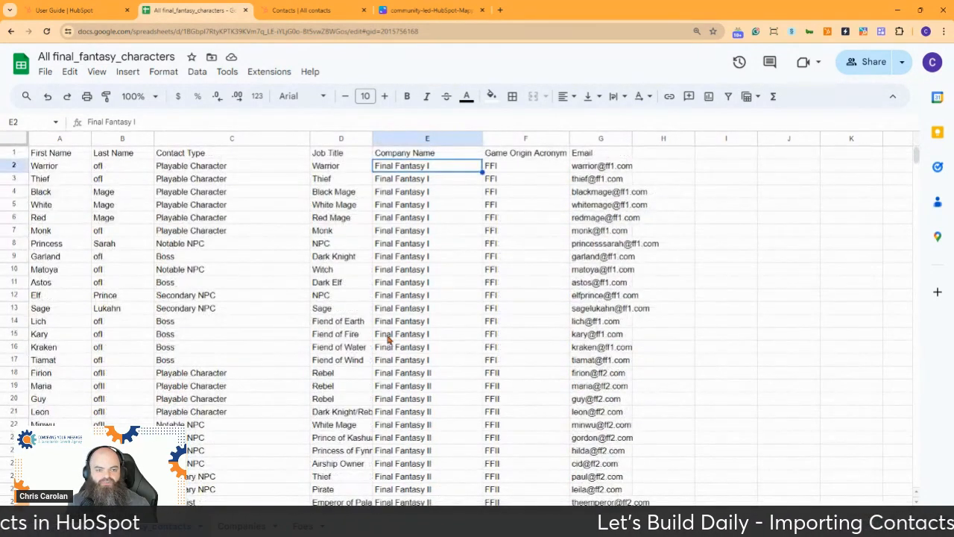
# Step: Change F1 to 'Company Location Acronym' and auto-fit column F to the new header
pyautogui.click(517, 154)
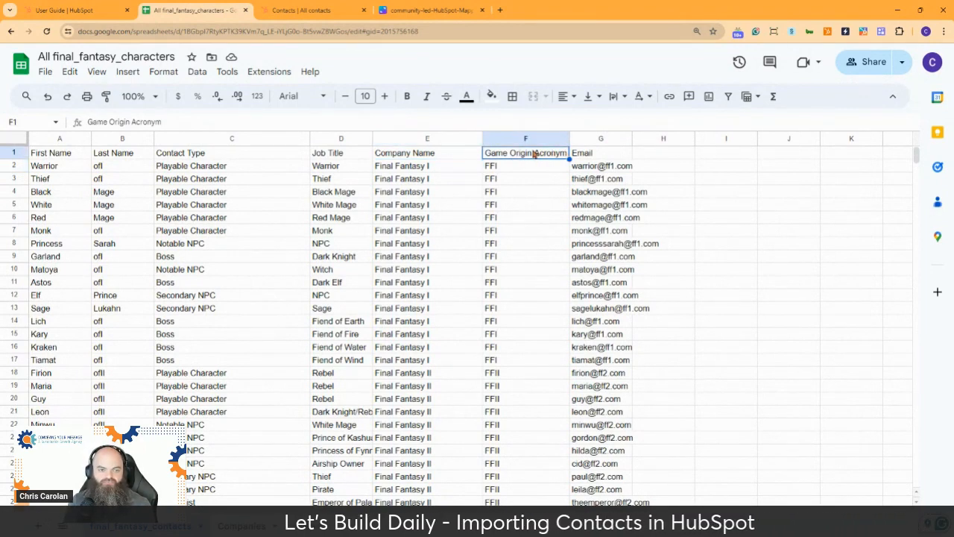
pyautogui.doubleClick(492, 153)
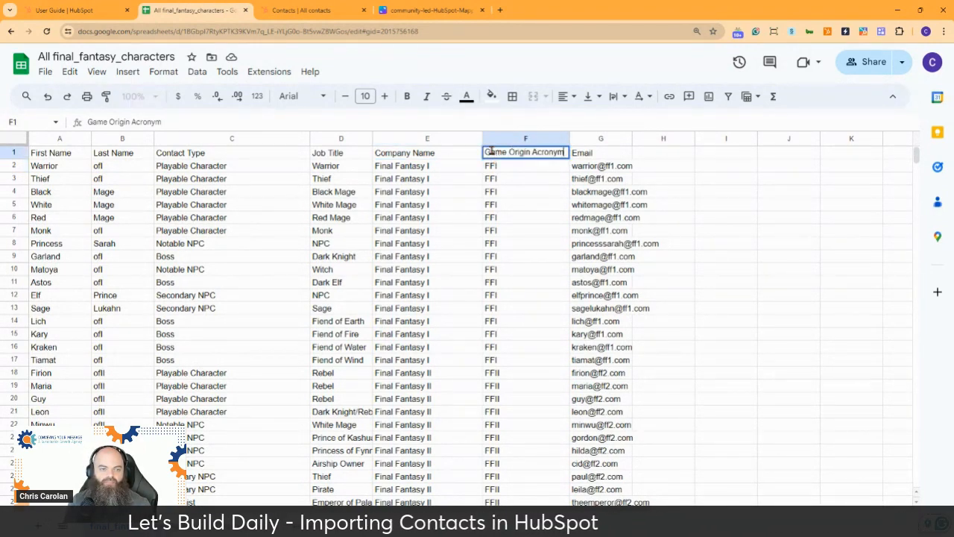
pyautogui.doubleClick(493, 152)
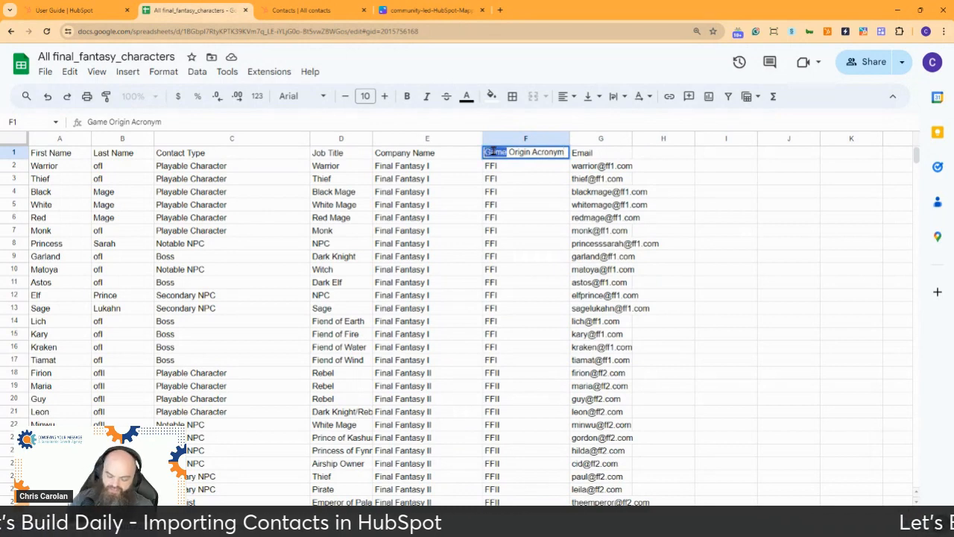
pyautogui.press('Delete')
pyautogui.press('Delete')
pyautogui.press('Delete')
pyautogui.press('Delete')
pyautogui.press('Delete')
pyautogui.press('Delete')
pyautogui.press('Delete')
pyautogui.press('Delete')
pyautogui.press('Delete')
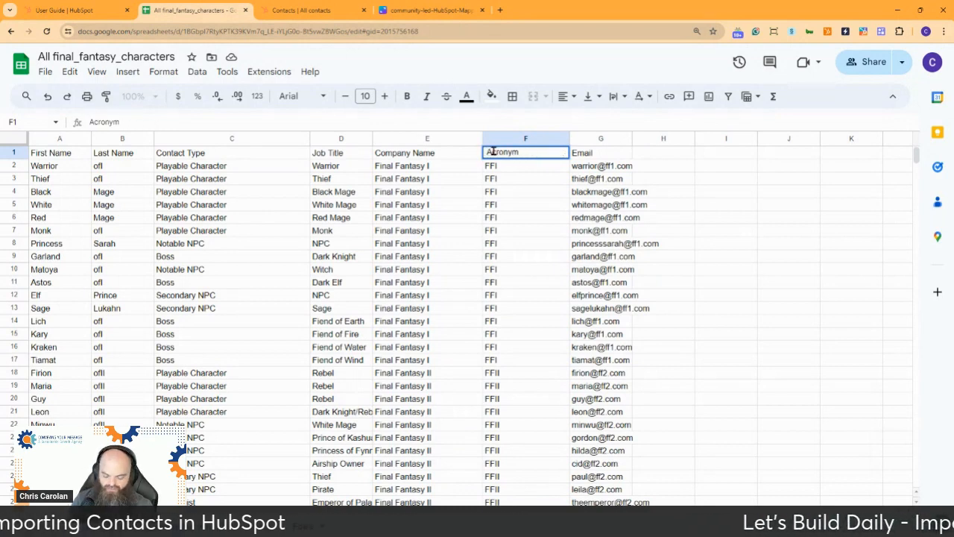
pyautogui.write('Company ')
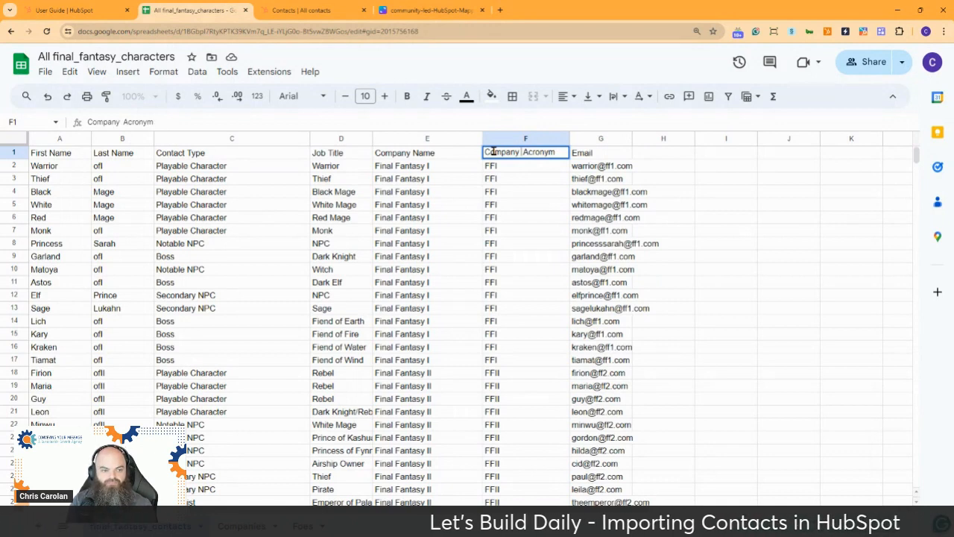
pyautogui.write('Location')
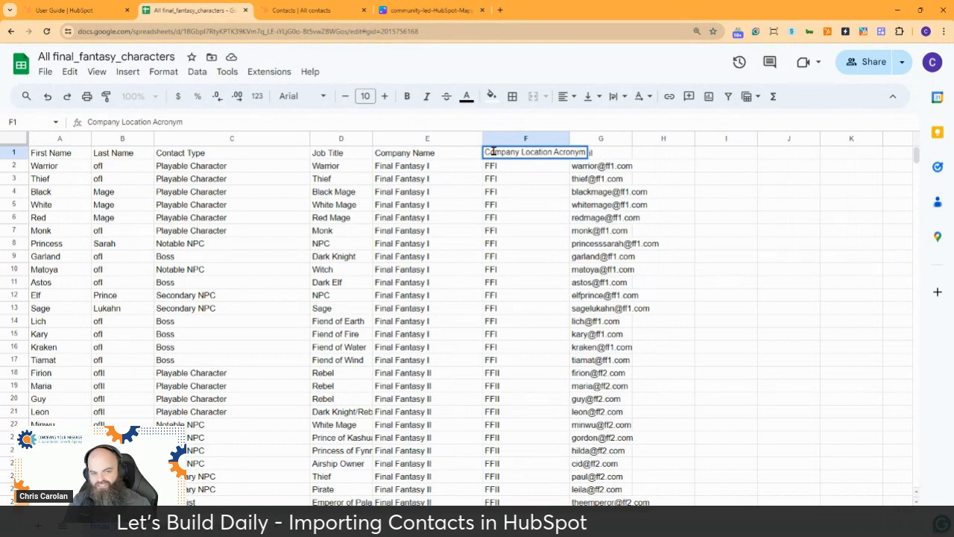
pyautogui.press('Return')
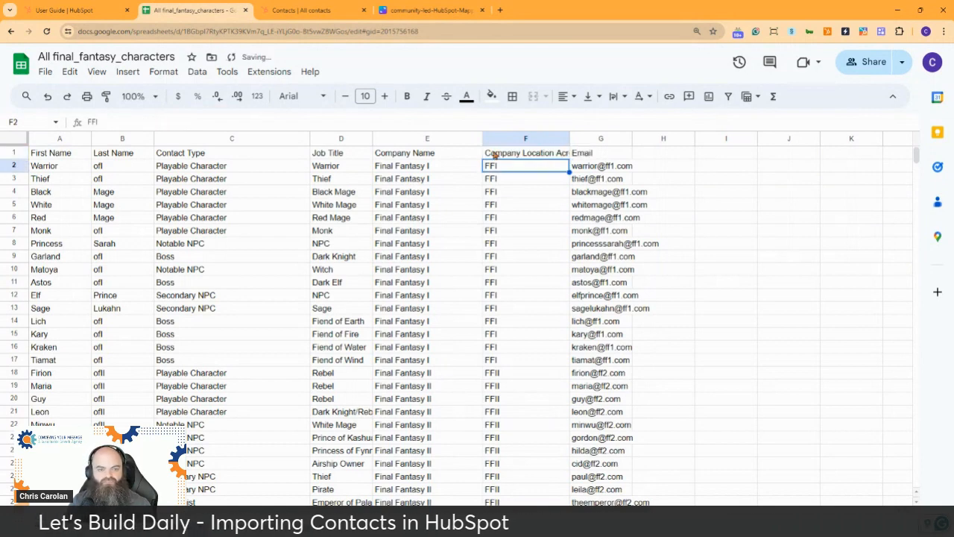
pyautogui.doubleClick(568, 138)
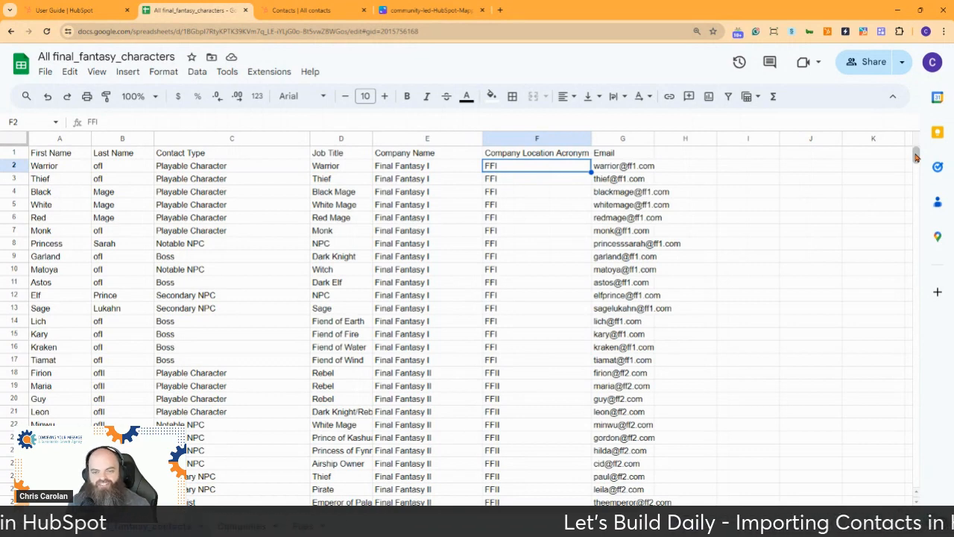
pyautogui.moveTo(916, 156); pyautogui.dragTo(925, 226)
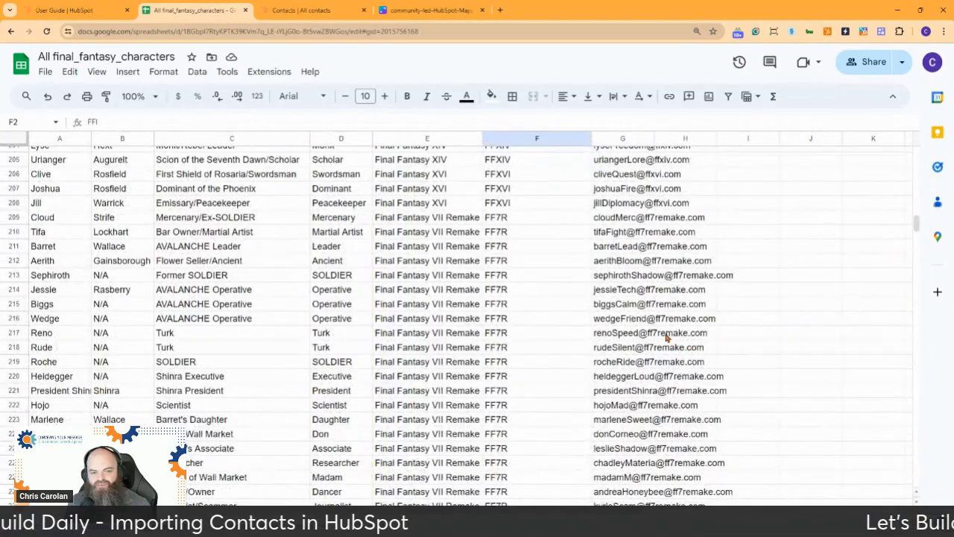
pyautogui.scroll(5, 666, 330)
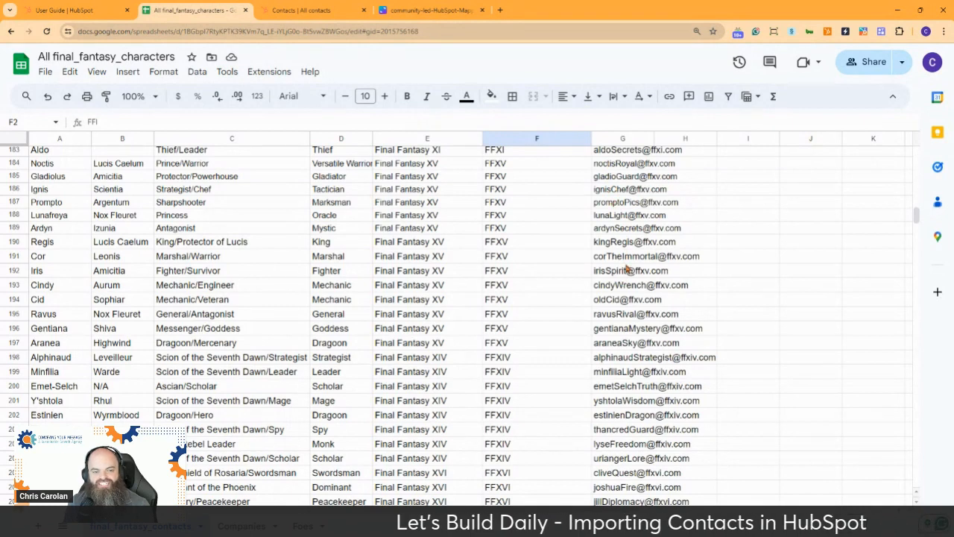
pyautogui.moveTo(640, 301)
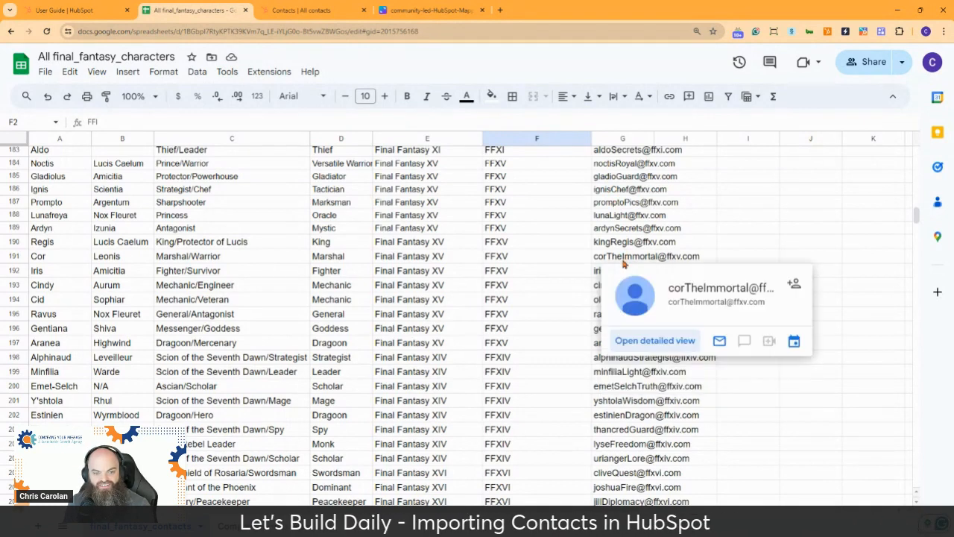
pyautogui.moveTo(615, 179)
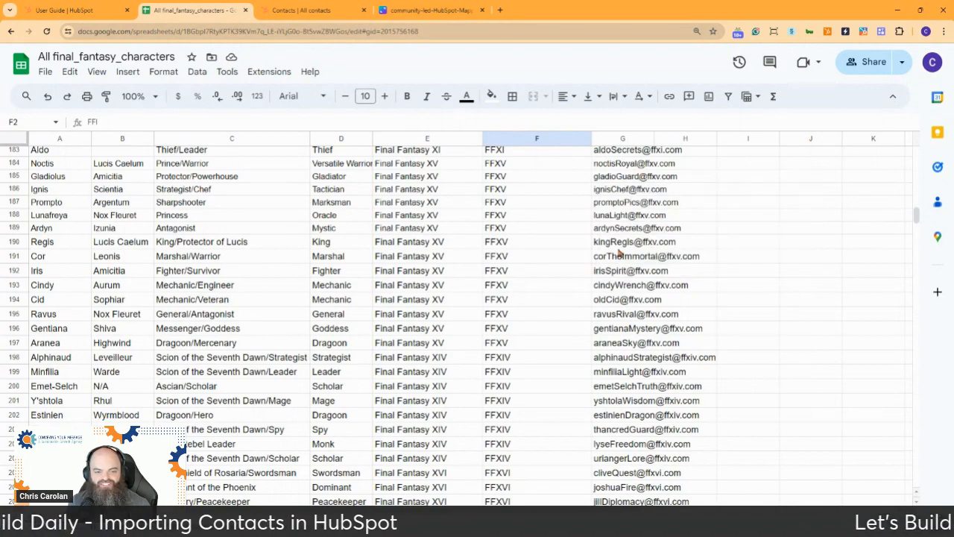
pyautogui.scroll(-6, 617, 253)
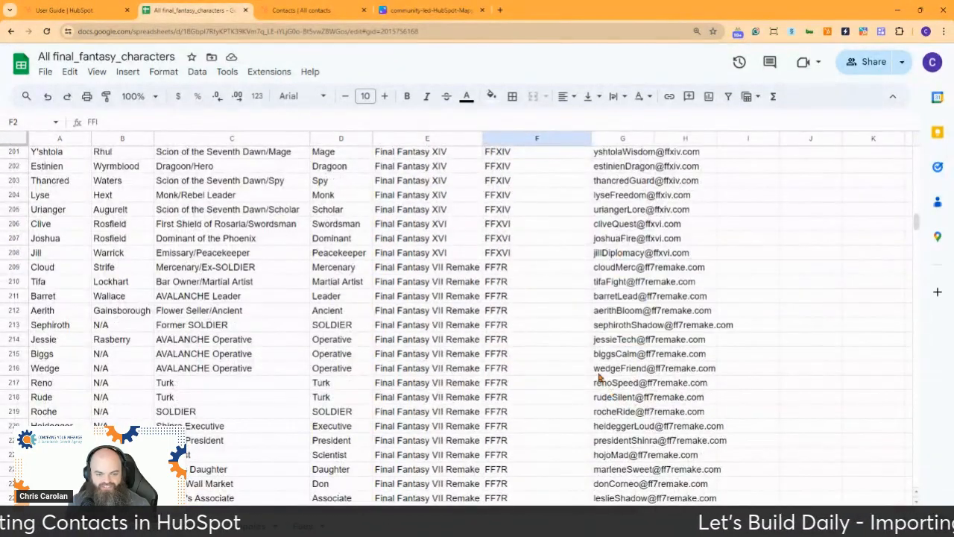
pyautogui.moveTo(597, 374)
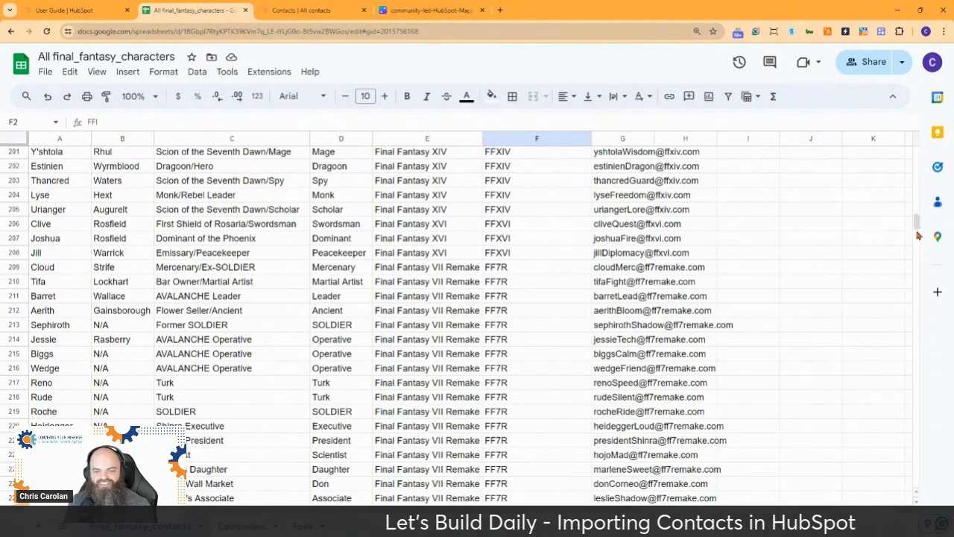
pyautogui.moveTo(916, 226); pyautogui.dragTo(917, 149)
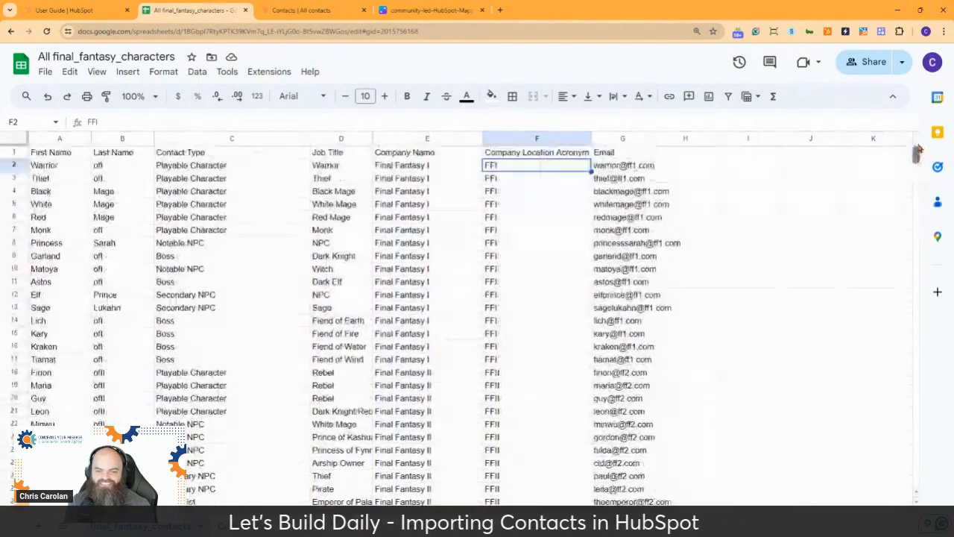
pyautogui.scroll(-3, 638, 260)
pyautogui.scroll(-5, 639, 260)
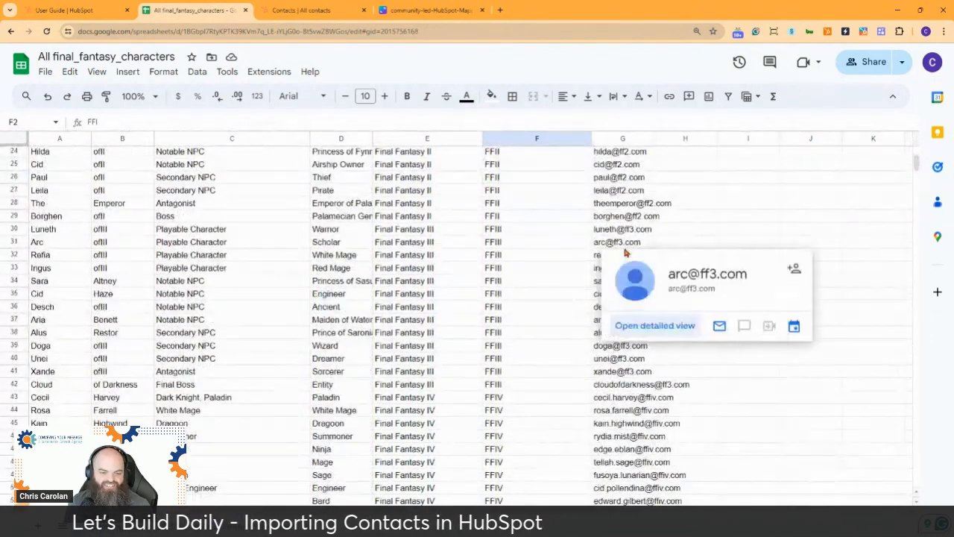
pyautogui.scroll(8, 630, 253)
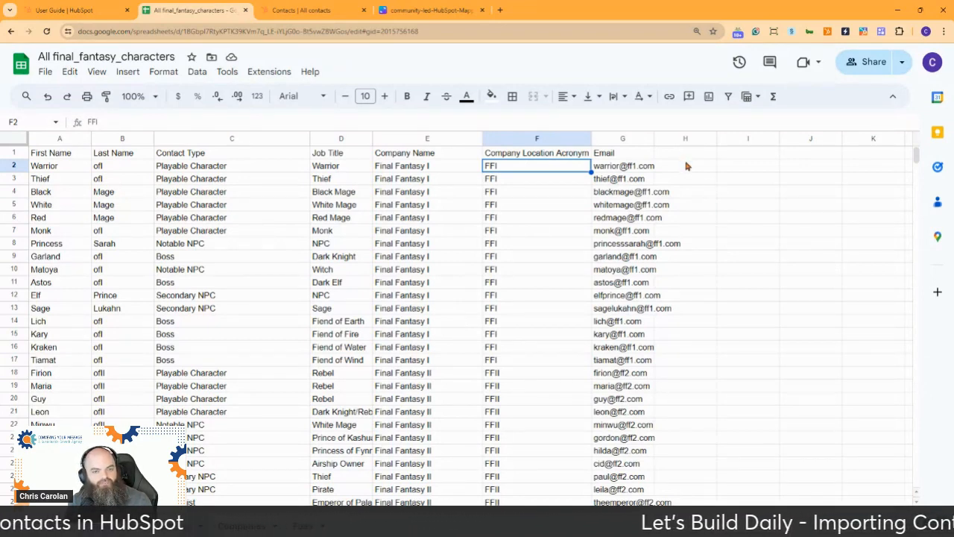
# Step: Add a 'Contact Owner' header in H1 and fill the owner's name down column H
pyautogui.click(690, 157)
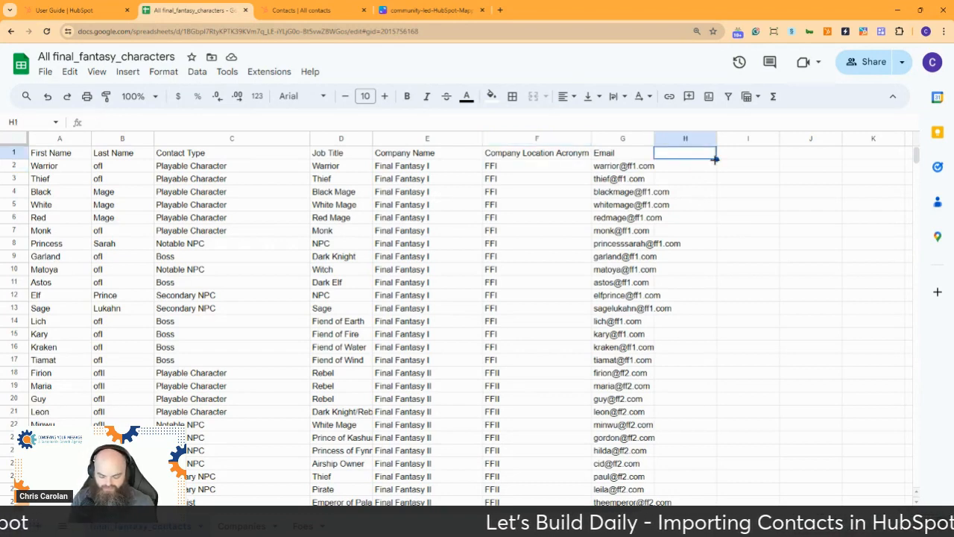
pyautogui.write('Contact Owner')
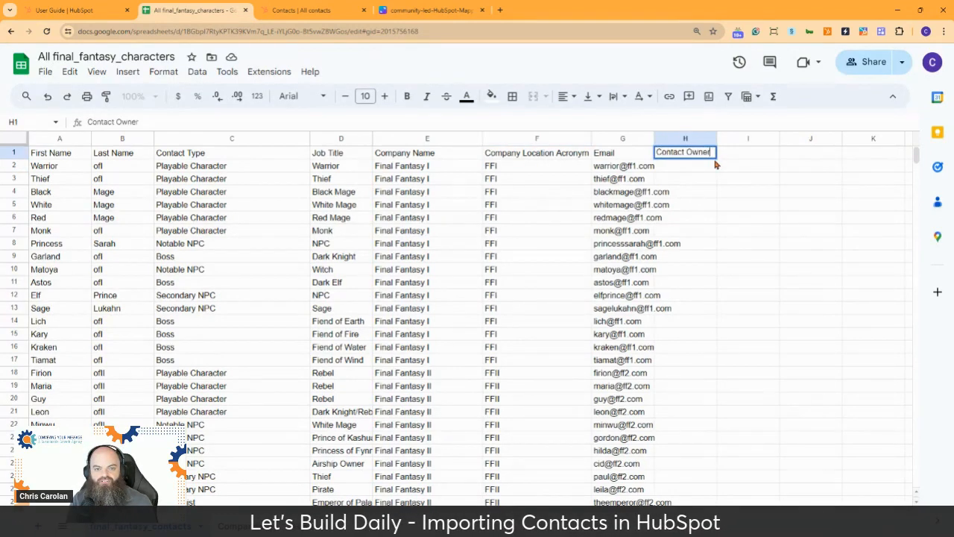
pyautogui.press('Return')
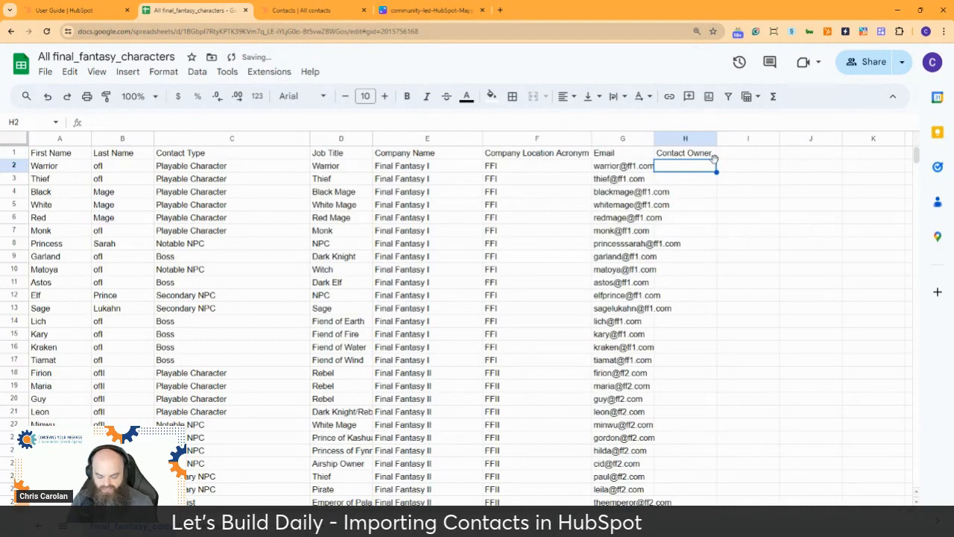
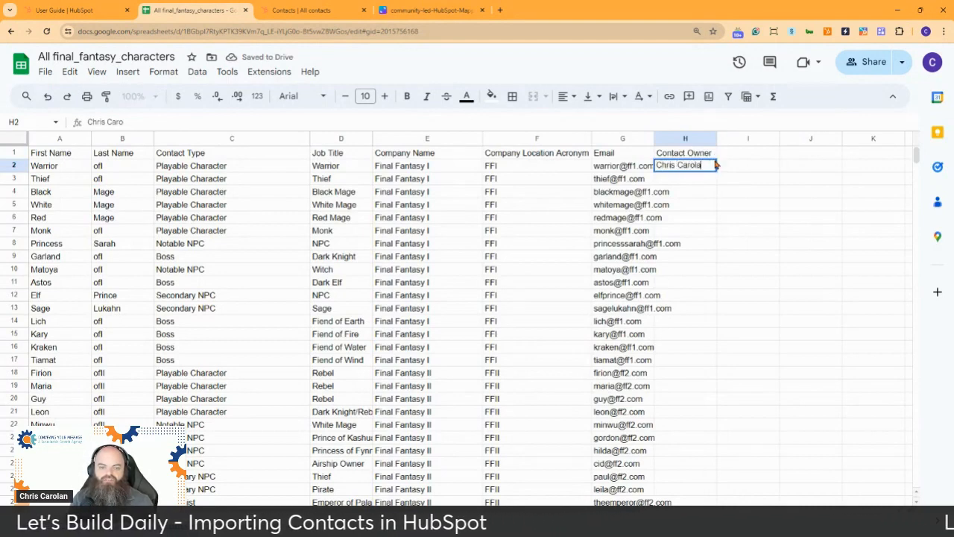
pyautogui.press('Return')
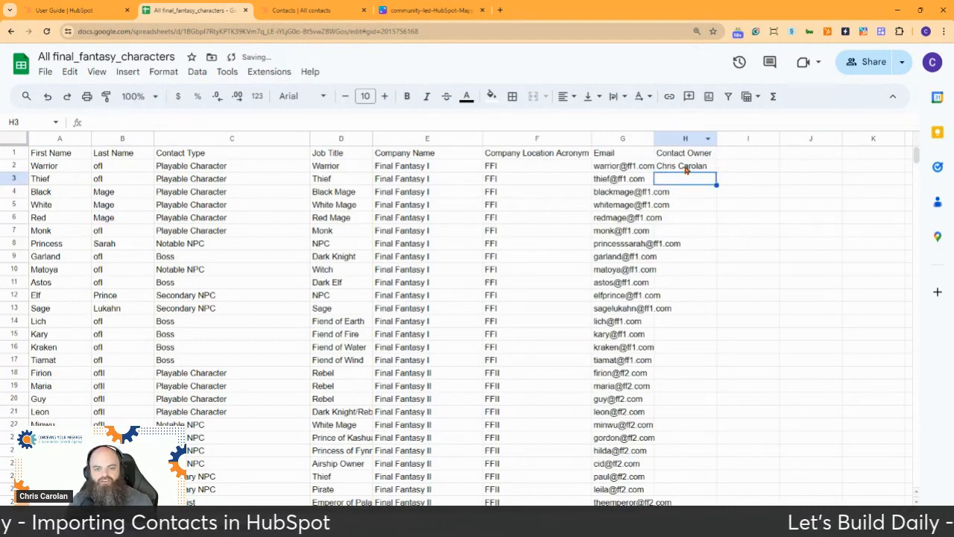
pyautogui.click(686, 168)
pyautogui.doubleClick(715, 171)
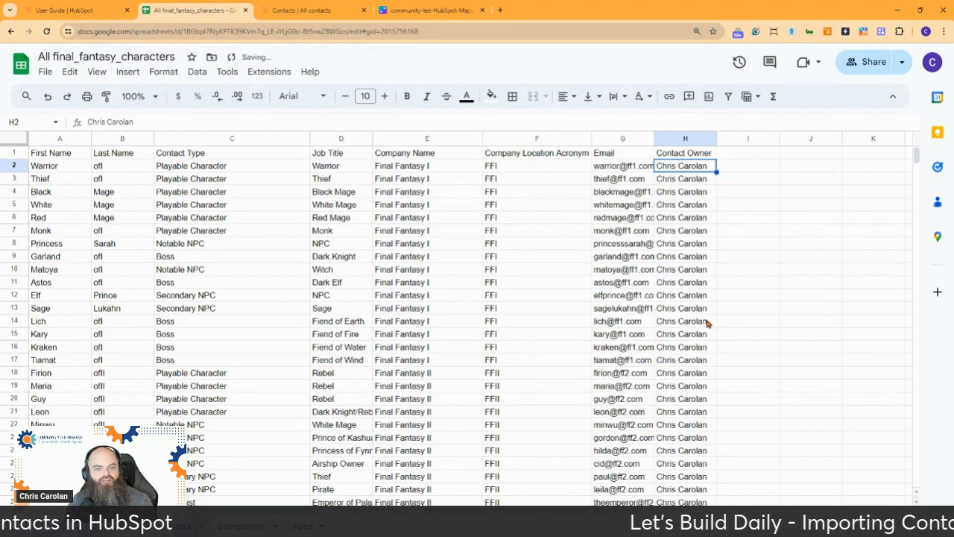
pyautogui.click(745, 157)
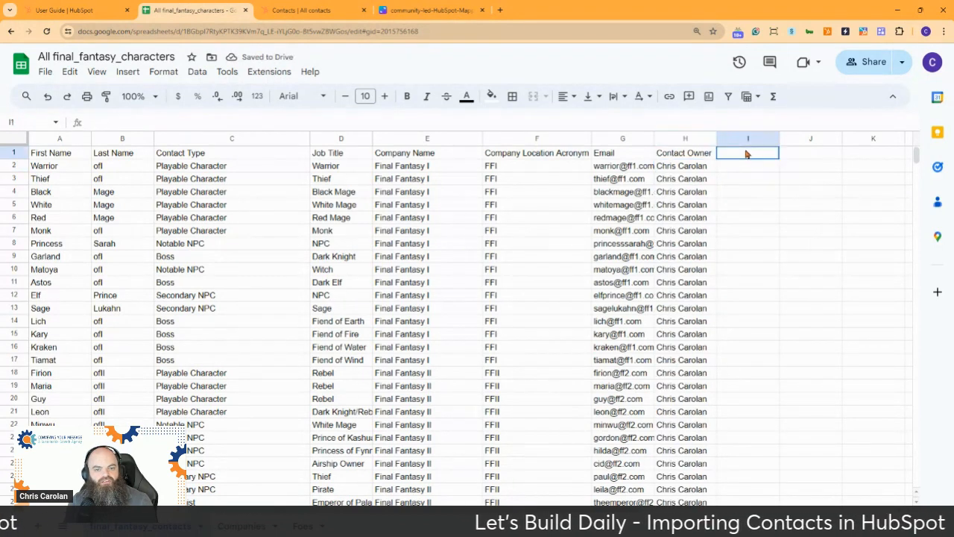
pyautogui.moveTo(651, 228)
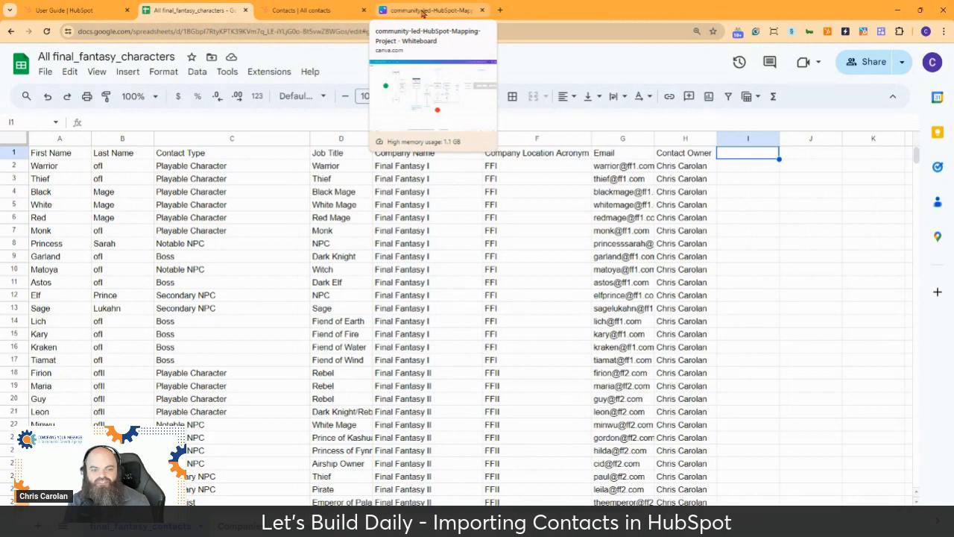
# Step: Frame the start of the HubSpot mapping flowchart on the Canva whiteboard
pyautogui.click(422, 12)
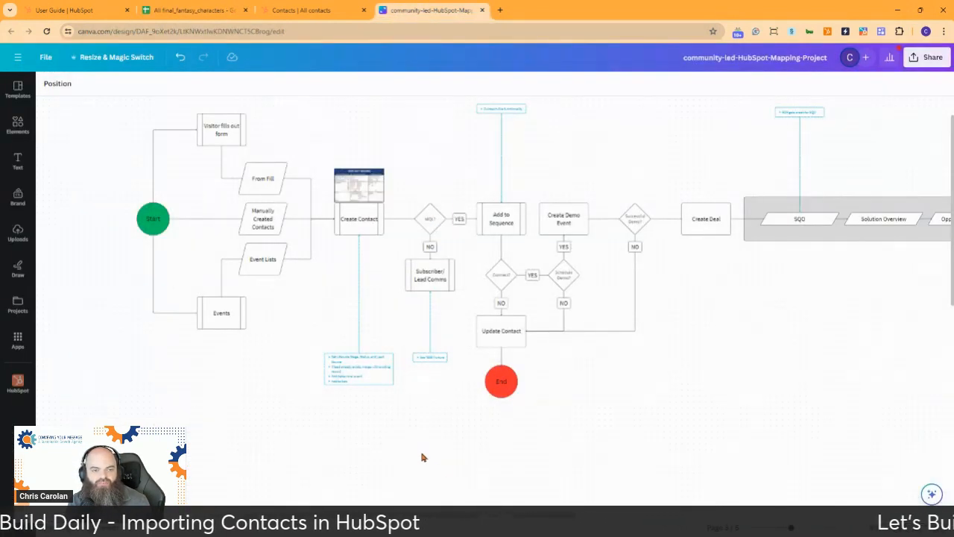
pyautogui.scroll(1, 422, 457)
pyautogui.scroll(-1, 420, 454)
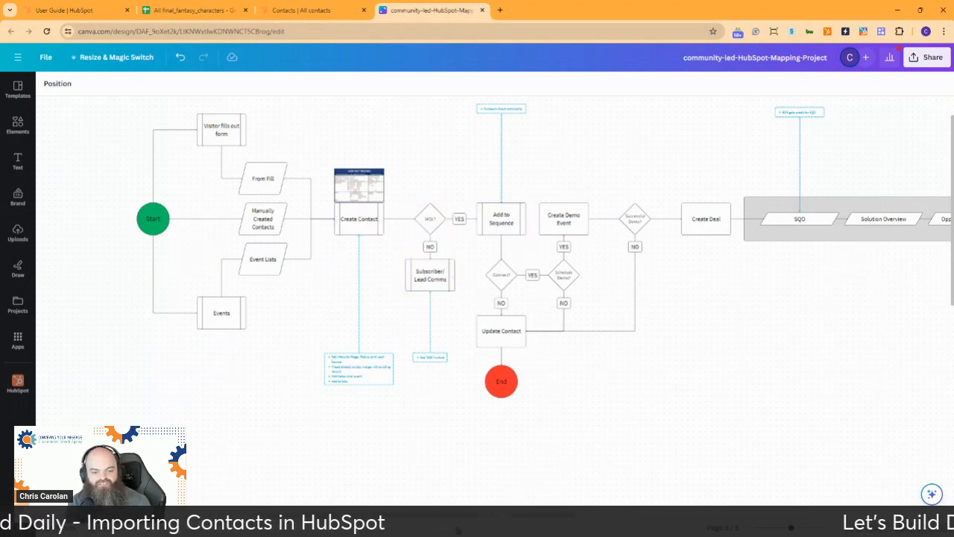
pyautogui.moveTo(455, 519); pyautogui.dragTo(474, 522)
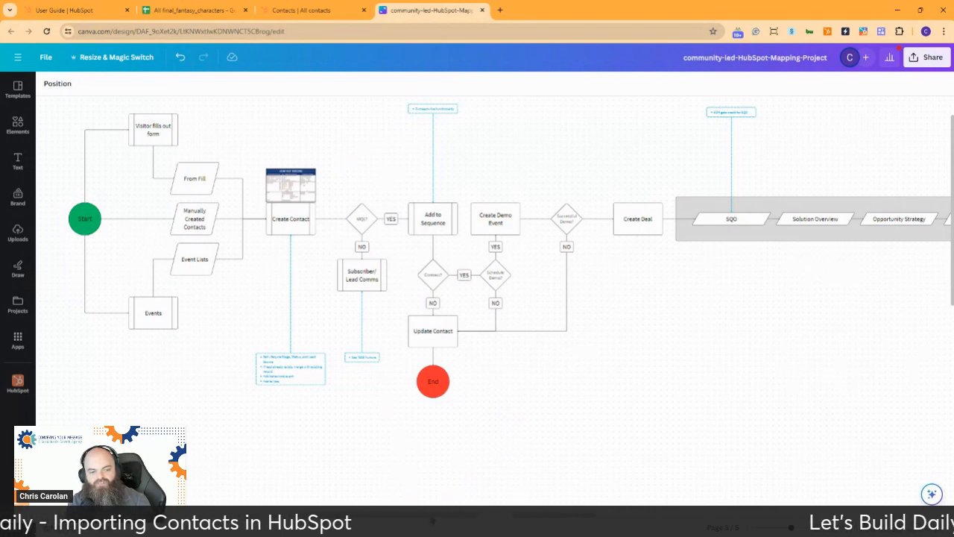
# Step: Follow the flowchart right to CSM Handoff, Cancellation, Upsell and Renewal Opp, then show page thumbnails
pyautogui.hscroll(5, 492, 250)
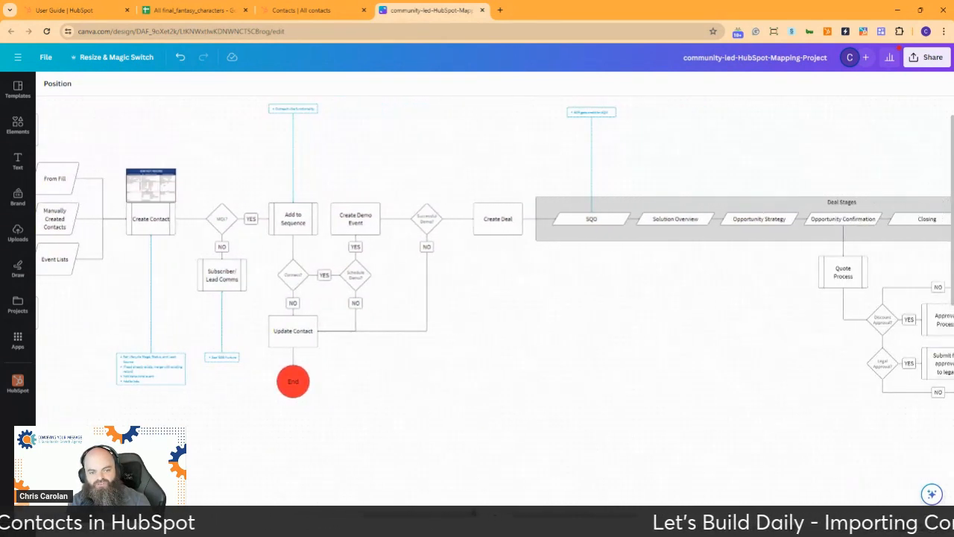
pyautogui.hscroll(6, 521, 498)
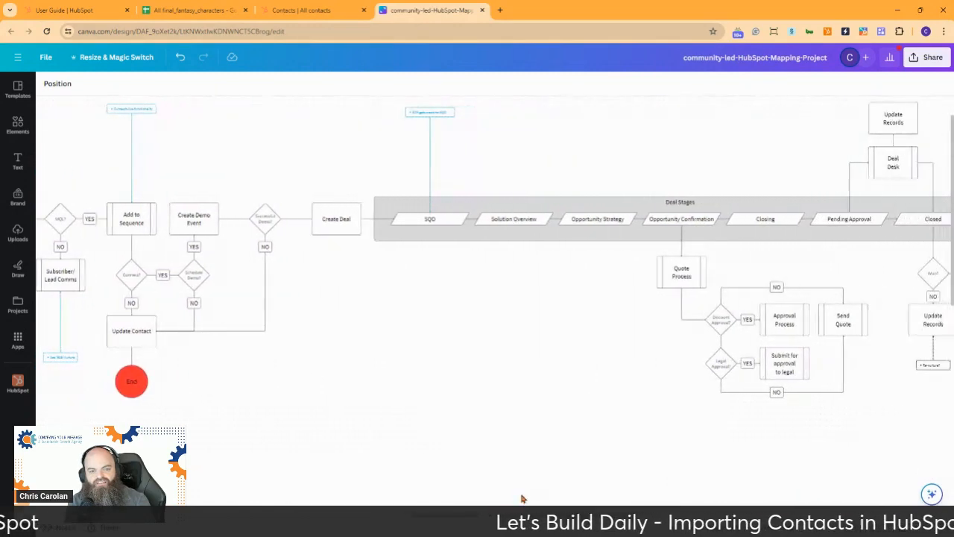
pyautogui.hscroll(8, 522, 497)
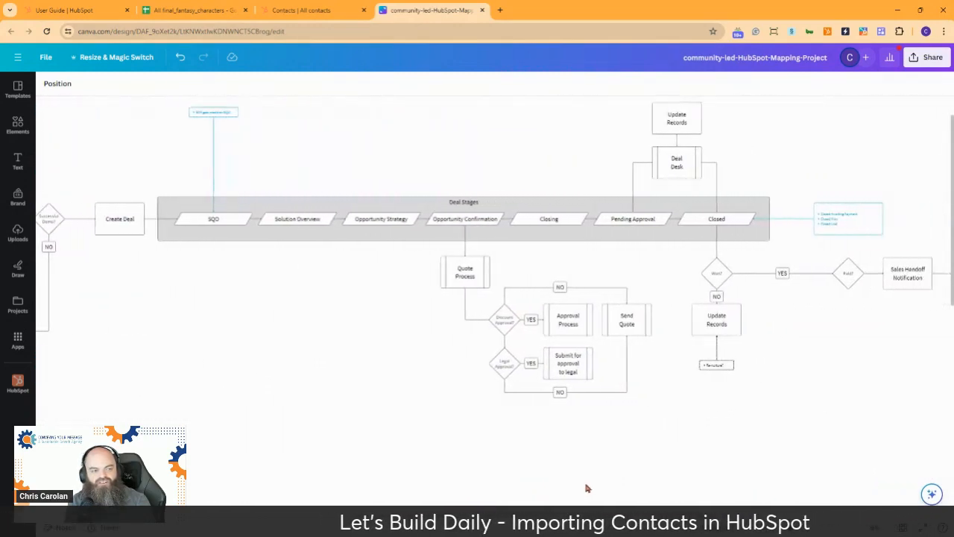
pyautogui.hscroll(1, 586, 488)
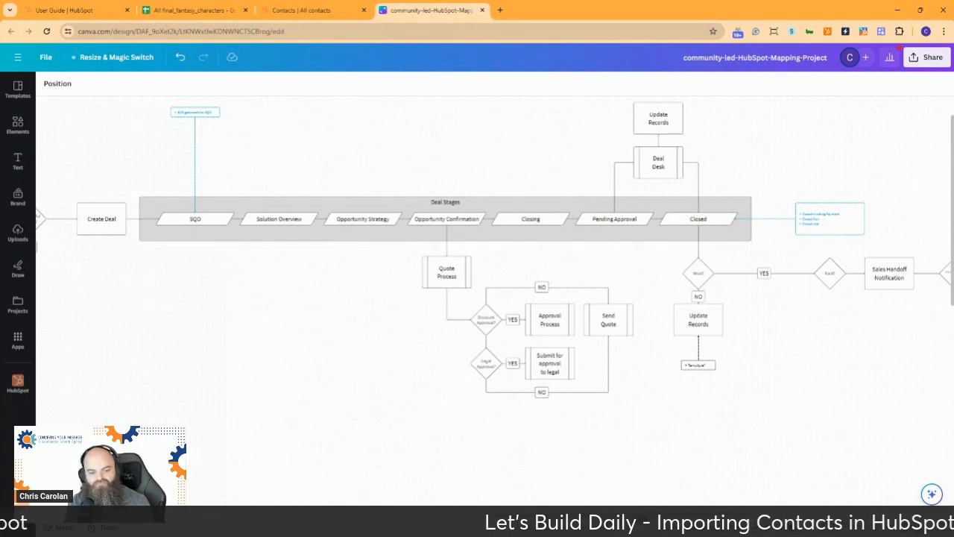
pyautogui.hscroll(5, 477, 250)
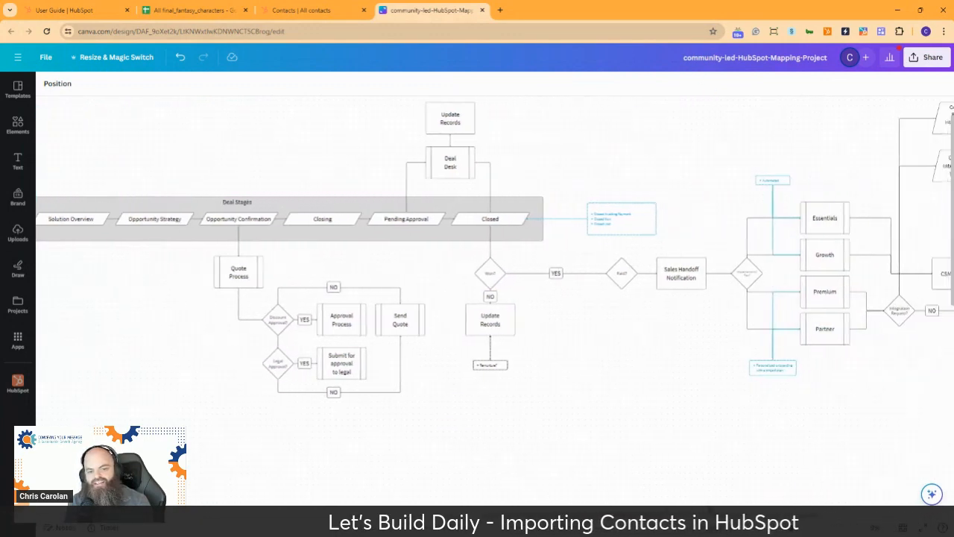
pyautogui.hscroll(5, 763, 498)
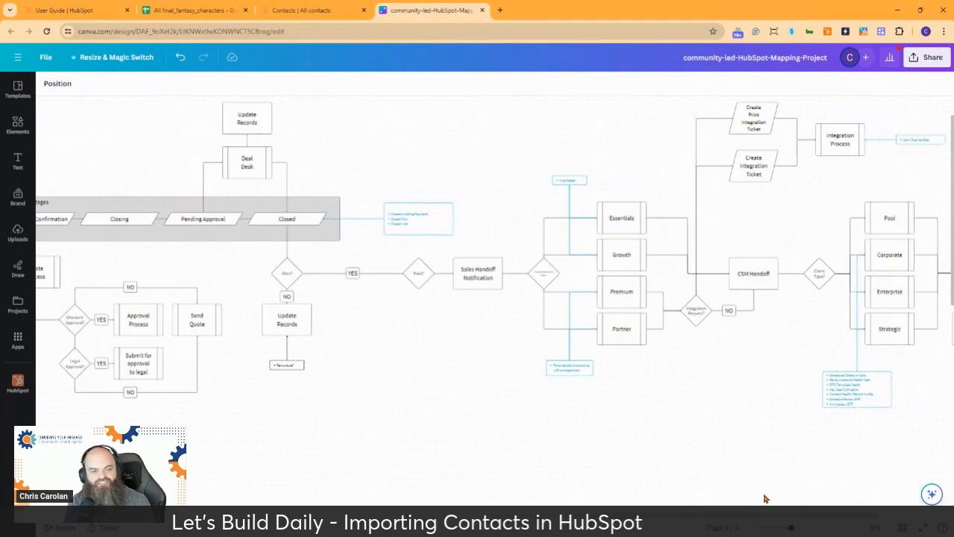
pyautogui.hscroll(3, 764, 498)
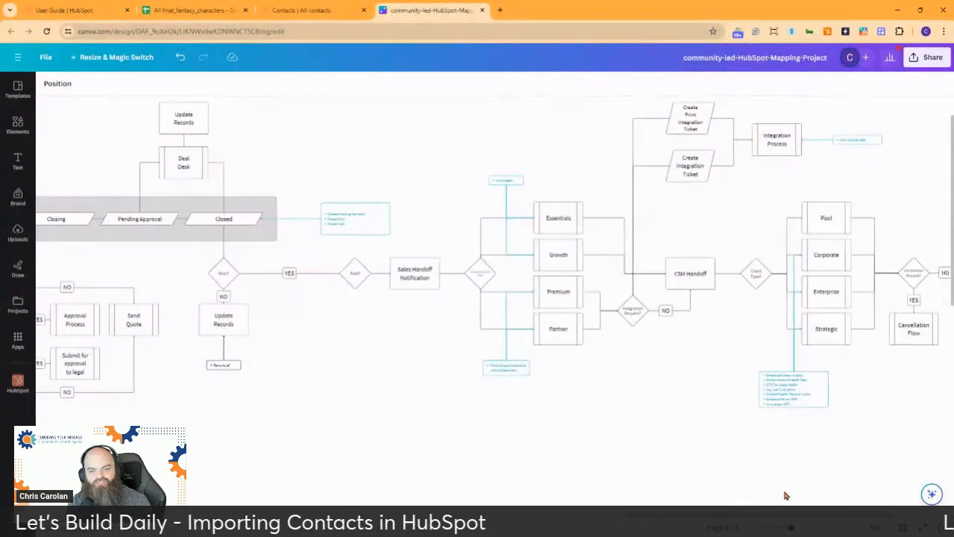
pyautogui.hscroll(5, 804, 496)
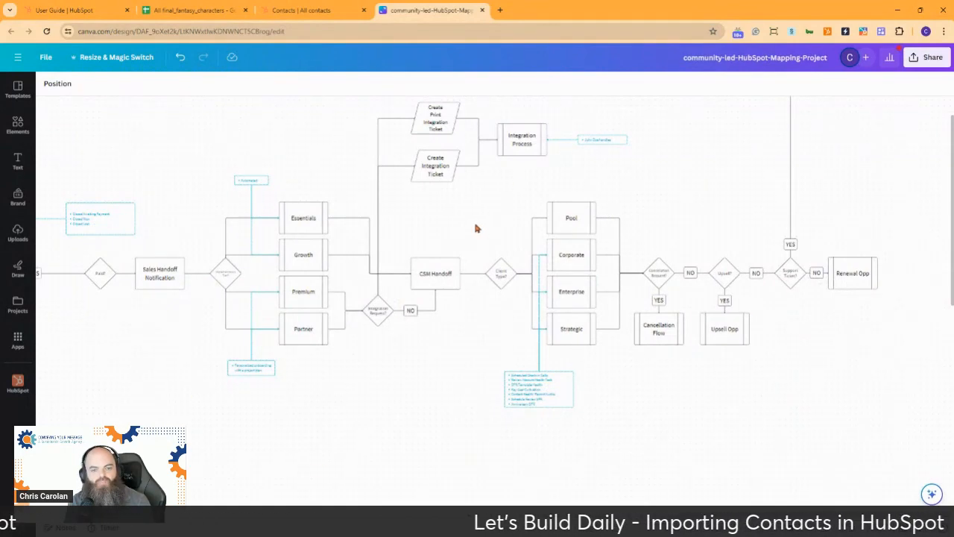
pyautogui.scroll(1, 476, 228)
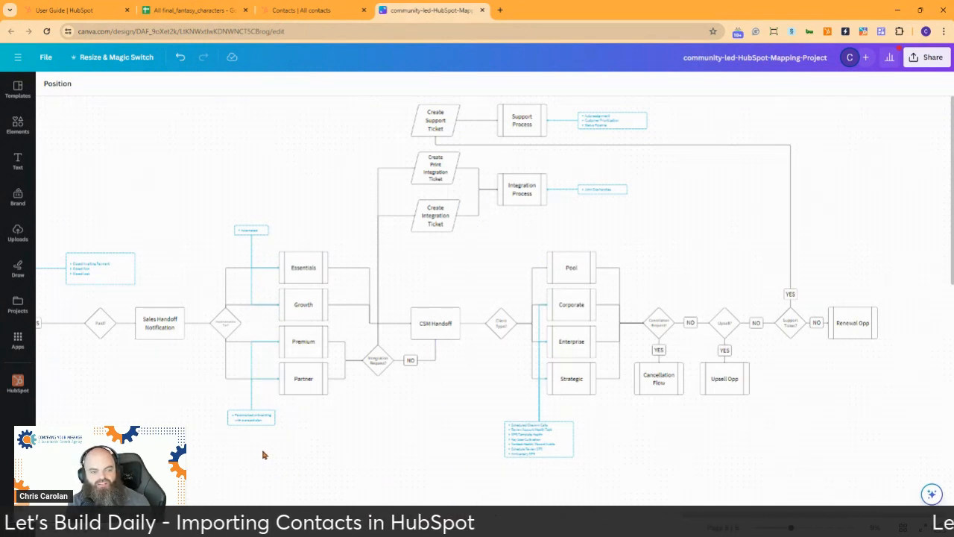
pyautogui.click(496, 515)
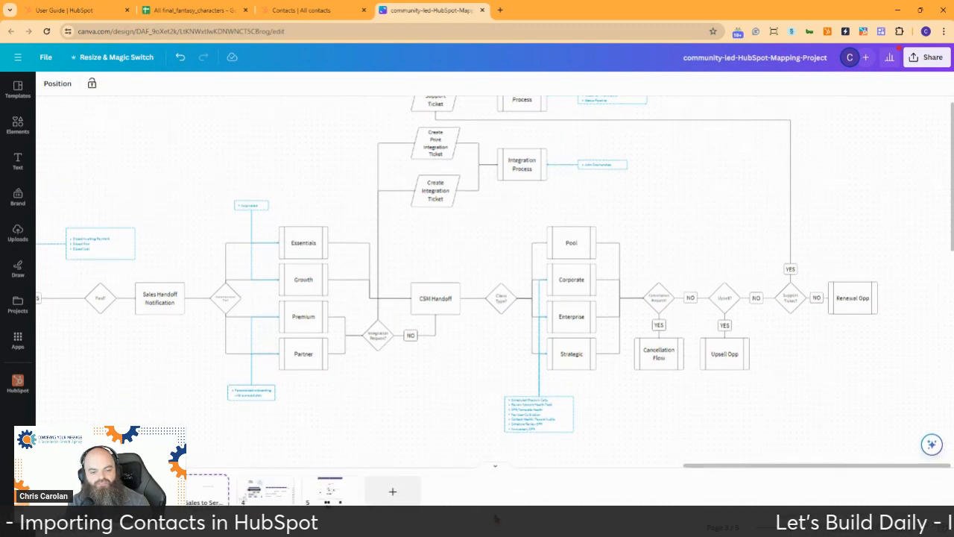
# Step: View page 4's Audience-to-Champion lifecycle map across all columns, glance at Sales to Service, then return
pyautogui.click(264, 492)
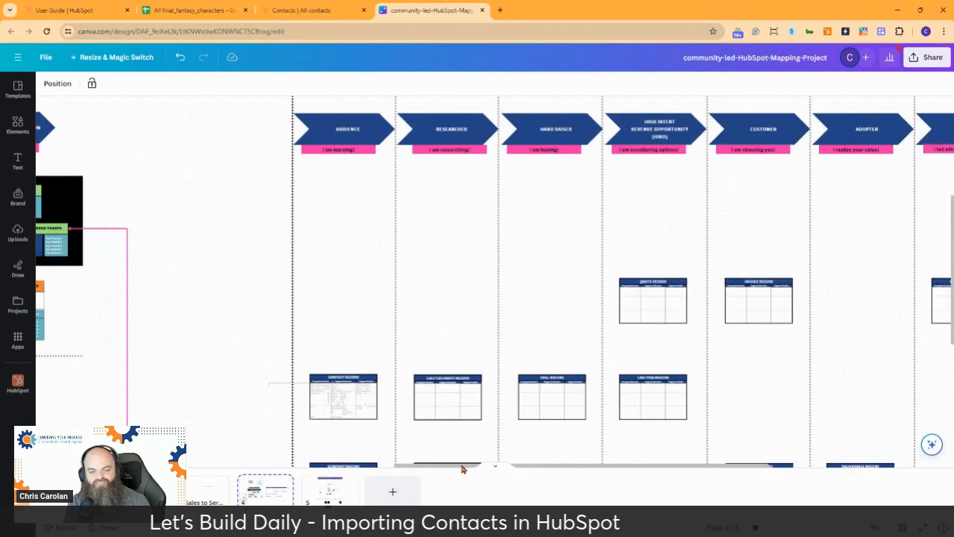
pyautogui.moveTo(462, 468); pyautogui.dragTo(528, 480)
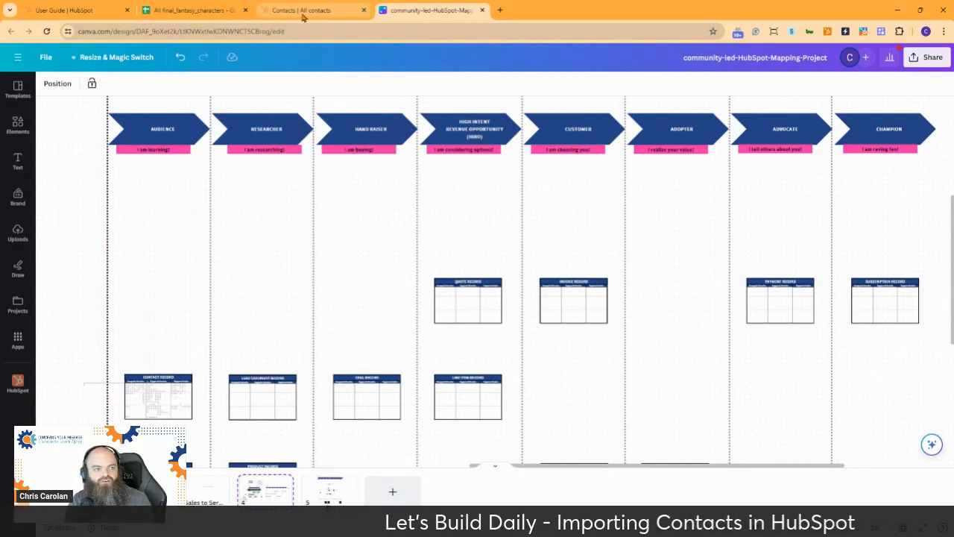
pyautogui.click(199, 485)
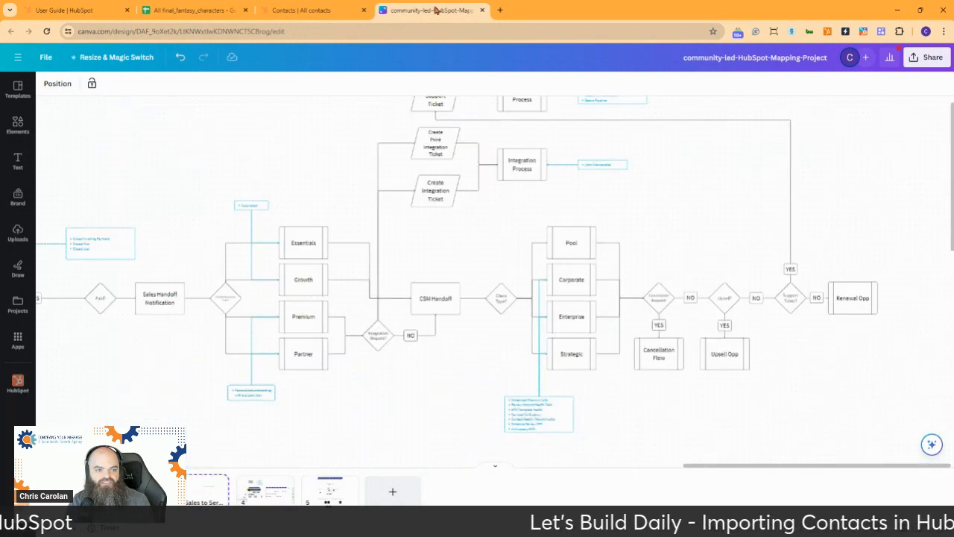
pyautogui.click(280, 492)
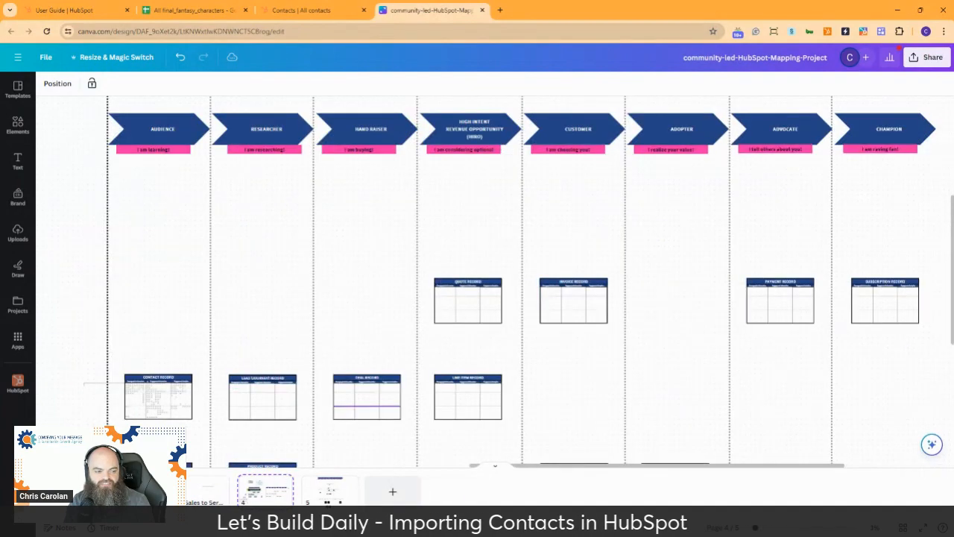
# Step: Zoom into the Contact Record table, hide the page thumbnails, and frame the Demographic Information cards
pyautogui.scroll(5, 158, 397)
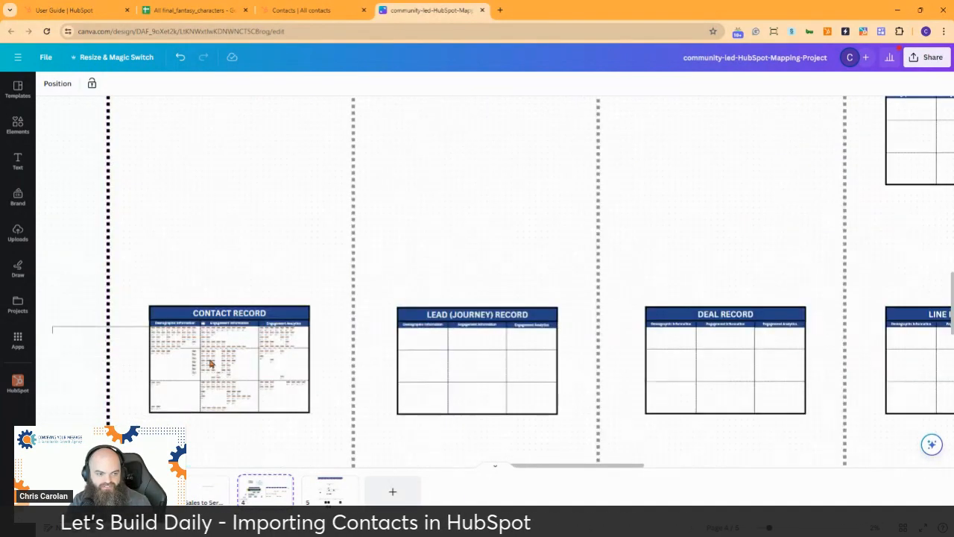
pyautogui.scroll(5, 168, 316)
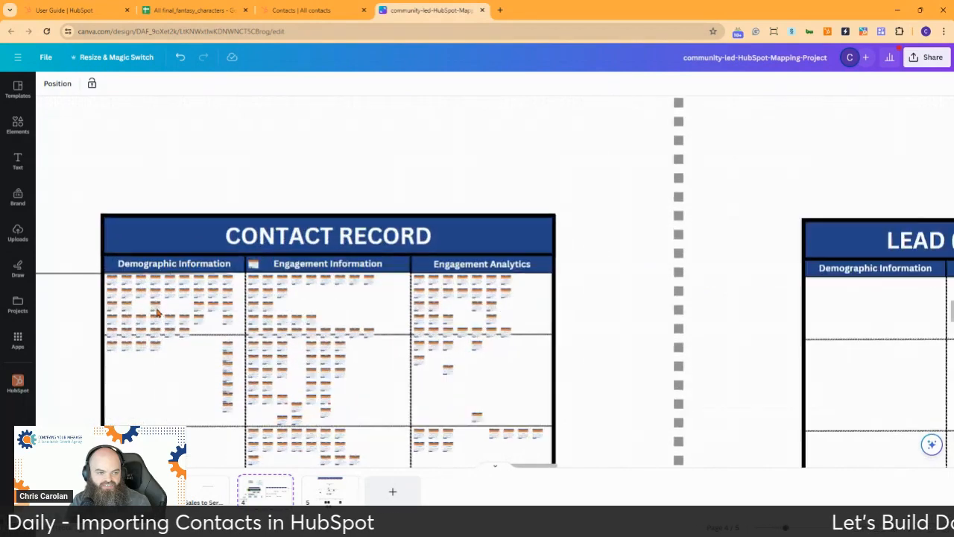
pyautogui.scroll(3, 123, 306)
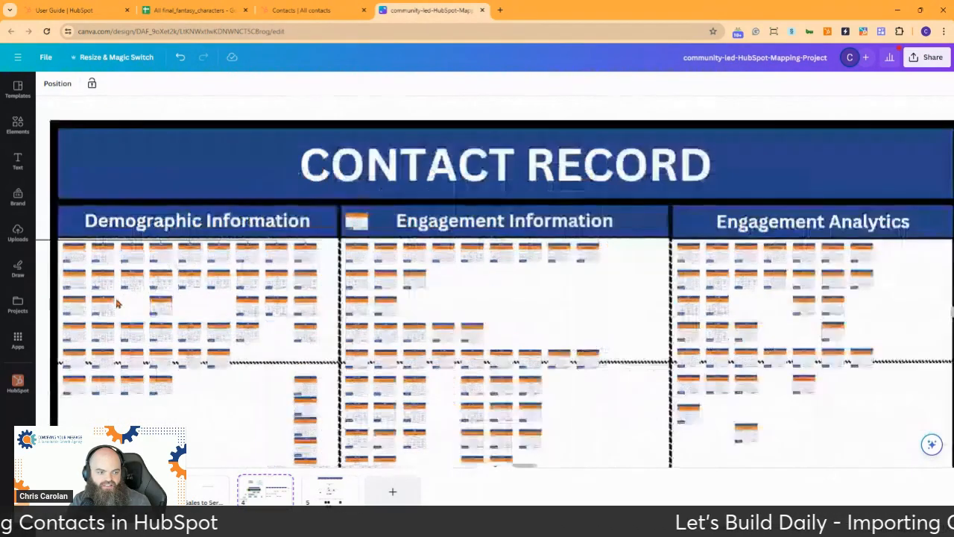
pyautogui.scroll(2, 114, 301)
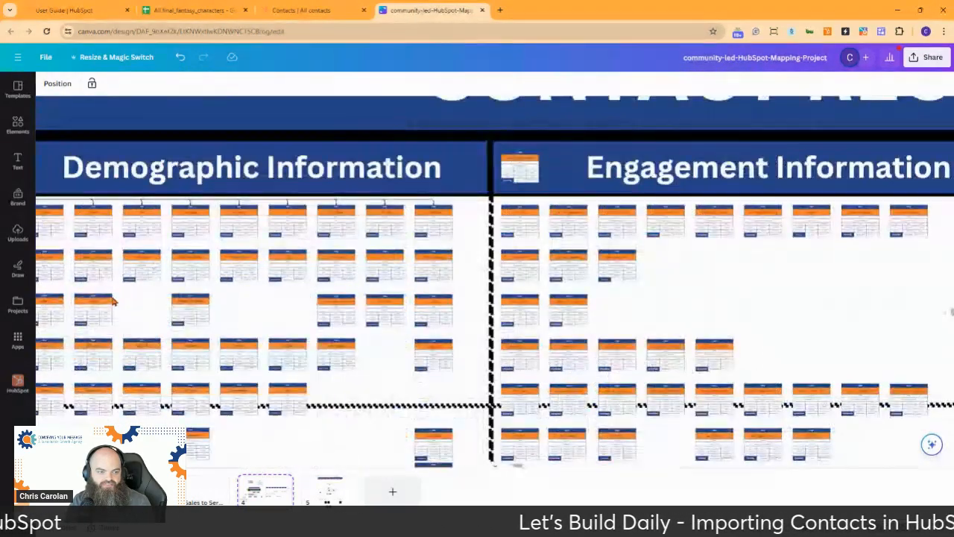
pyautogui.scroll(2, 113, 302)
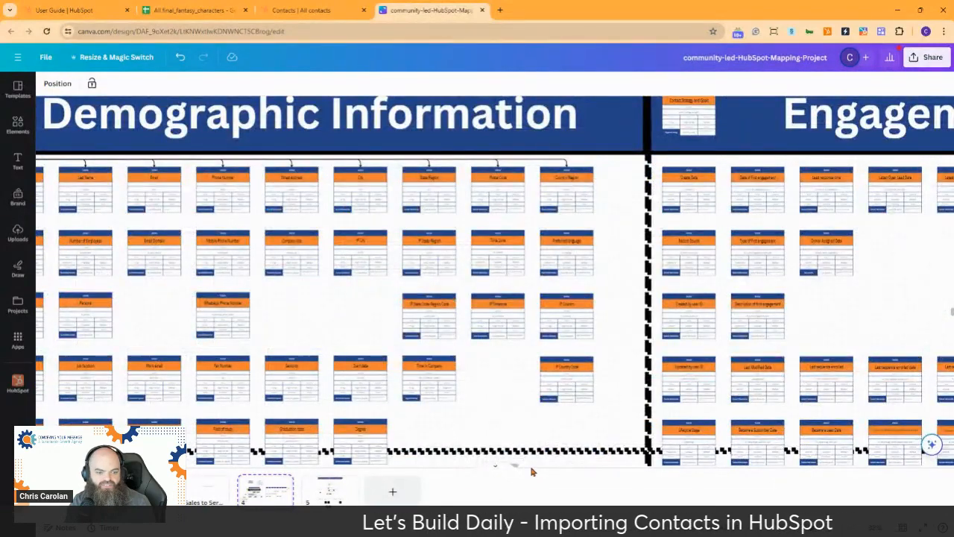
pyautogui.click(496, 466)
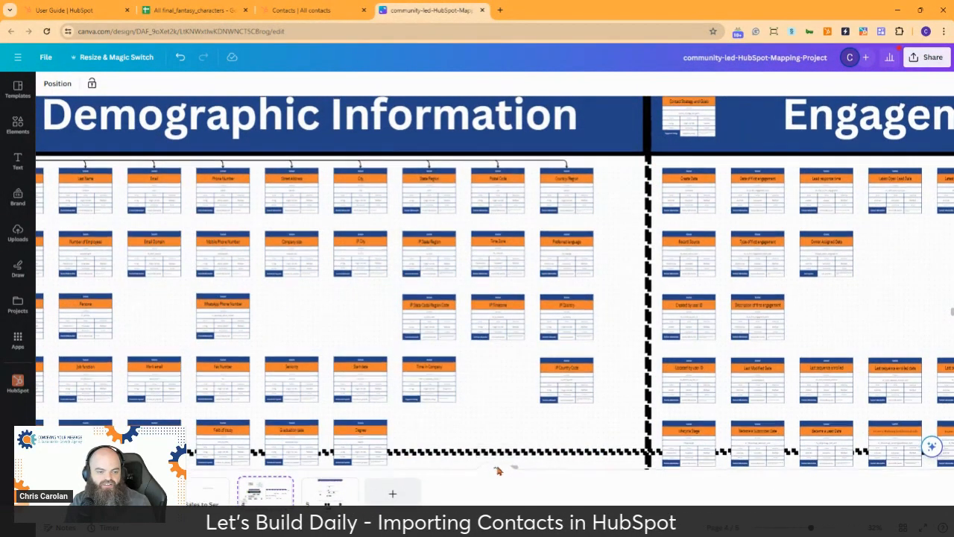
pyautogui.moveTo(514, 519)
pyautogui.mouseDown()
pyautogui.moveTo(488, 519)
pyautogui.moveTo(509, 520)
pyautogui.mouseUp()
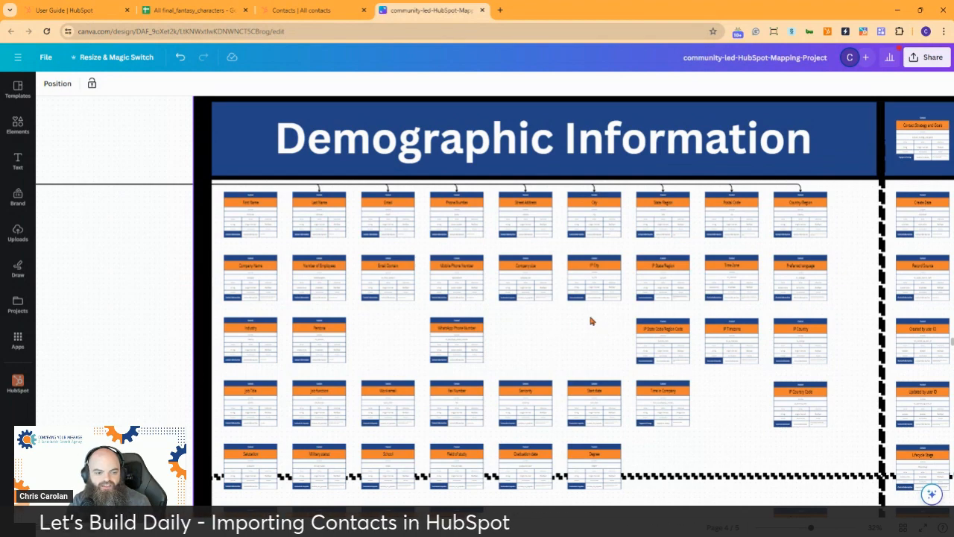
# Step: Scroll the Demographic and Engagement property cards down to Lifecycle Stage, then go back to HubSpot contacts
pyautogui.scroll(-1, 590, 320)
pyautogui.scroll(-1, 608, 277)
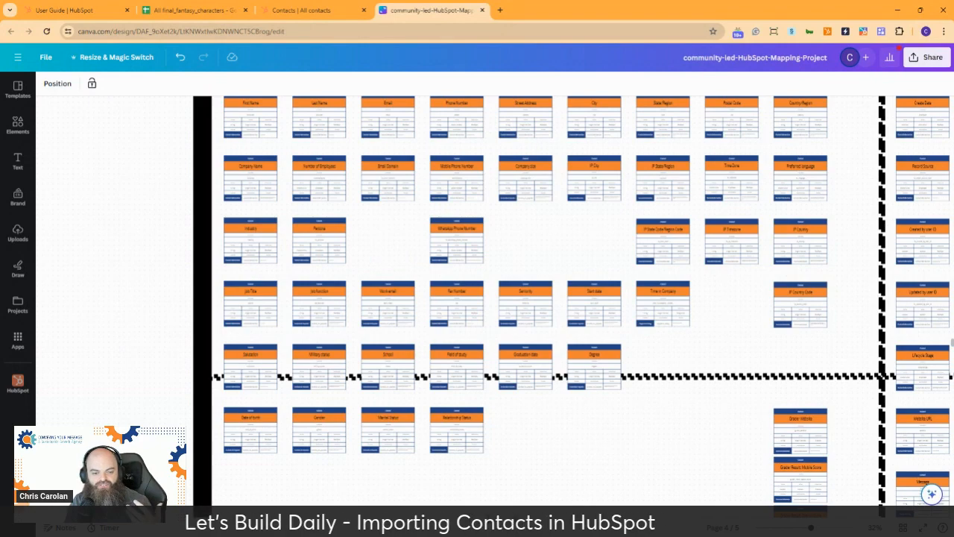
pyautogui.hscroll(10, 495, 286)
pyautogui.hscroll(-2, 506, 396)
pyautogui.scroll(3, 507, 396)
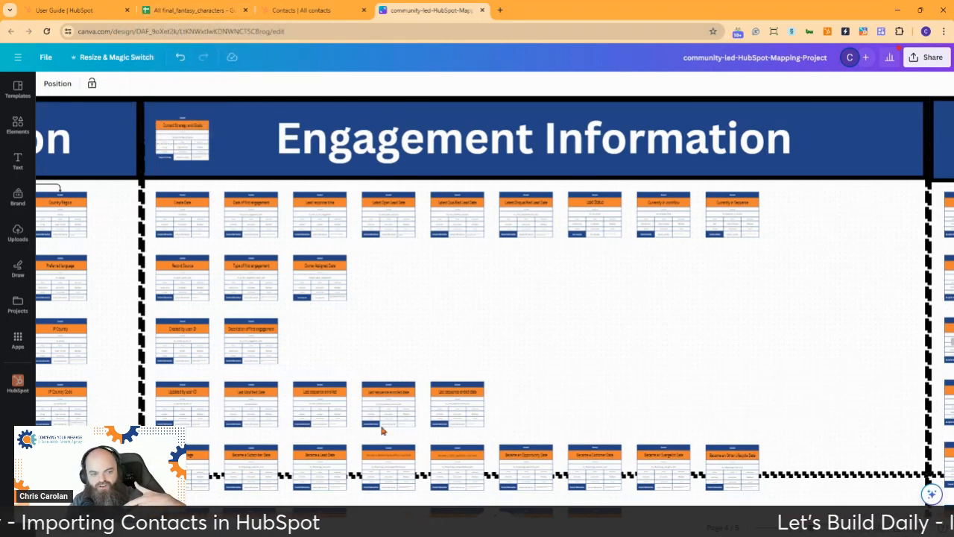
pyautogui.scroll(-3, 430, 289)
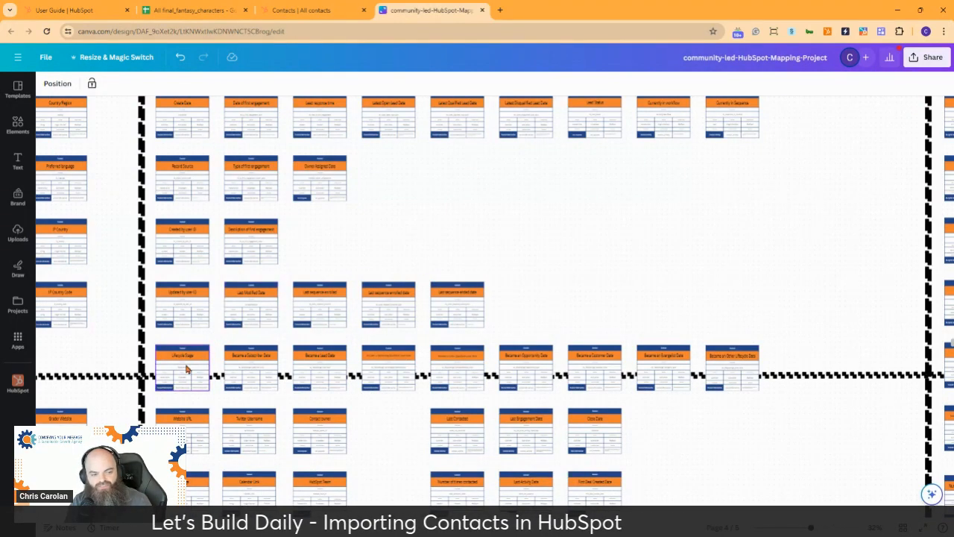
pyautogui.scroll(-2, 196, 361)
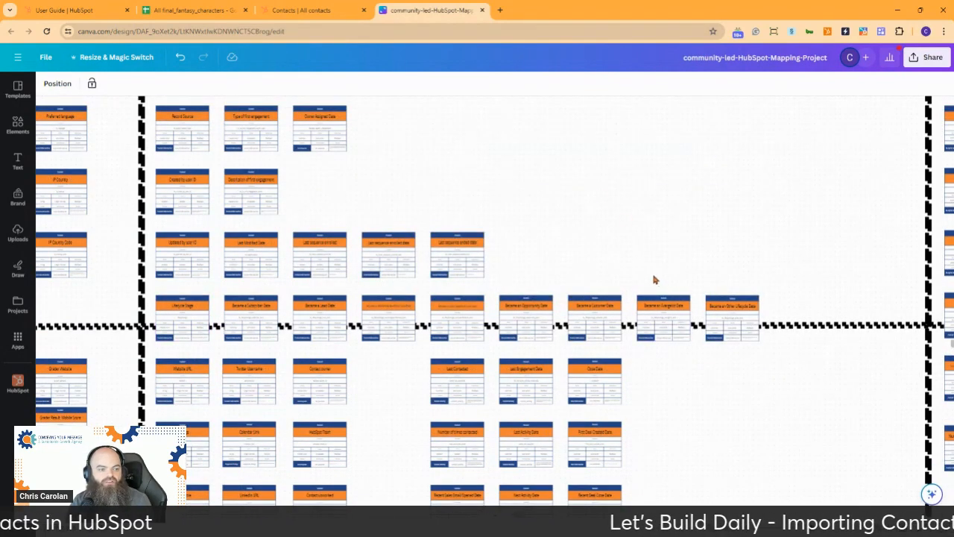
pyautogui.click(306, 11)
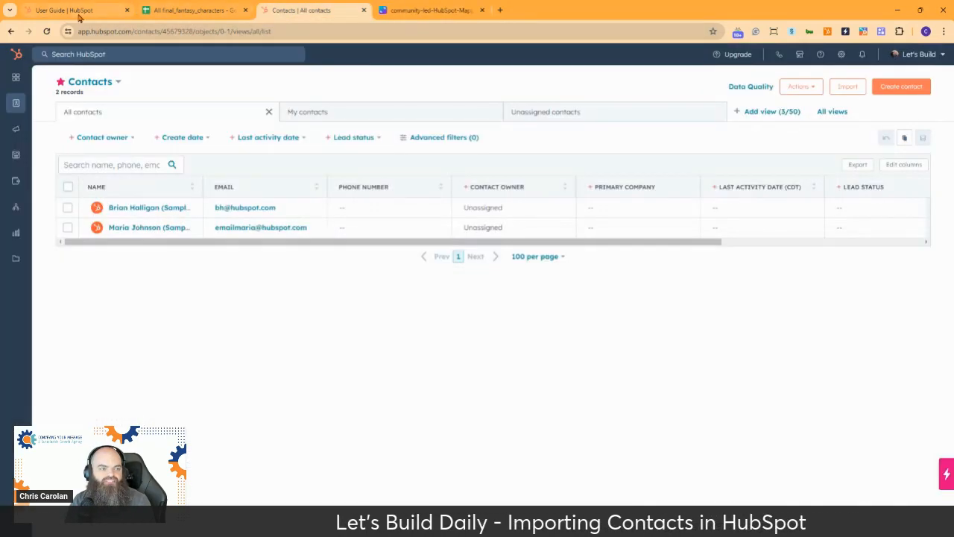
# Step: Add the header 'Lifecycle Stage' in I1 and fill 'Customer' down column I for every character
pyautogui.click(183, 11)
pyautogui.write('L')
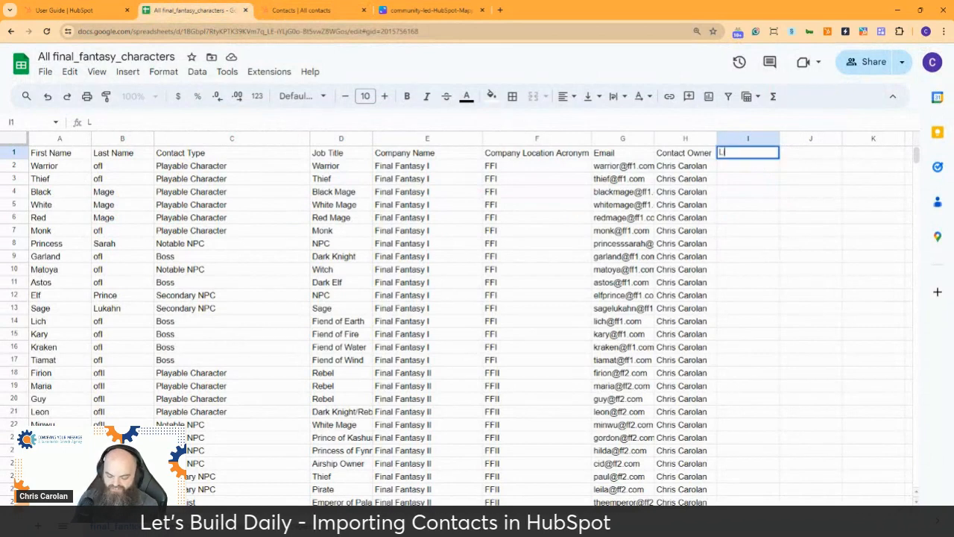
pyautogui.write('ifecycle S')
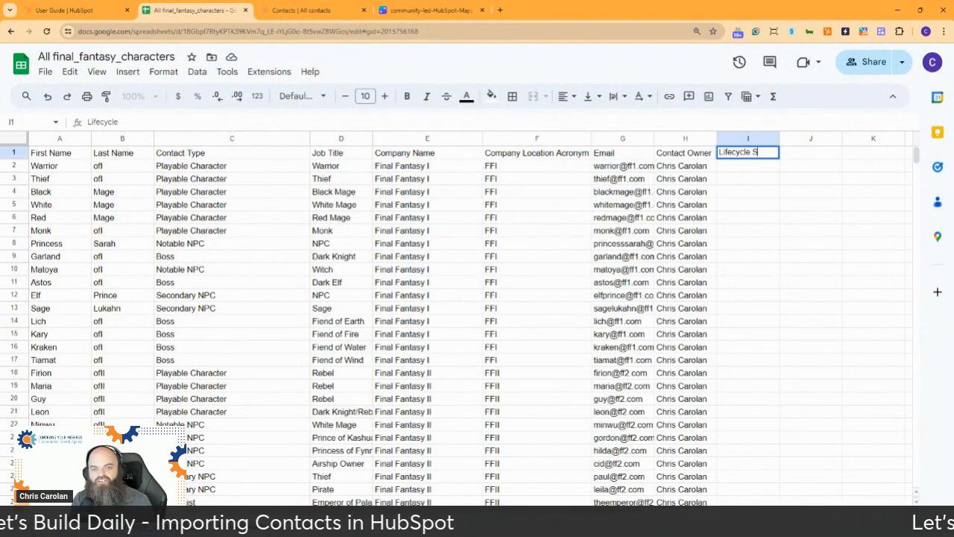
pyautogui.write('tage')
pyautogui.press('Return')
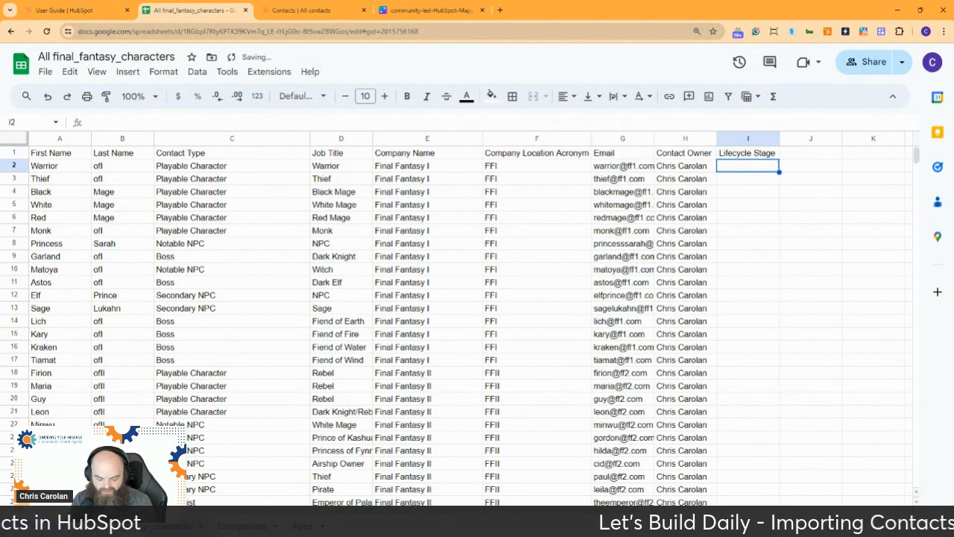
pyautogui.write('Customer')
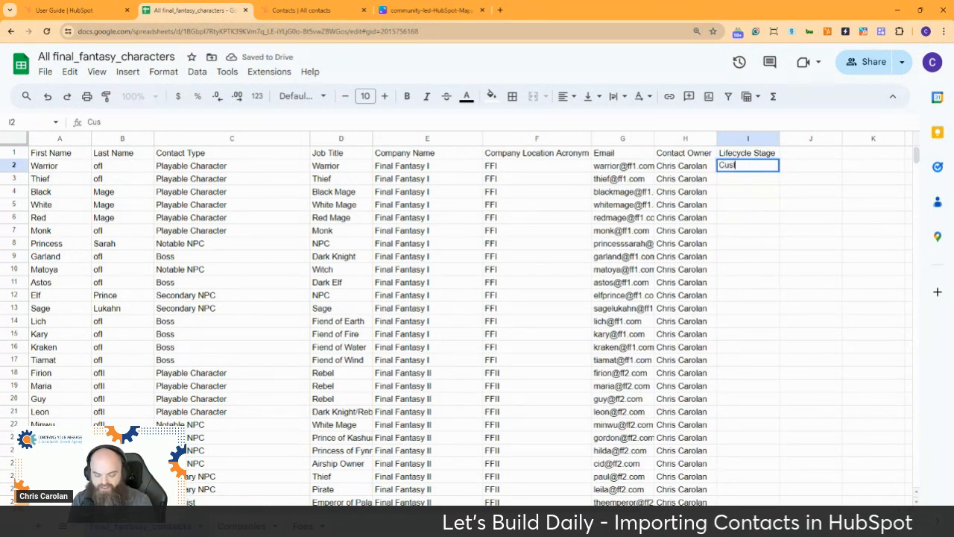
pyautogui.press('Return')
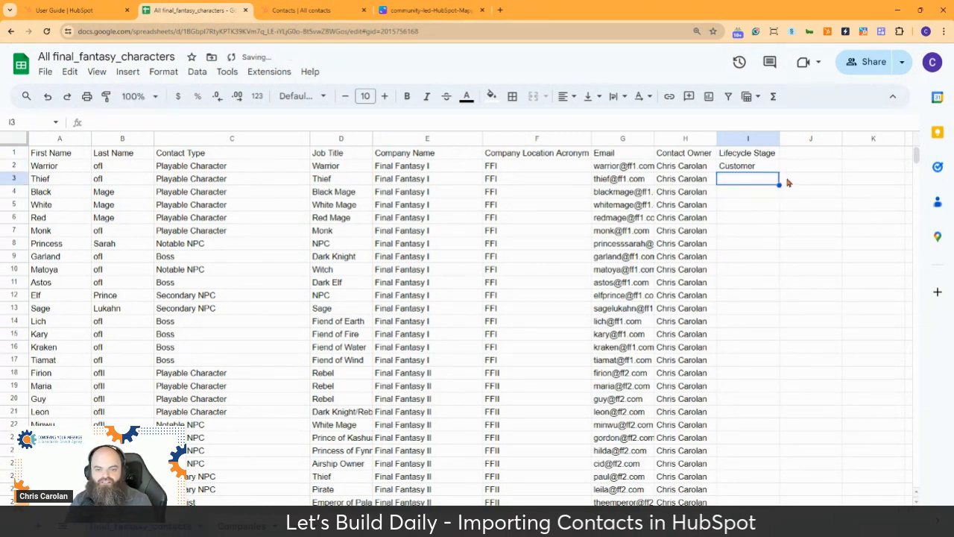
pyautogui.click(758, 167)
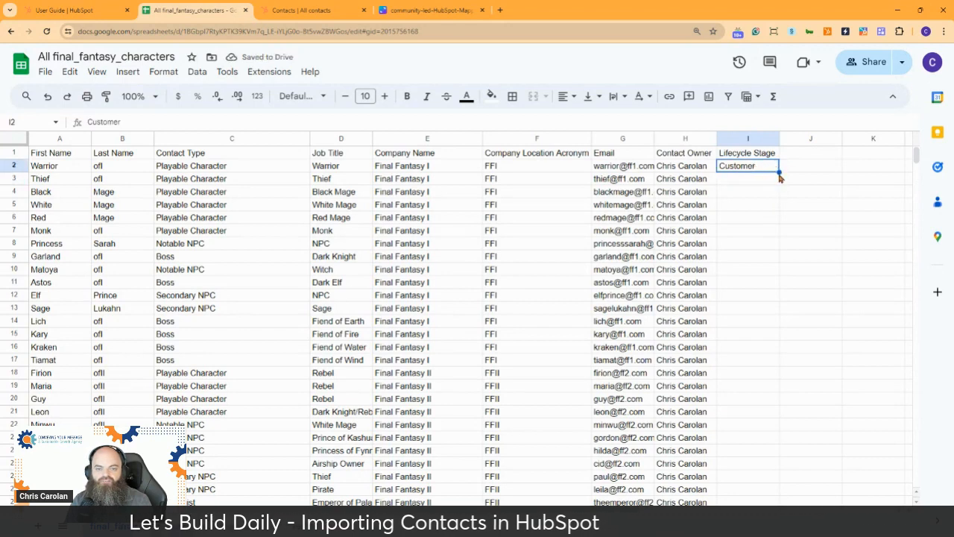
pyautogui.doubleClick(778, 172)
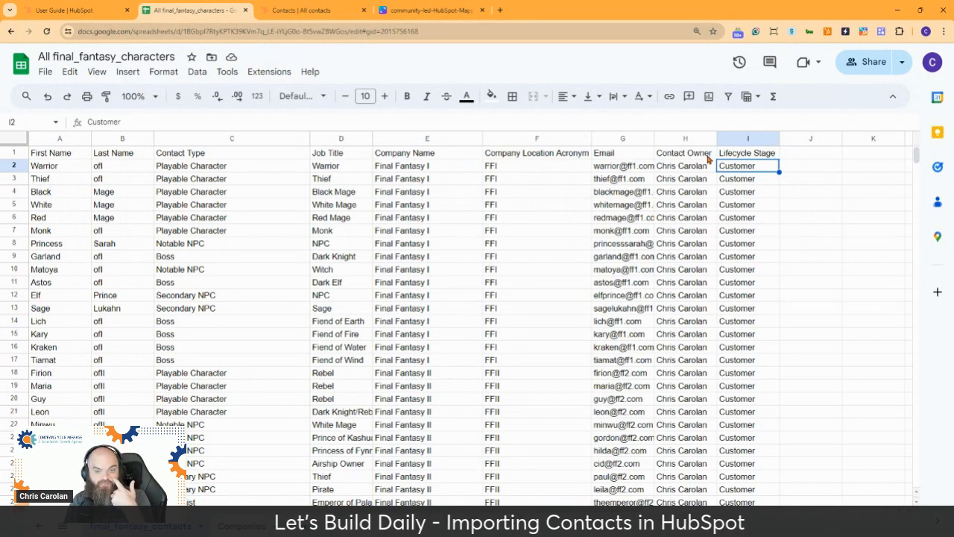
pyautogui.moveTo(650, 210)
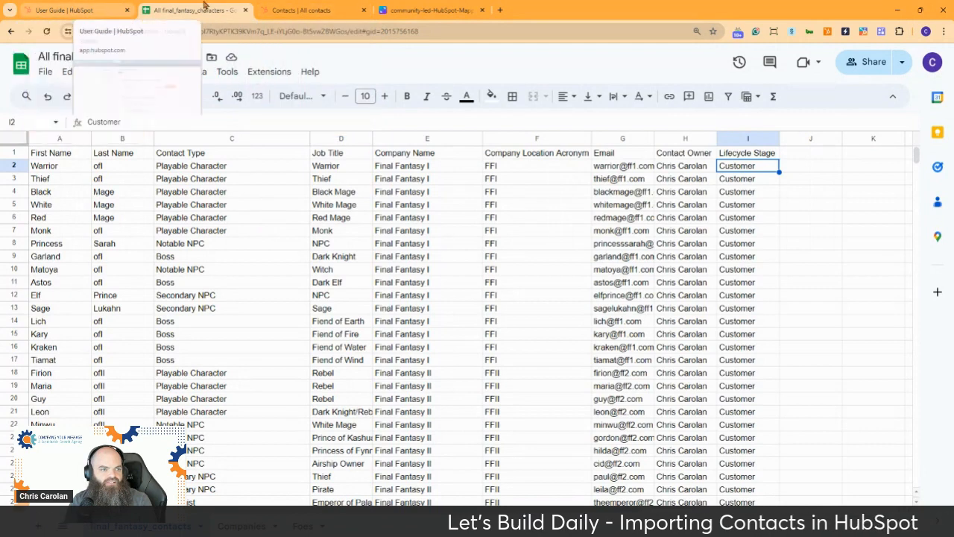
# Step: Start a new HubSpot import using a file from the computer
pyautogui.click(302, 10)
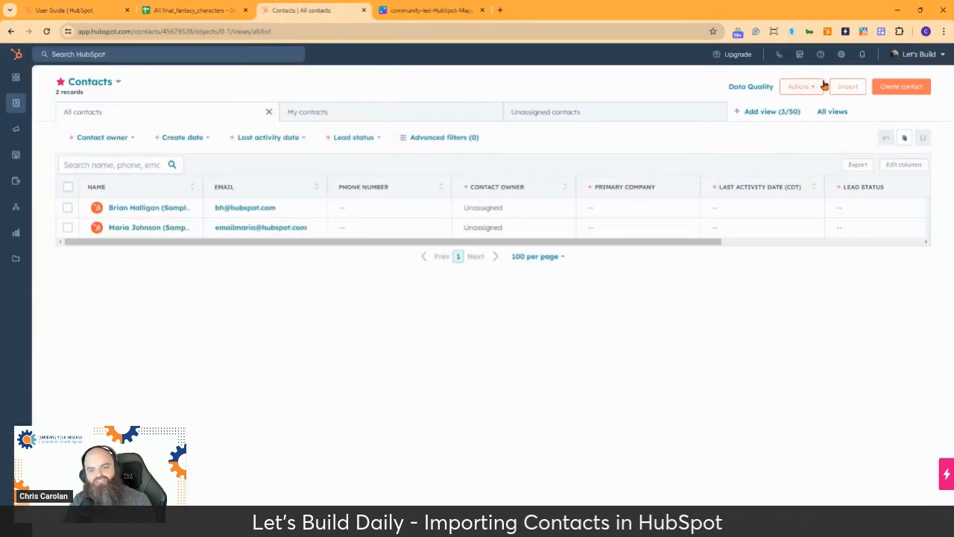
pyautogui.click(850, 86)
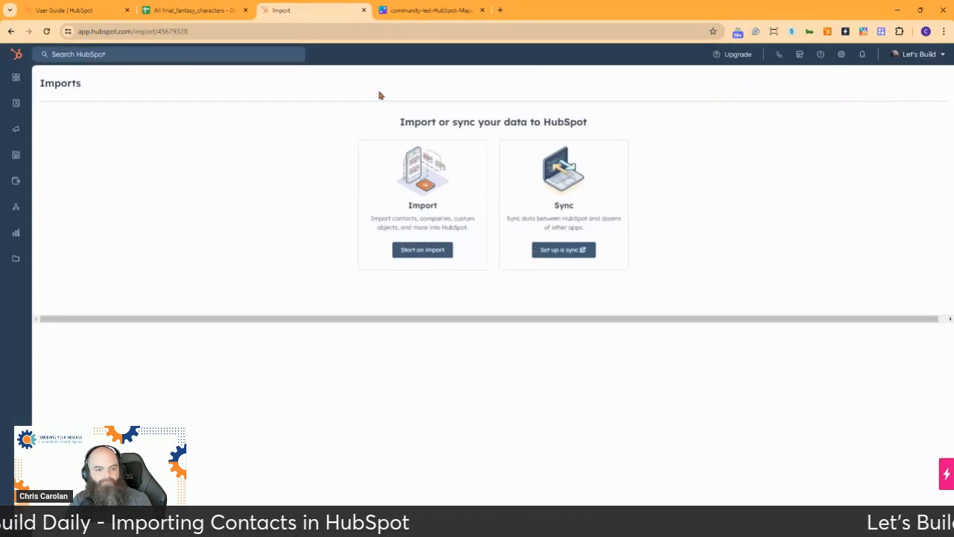
pyautogui.click(422, 249)
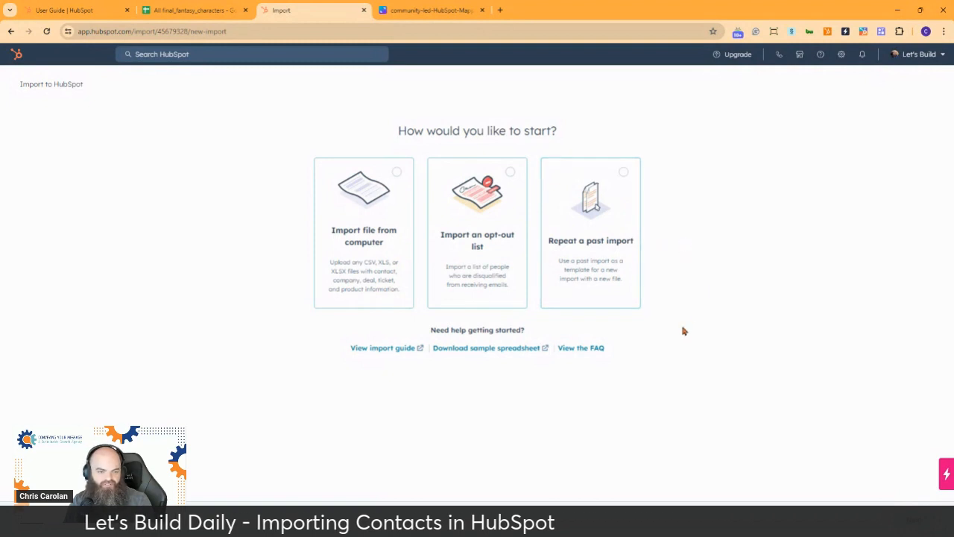
pyautogui.click(353, 254)
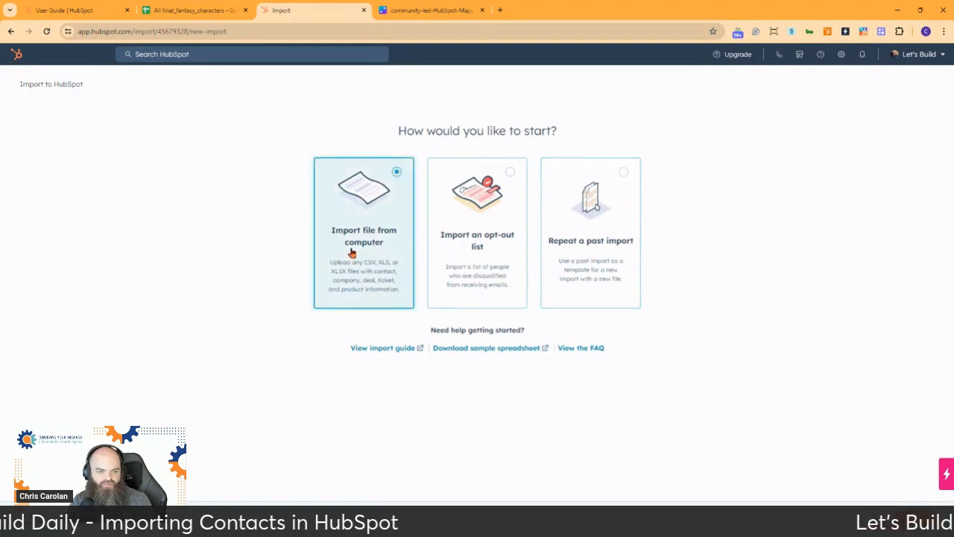
pyautogui.click(910, 520)
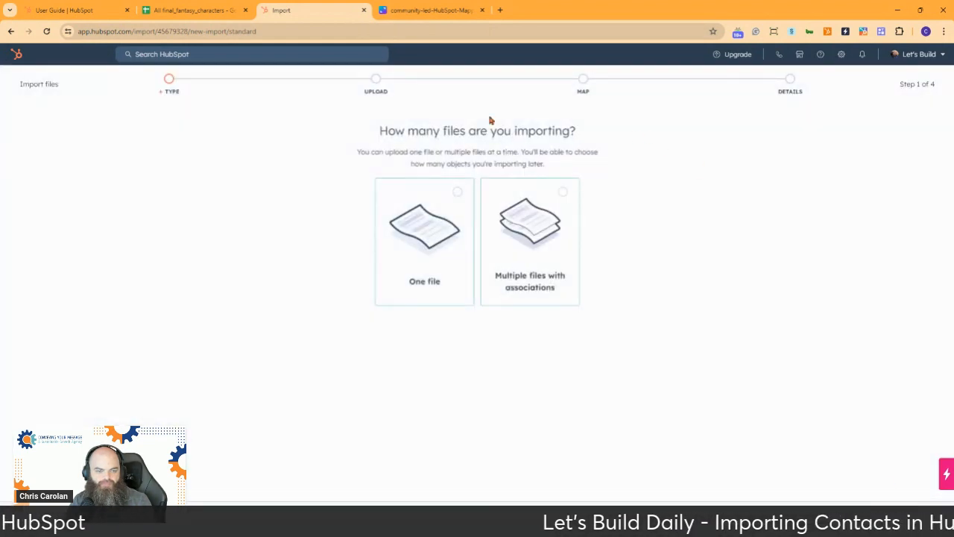
# Step: Choose one file, one object type, and Contacts as the object to import
pyautogui.click(423, 248)
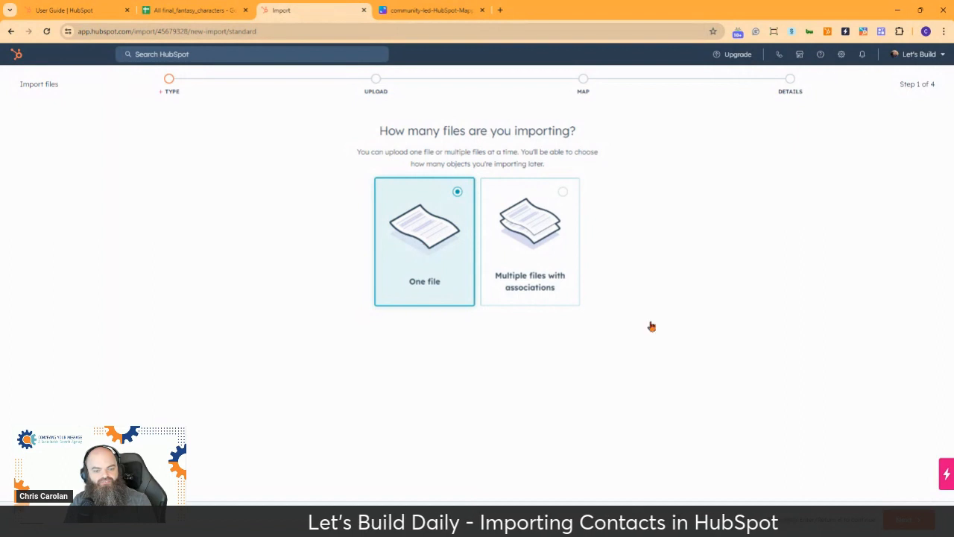
pyautogui.click(911, 521)
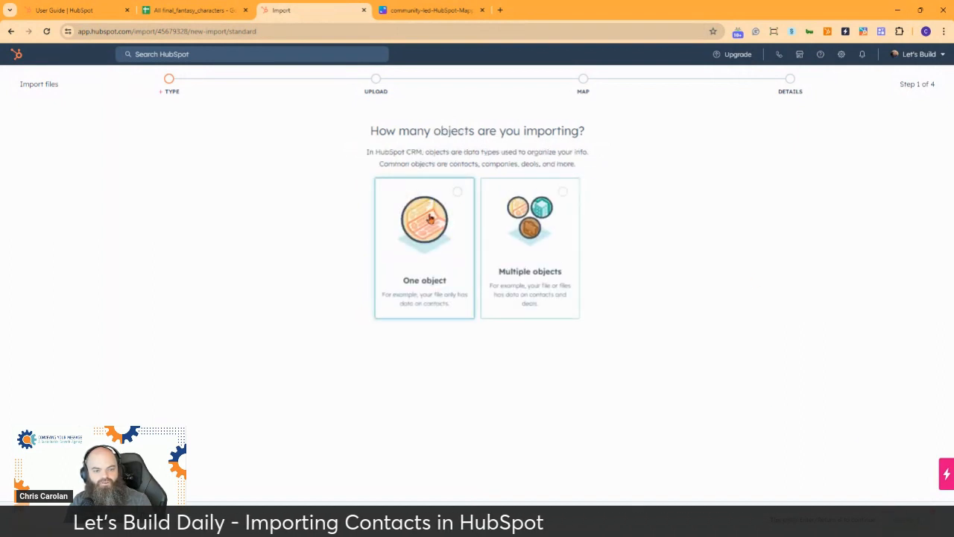
pyautogui.click(418, 254)
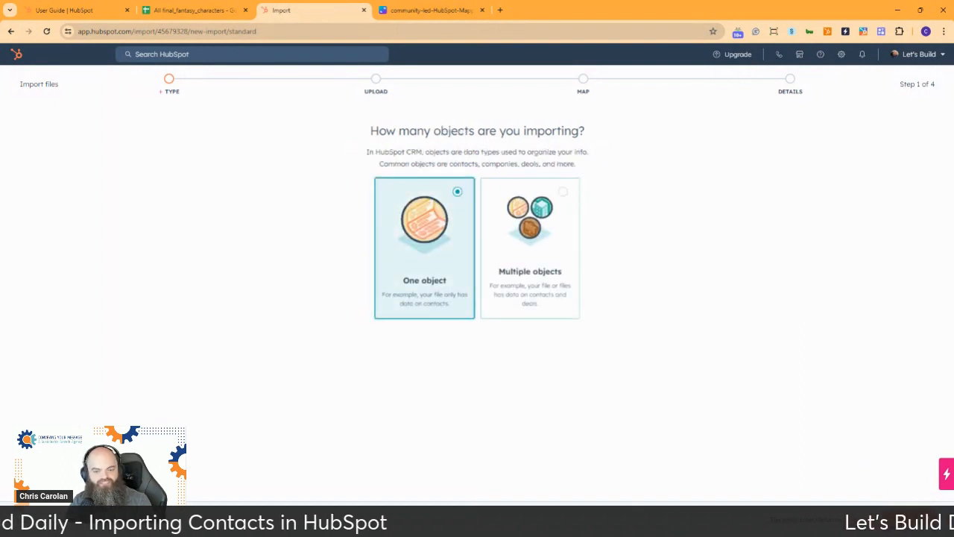
pyautogui.click(908, 520)
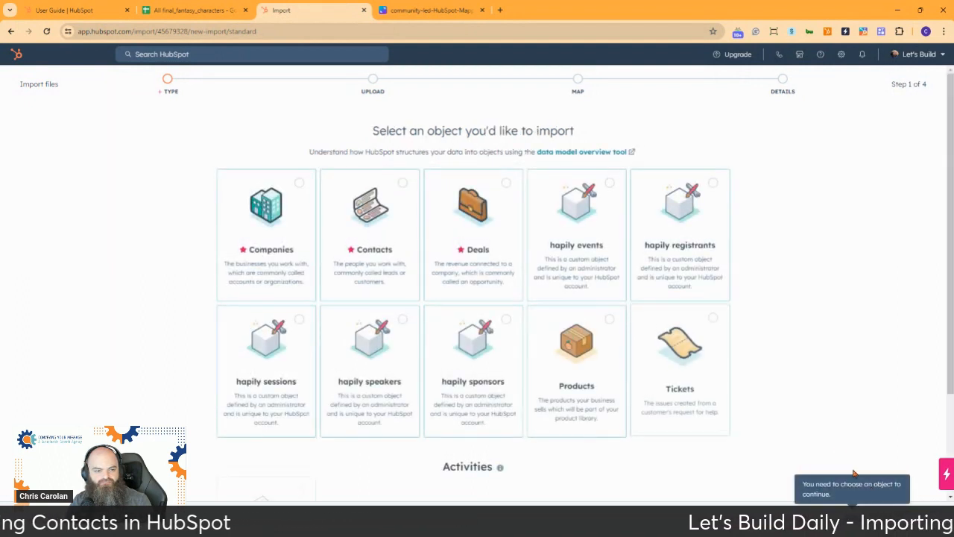
pyautogui.scroll(-2, 804, 237)
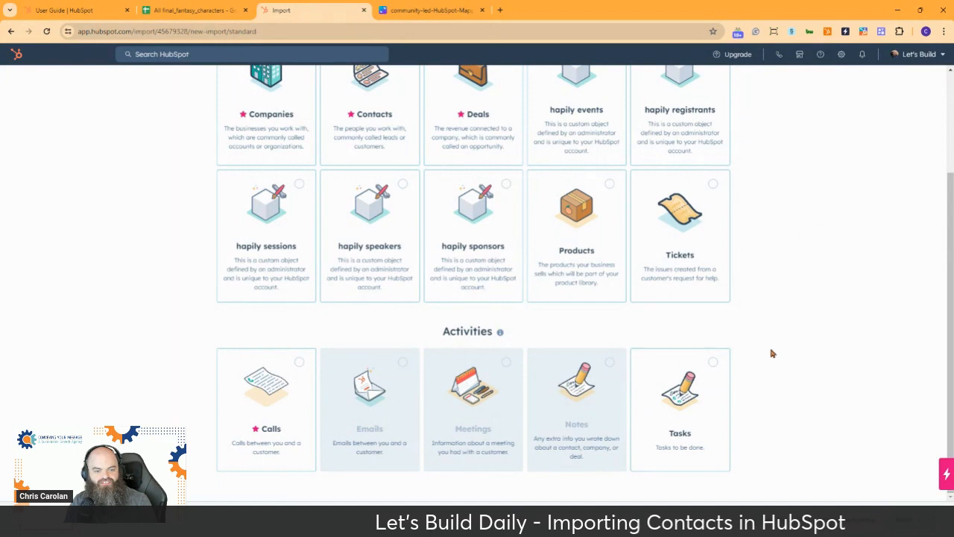
pyautogui.scroll(1, 772, 343)
pyautogui.scroll(2, 772, 334)
pyautogui.scroll(-1, 773, 335)
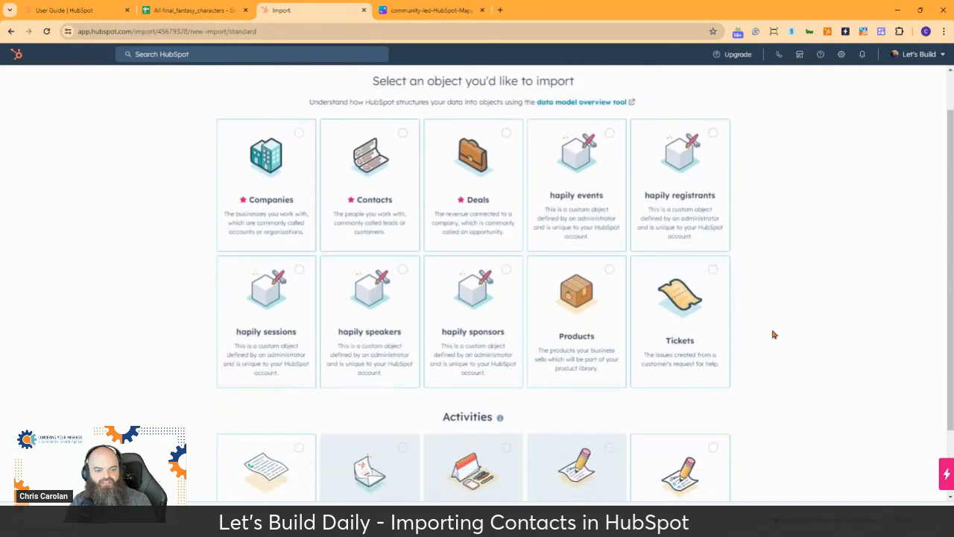
pyautogui.click(372, 175)
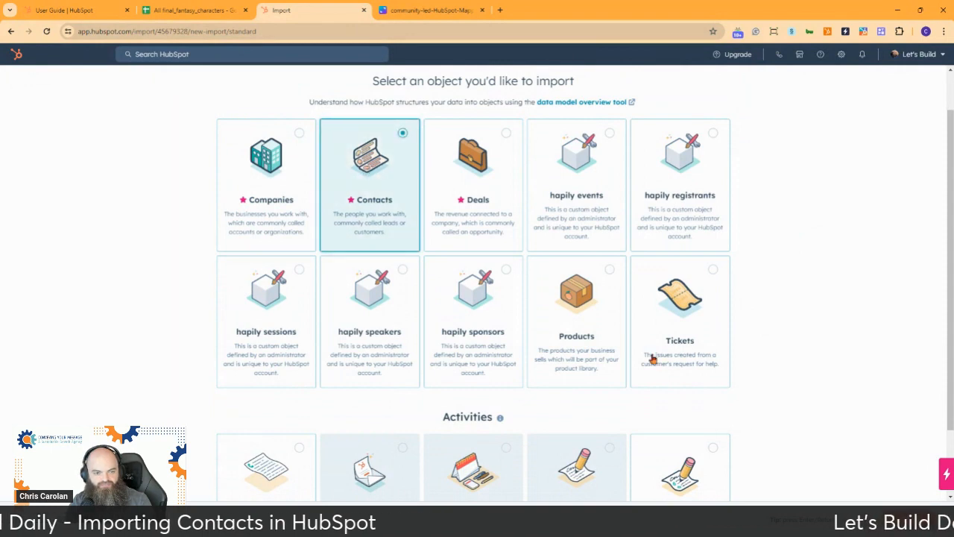
pyautogui.click(917, 520)
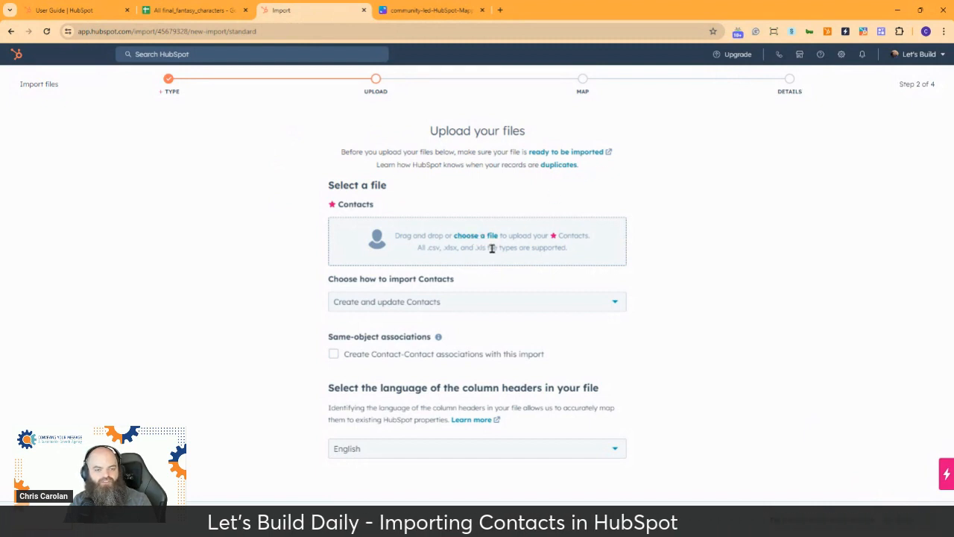
# Step: Try browsing for a contacts file on HubSpot's upload step, then cancel the file picker
pyautogui.click(179, 10)
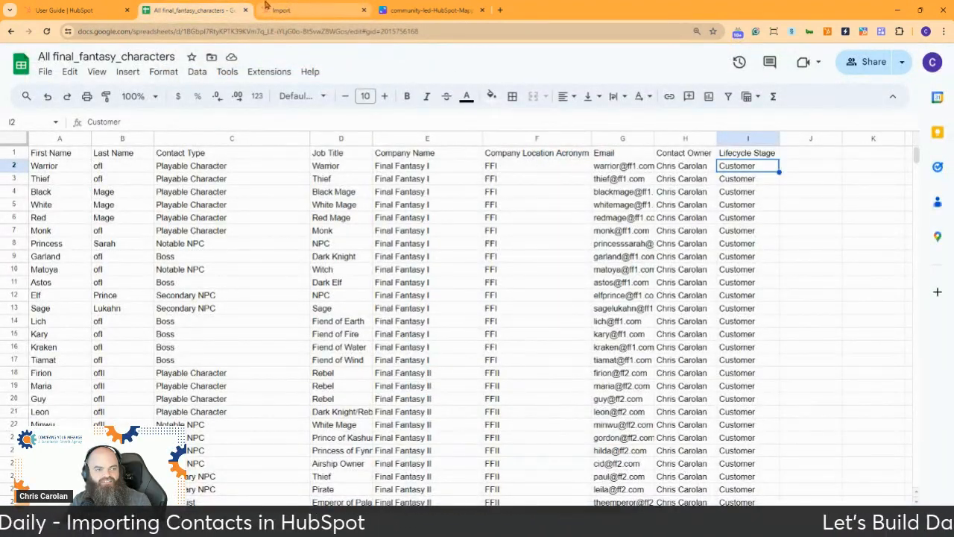
pyautogui.click(311, 9)
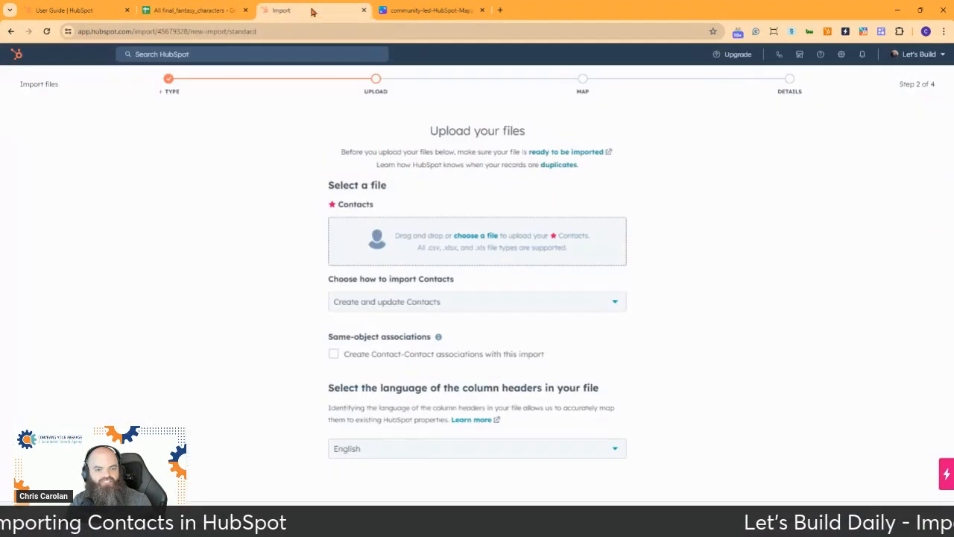
pyautogui.click(486, 236)
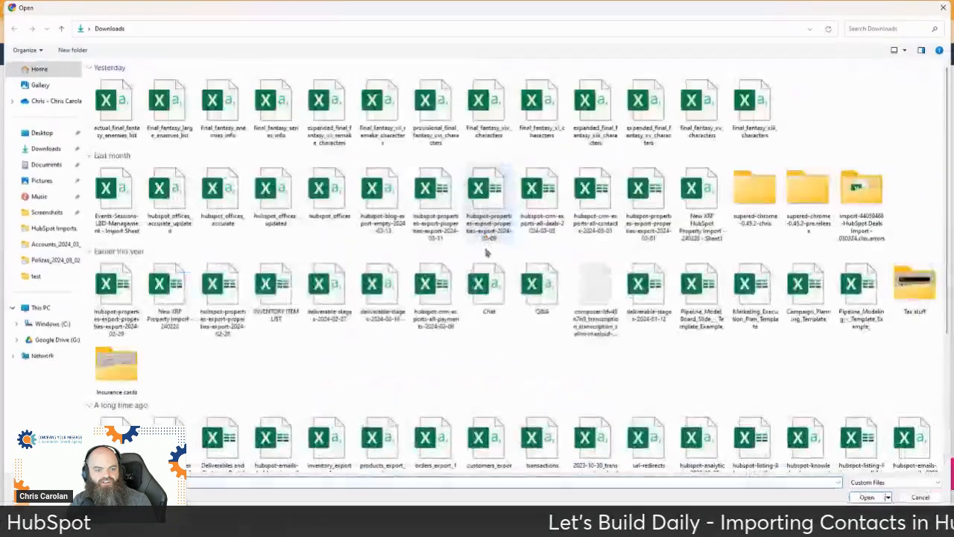
pyautogui.click(920, 497)
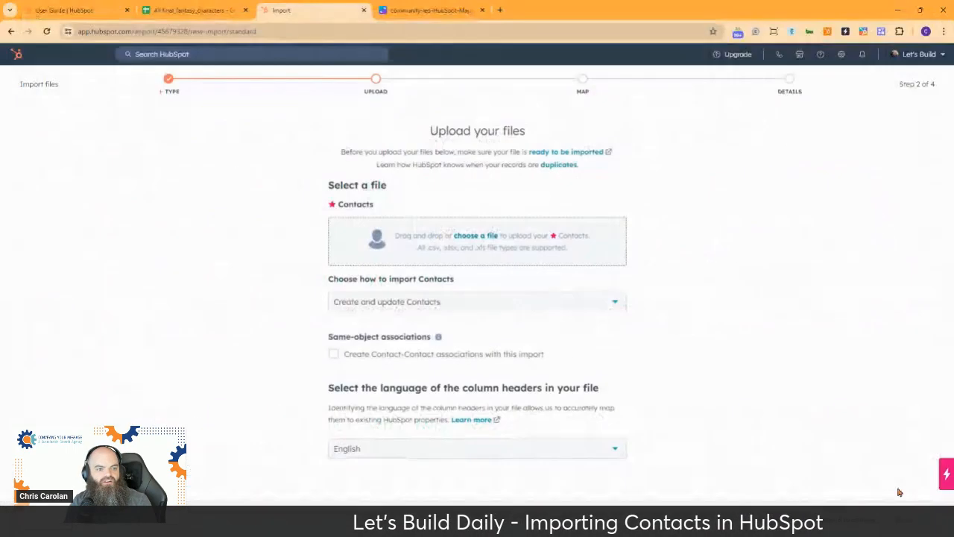
# Step: Download the characters sheet as a CSV, check it in Excel, then close it
pyautogui.click(197, 10)
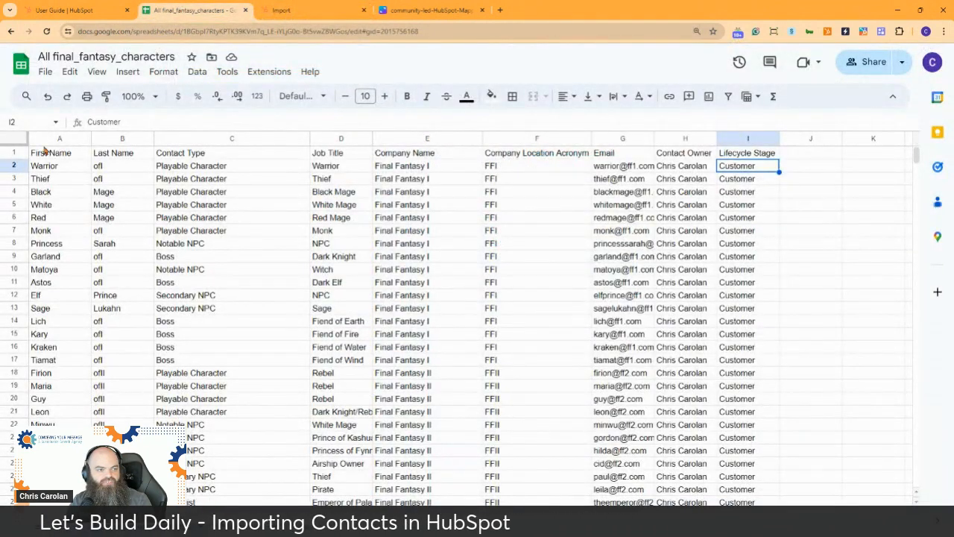
pyautogui.click(45, 72)
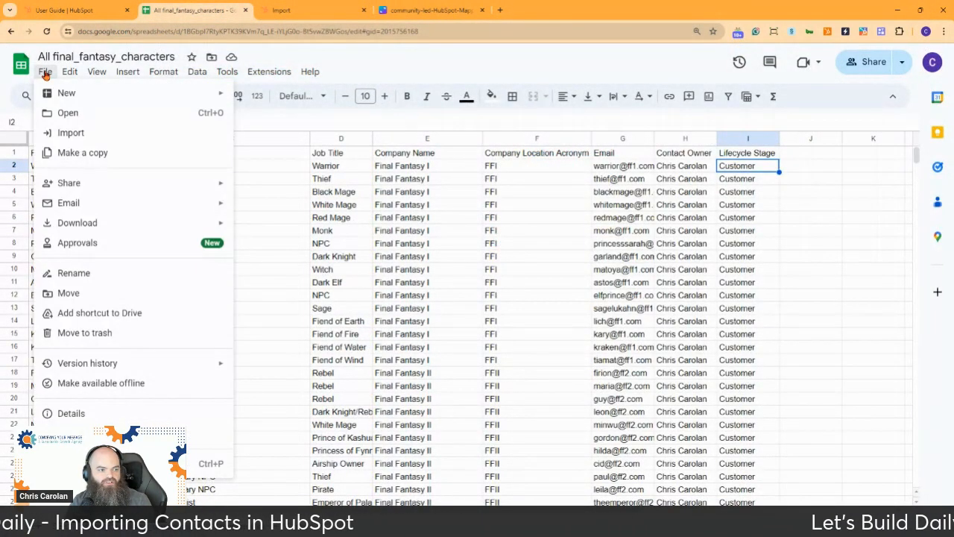
pyautogui.moveTo(140, 224)
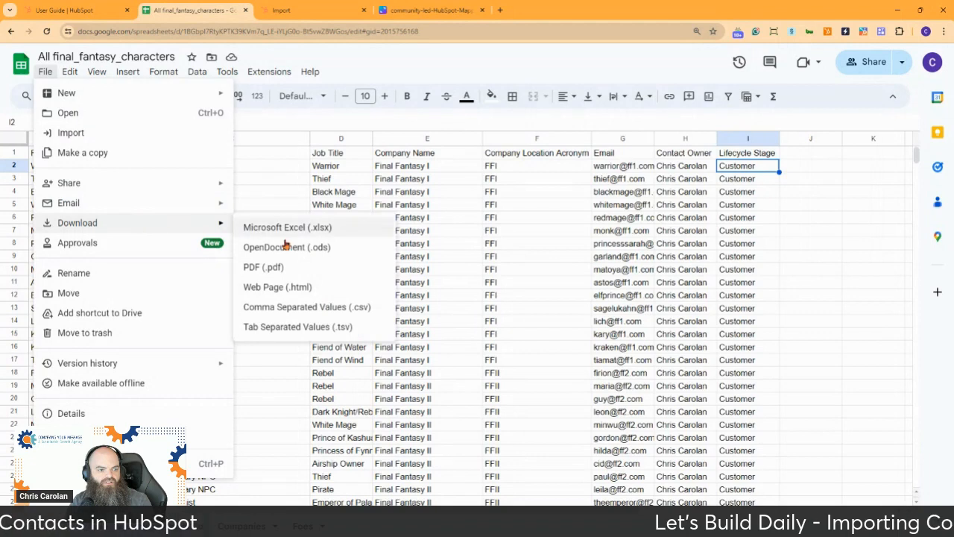
pyautogui.click(313, 311)
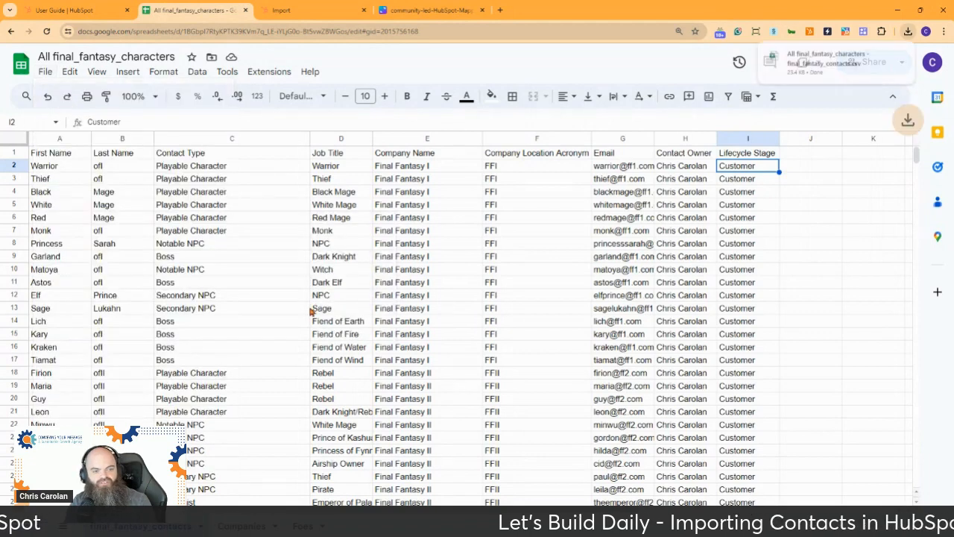
pyautogui.click(847, 65)
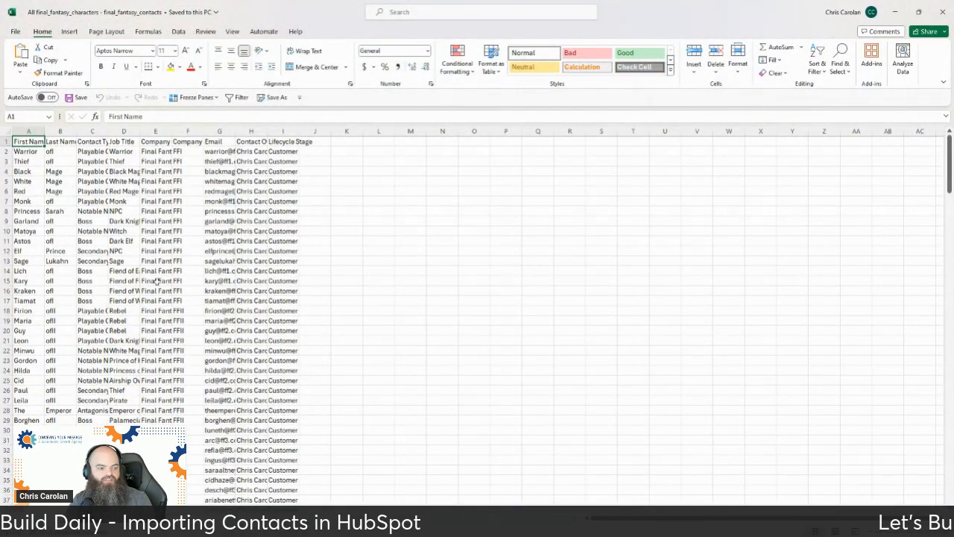
pyautogui.click(938, 12)
# Step: Attach the final_fantasy_contacts CSV, set it to create new Contacts only, and continue
pyautogui.click(280, 10)
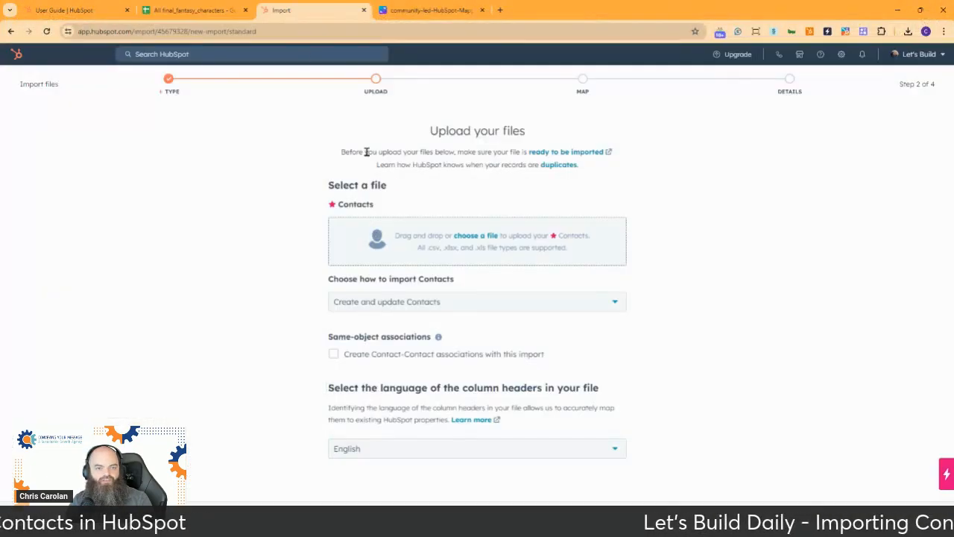
pyautogui.click(478, 237)
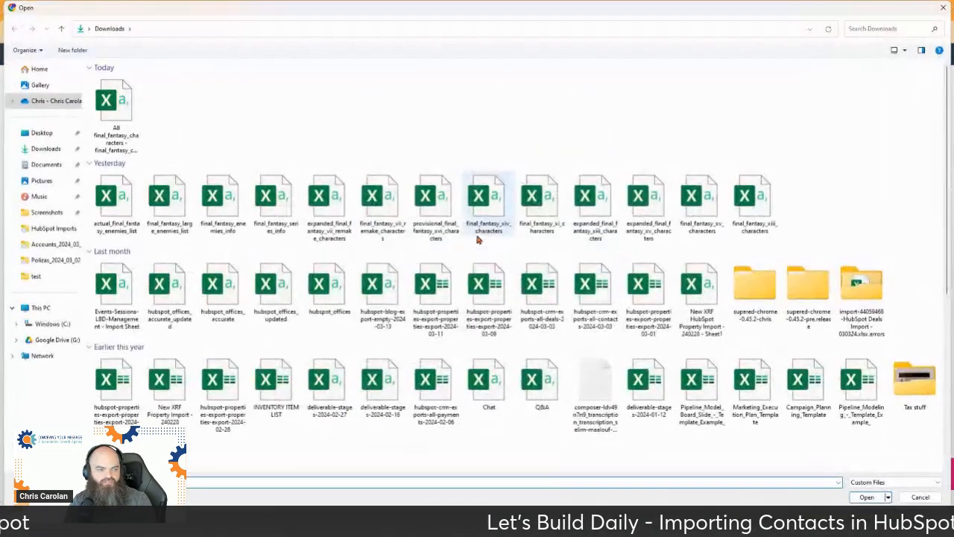
pyautogui.click(865, 495)
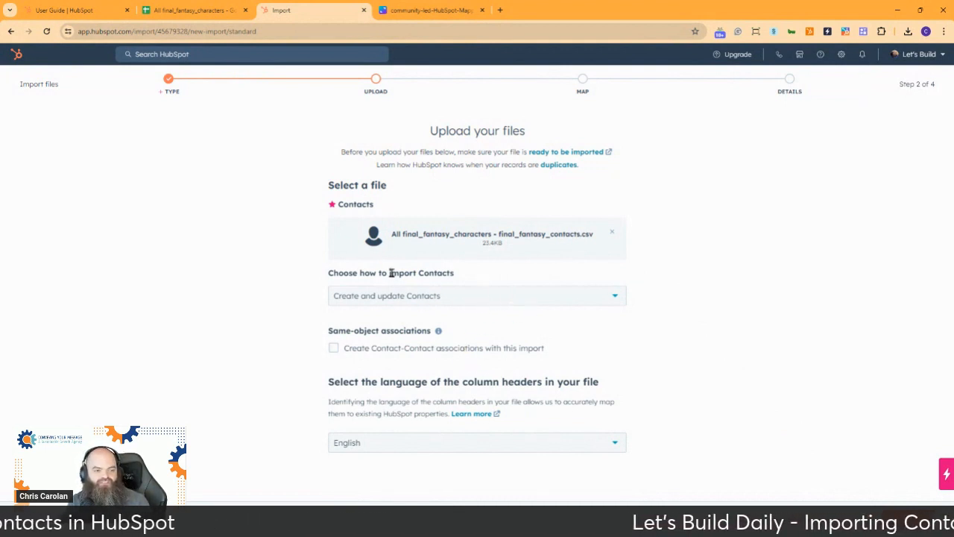
pyautogui.click(522, 297)
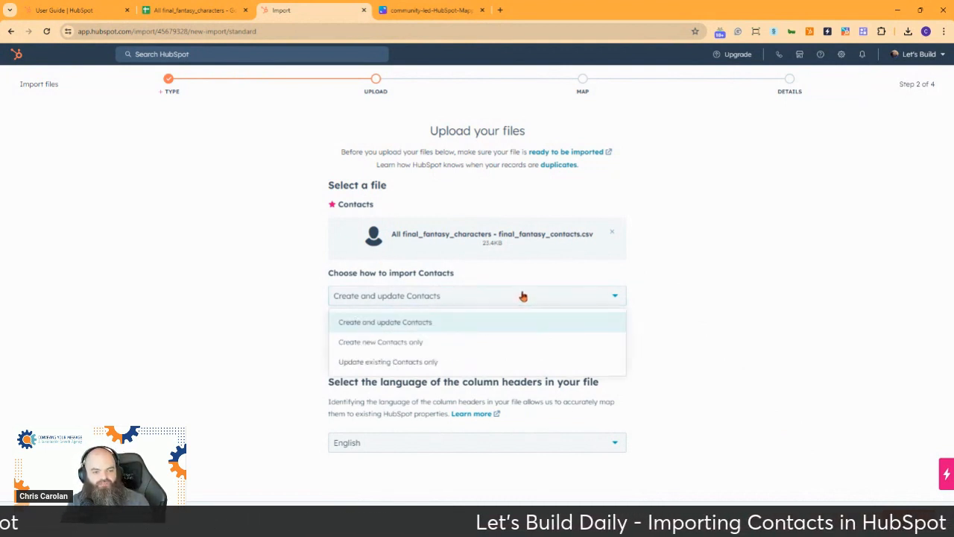
pyautogui.click(490, 344)
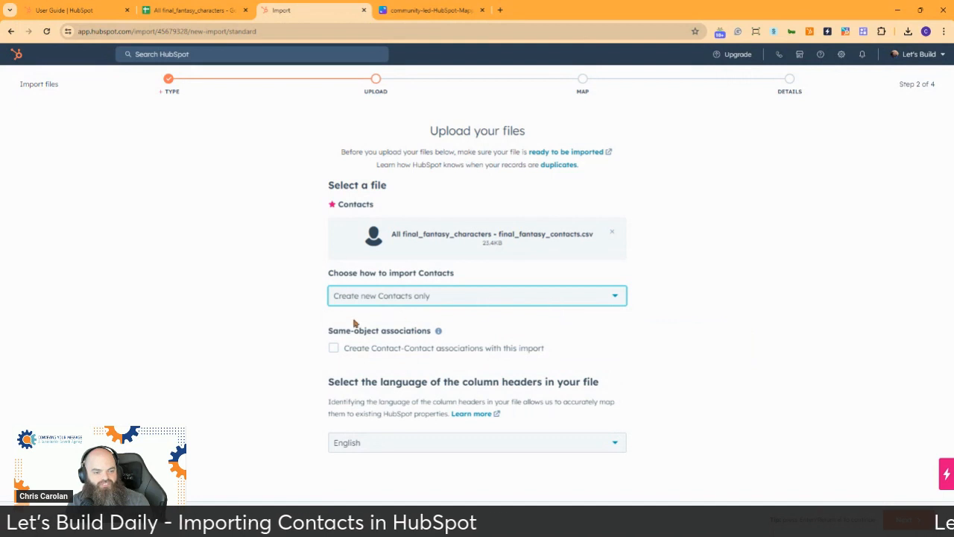
pyautogui.moveTo(439, 332)
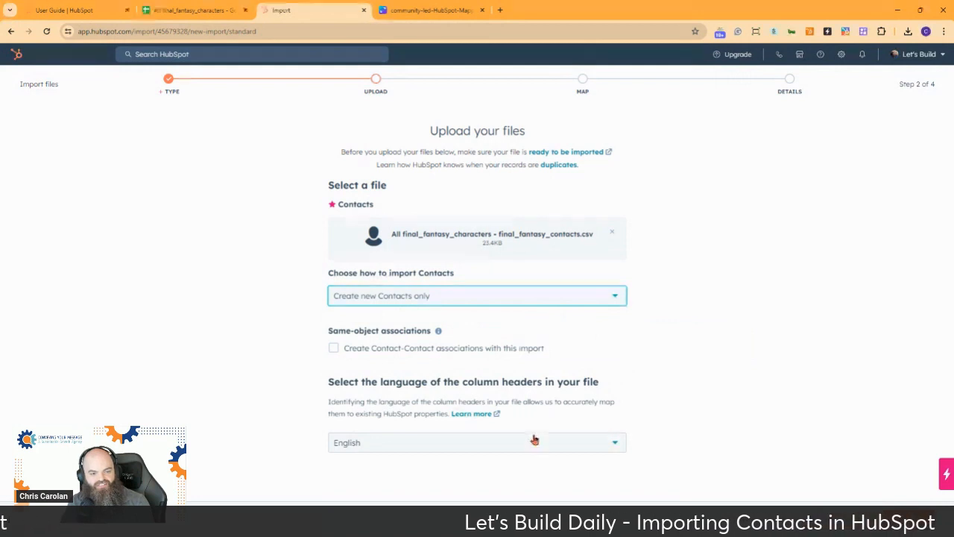
pyautogui.click(910, 518)
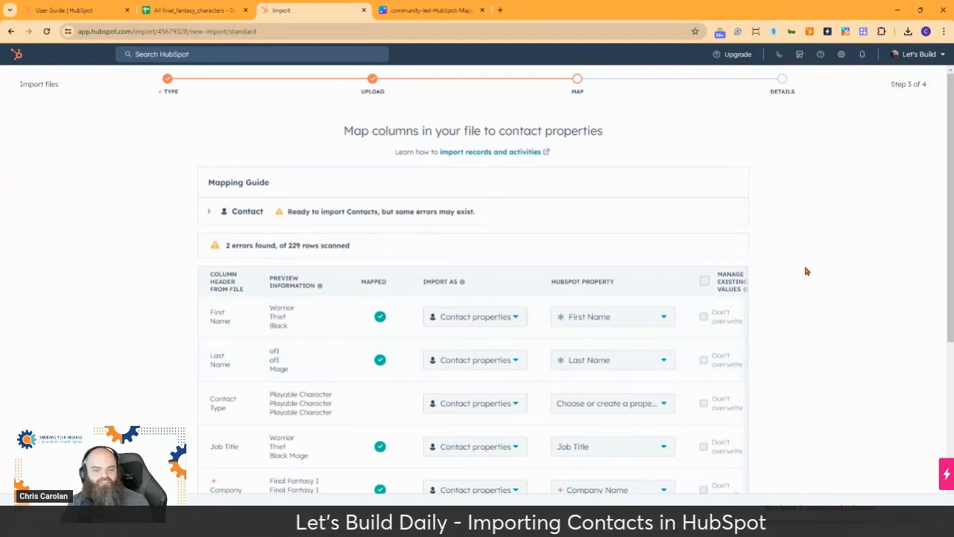
# Step: Expand the Contact required-properties guide and scroll the mapping table to review the 2 Email errors
pyautogui.click(212, 213)
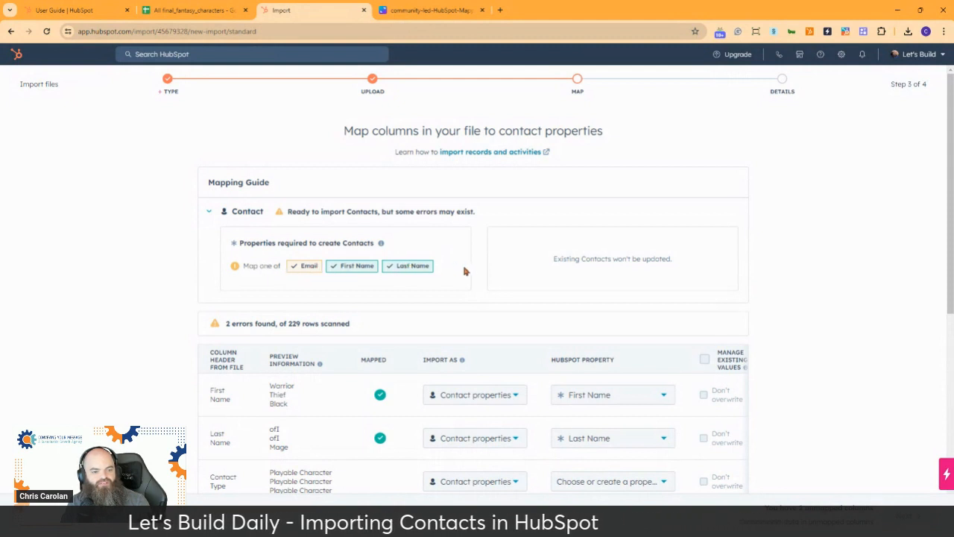
pyautogui.scroll(-2, 450, 275)
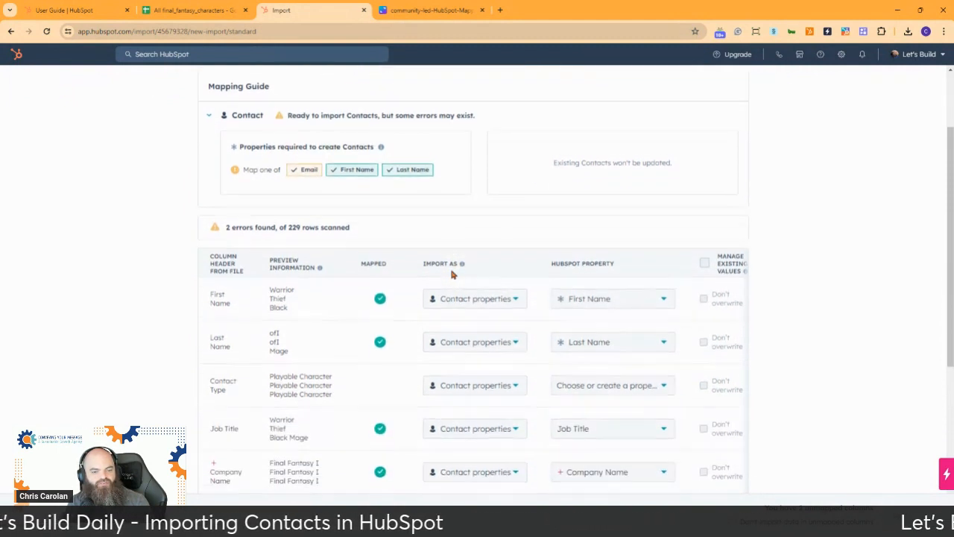
pyautogui.moveTo(574, 296)
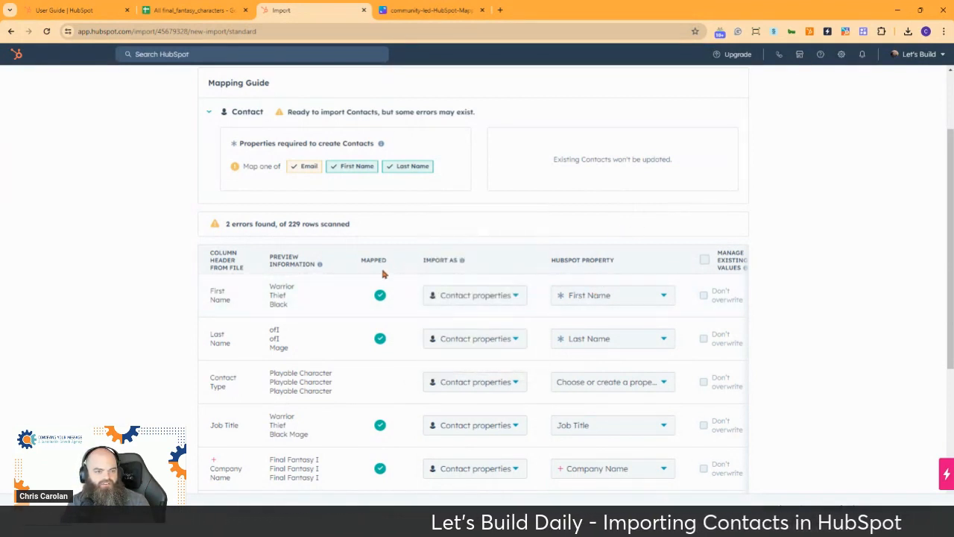
pyautogui.scroll(-3, 386, 317)
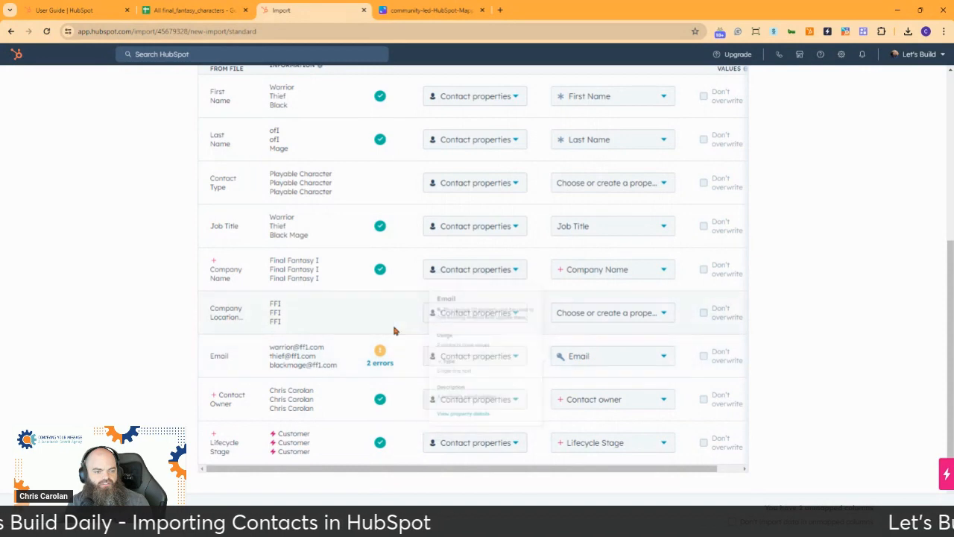
pyautogui.scroll(2, 578, 316)
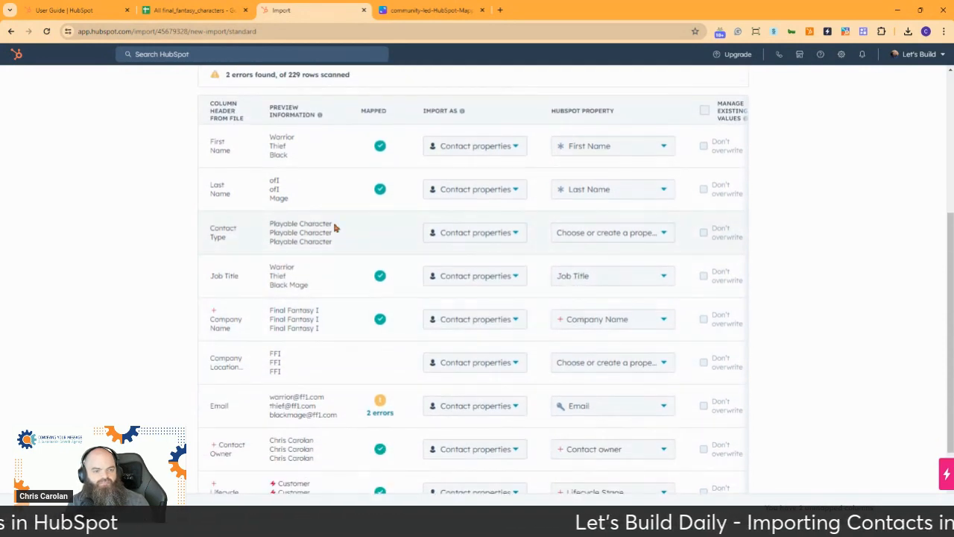
# Step: Start creating a new Contact Type property from the Contact Type column's property dropdown
pyautogui.click(632, 236)
pyautogui.write('t')
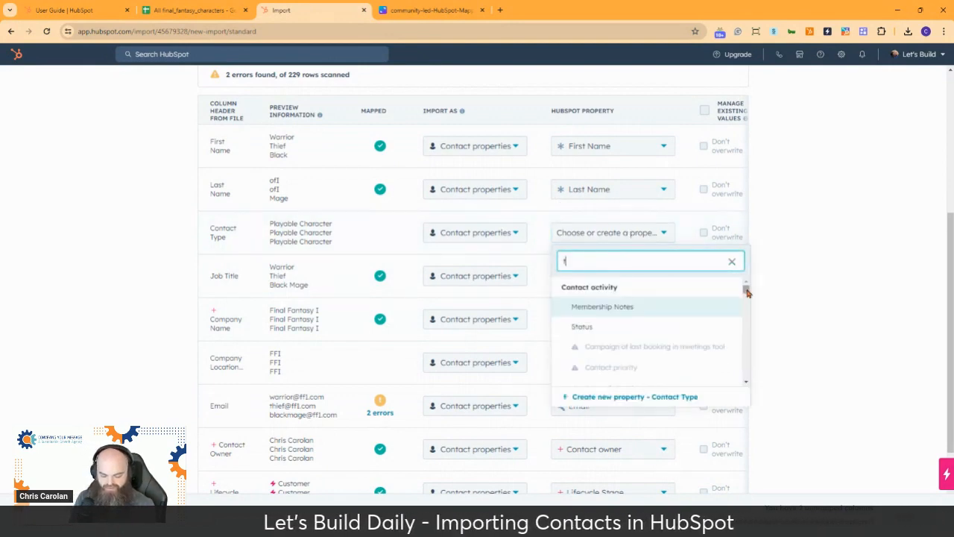
pyautogui.write('ype')
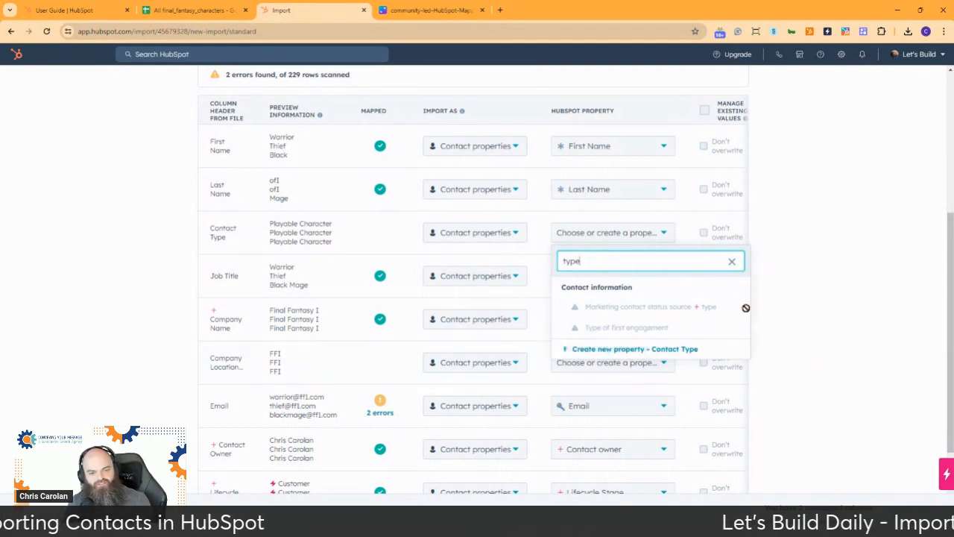
pyautogui.click(629, 350)
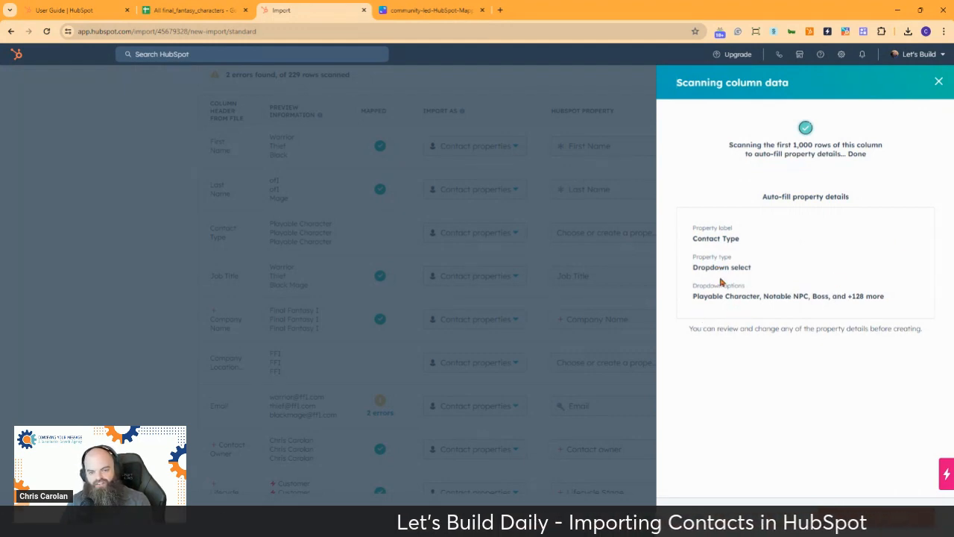
pyautogui.click(874, 516)
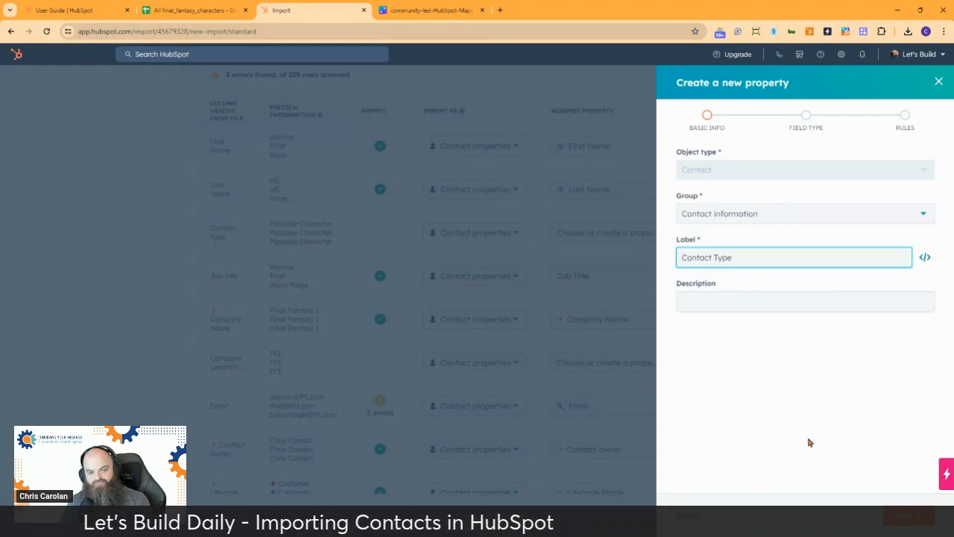
pyautogui.click(930, 515)
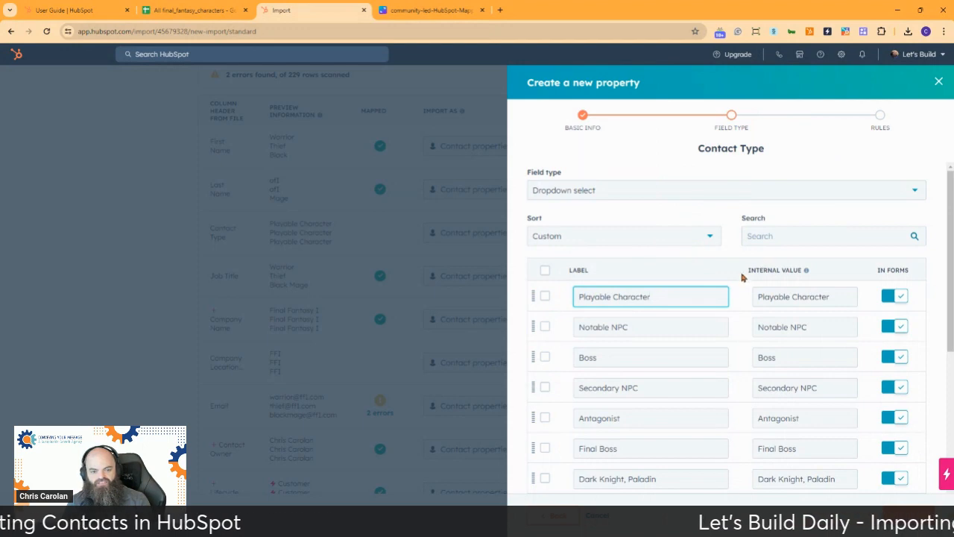
# Step: Review the dropdown-select options, then create the Contact Type property mapped to the column
pyautogui.scroll(-3, 741, 277)
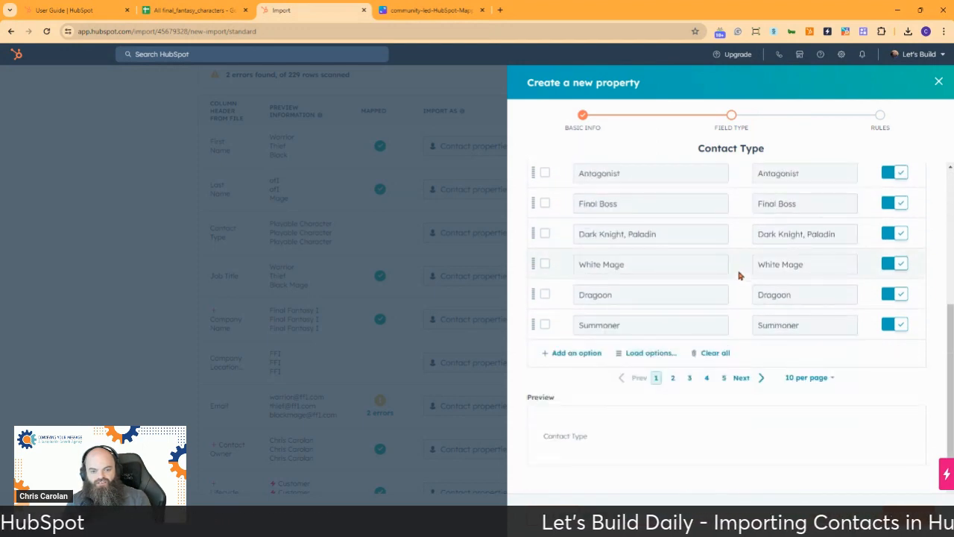
pyautogui.scroll(3, 738, 274)
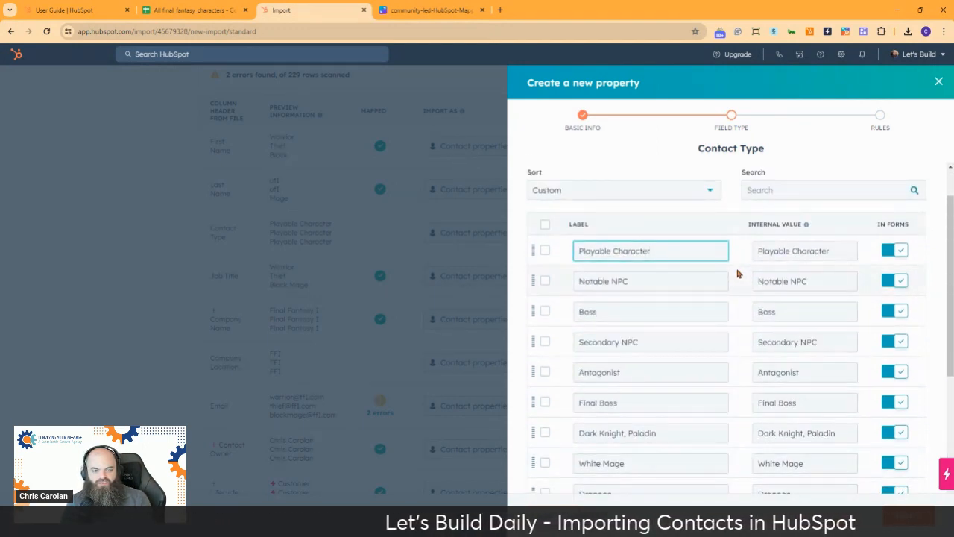
pyautogui.scroll(-5, 738, 274)
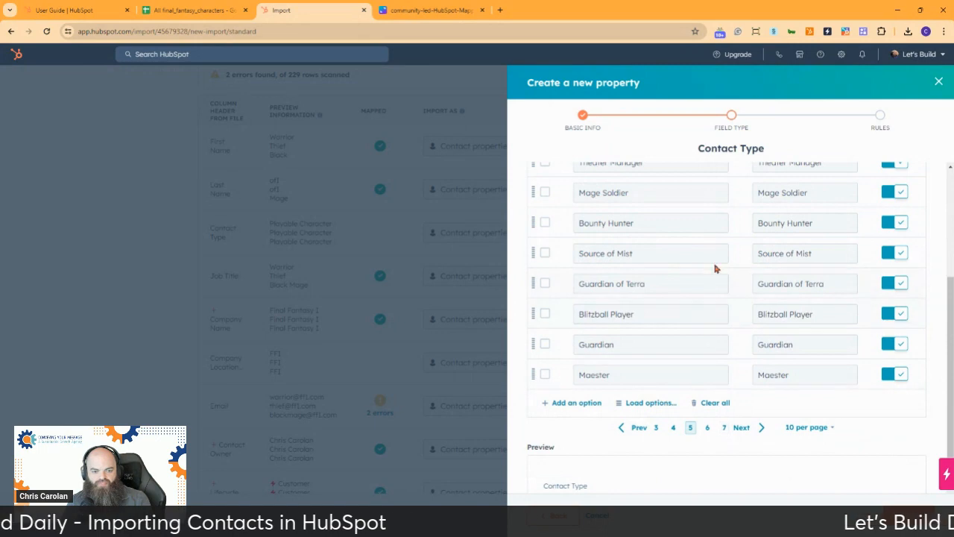
pyautogui.click(639, 431)
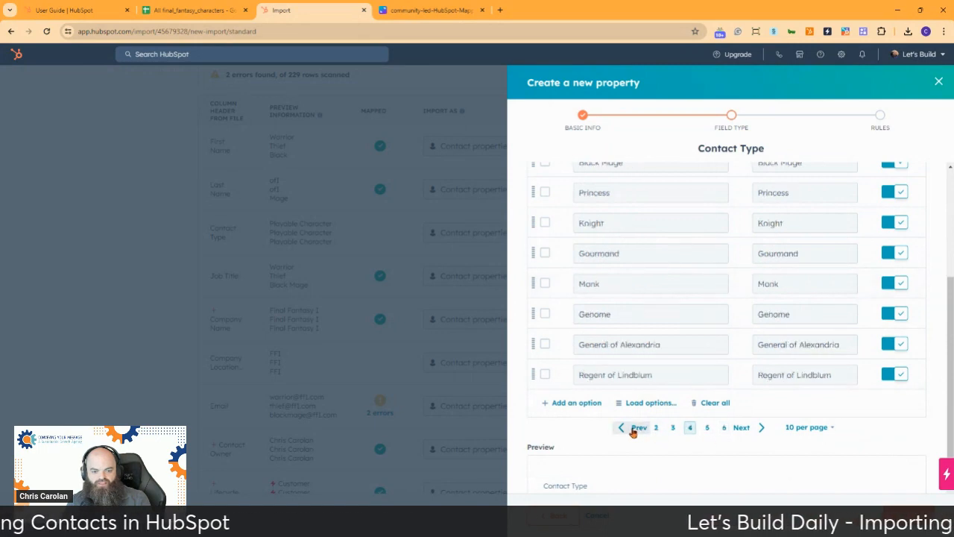
pyautogui.click(678, 427)
pyautogui.scroll(3, 718, 435)
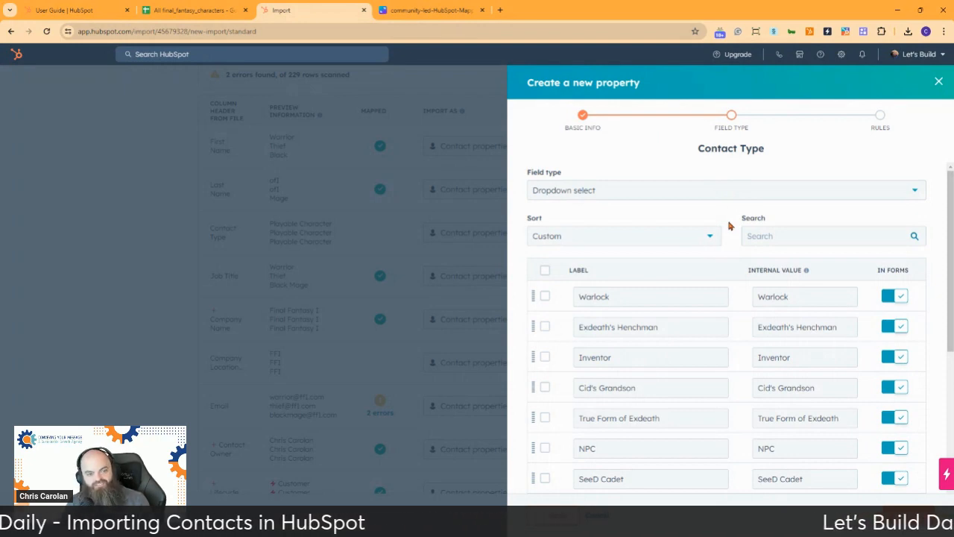
pyautogui.scroll(-2, 729, 226)
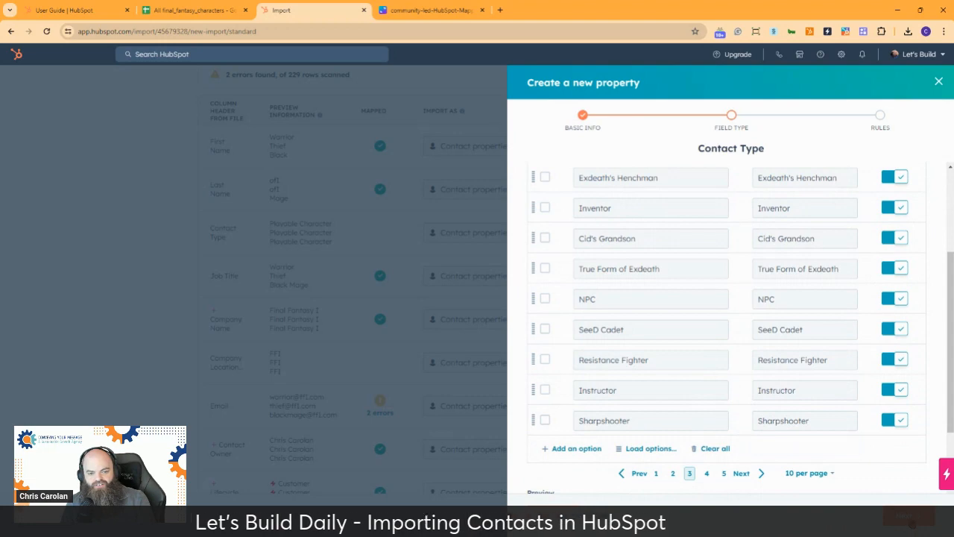
pyautogui.click(910, 517)
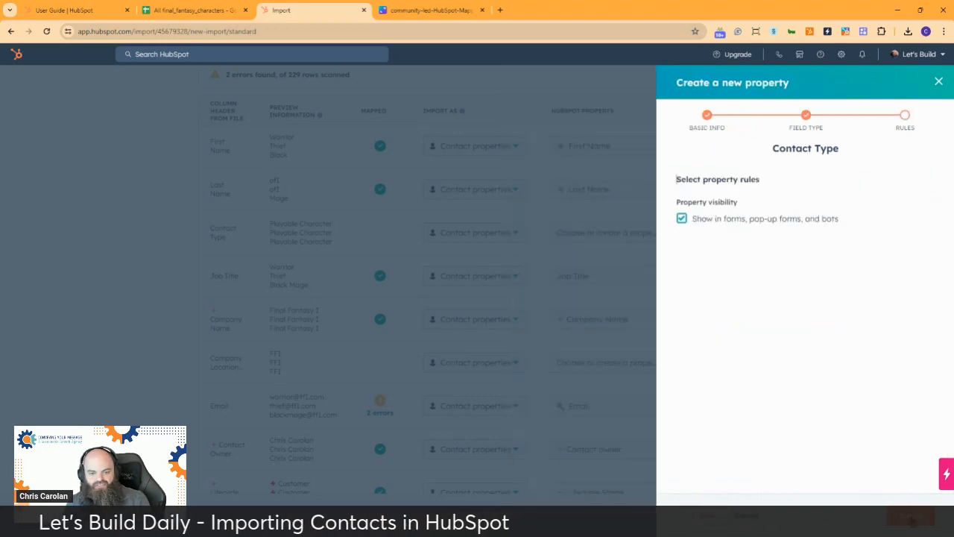
pyautogui.click(911, 516)
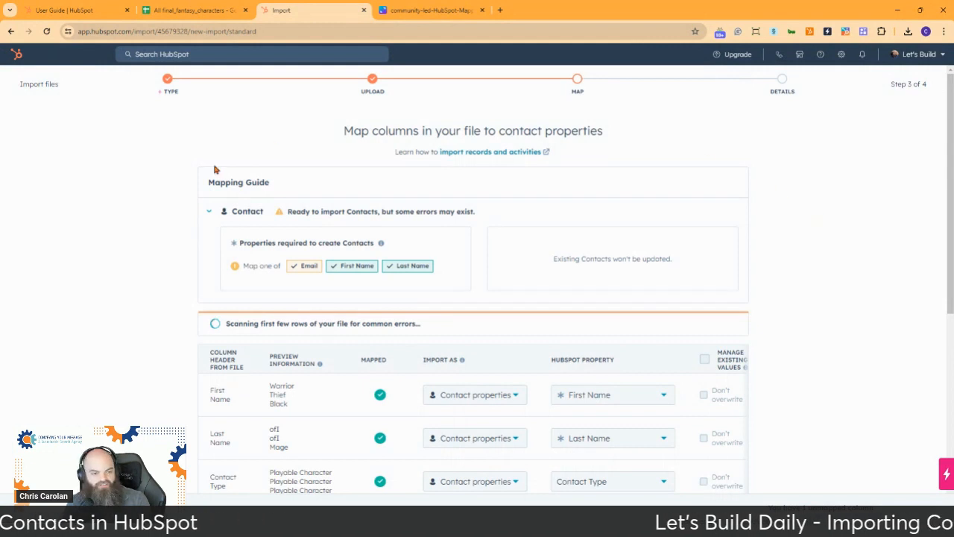
# Step: Scroll down the mapping table and open the property choices for the Company Location column
pyautogui.scroll(-1, 809, 269)
pyautogui.scroll(-3, 810, 269)
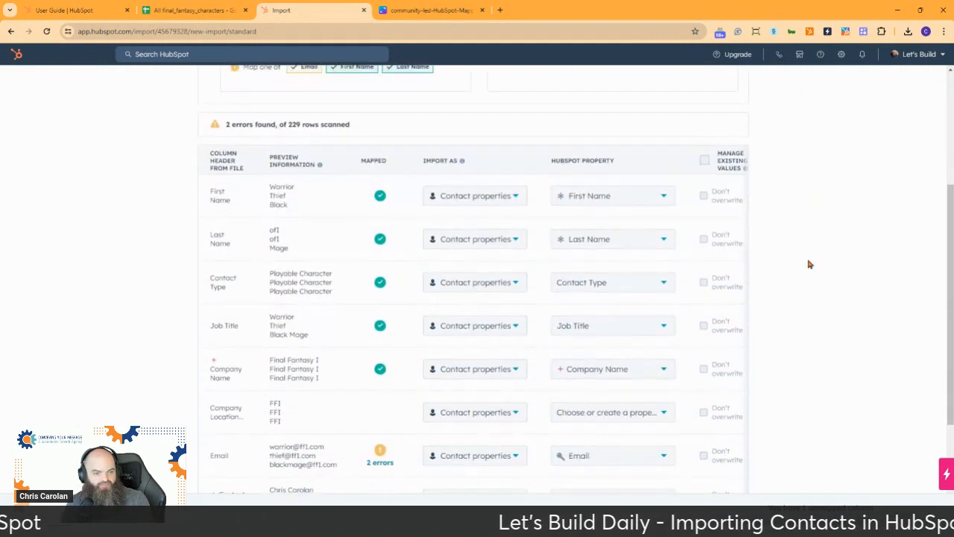
pyautogui.moveTo(615, 146)
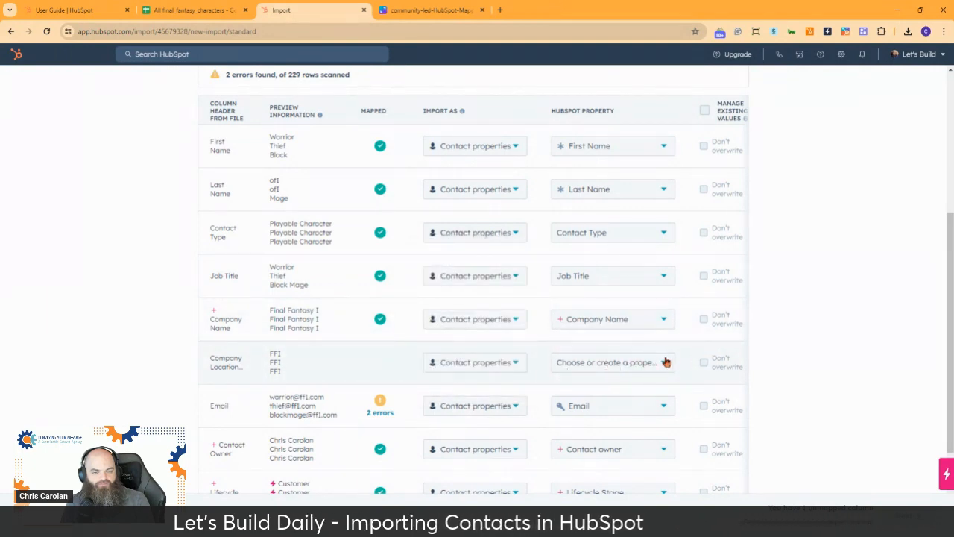
pyautogui.click(626, 371)
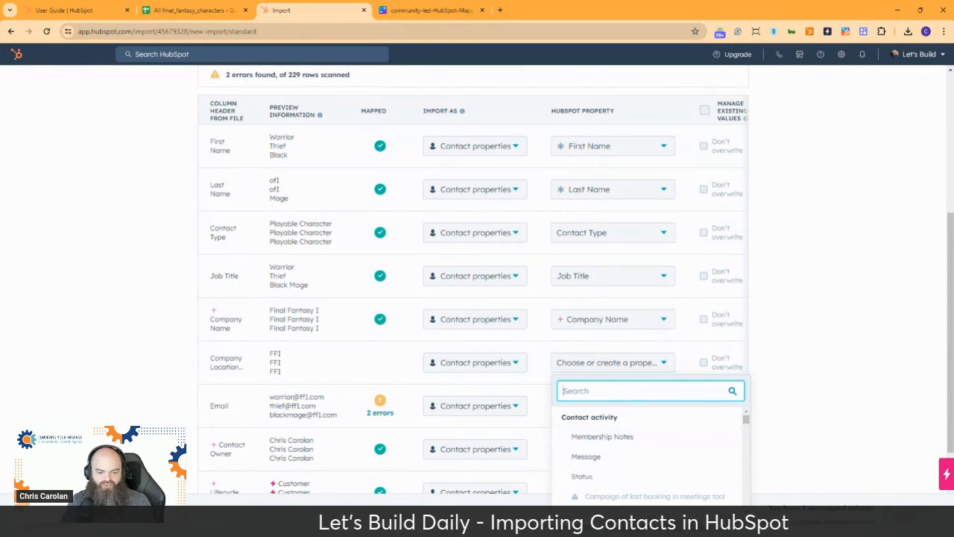
# Step: Create a single-line text contact property 'Company Location Acronym' and map Company Location to it
pyautogui.click(607, 521)
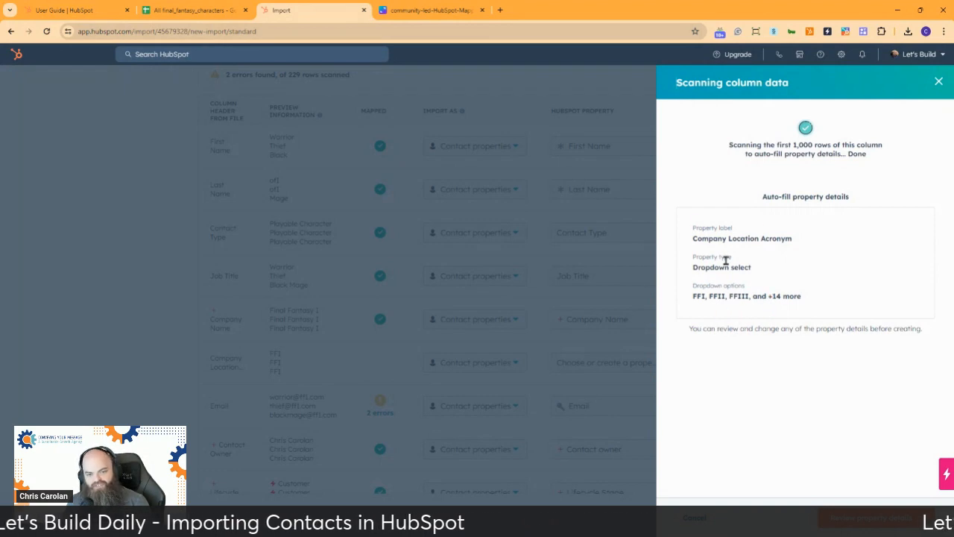
pyautogui.click(877, 517)
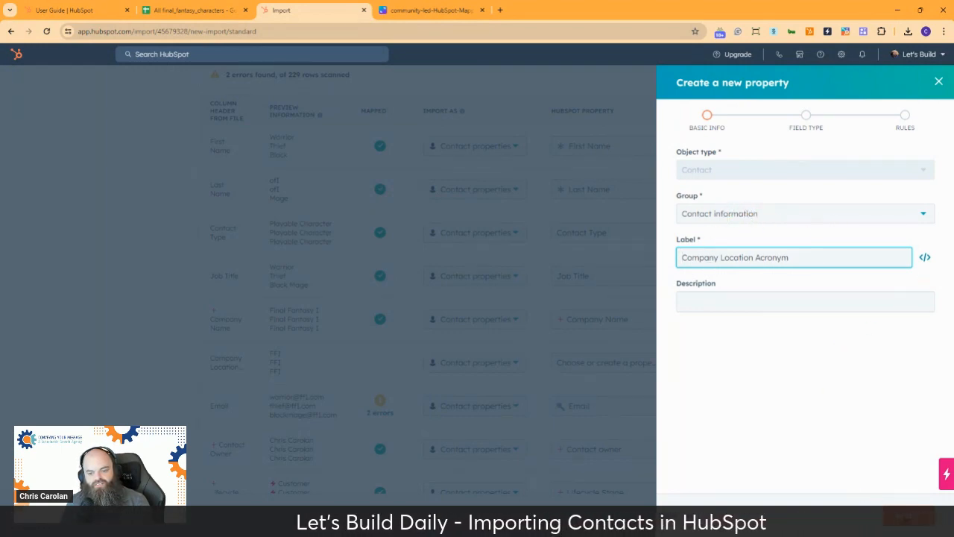
pyautogui.click(904, 516)
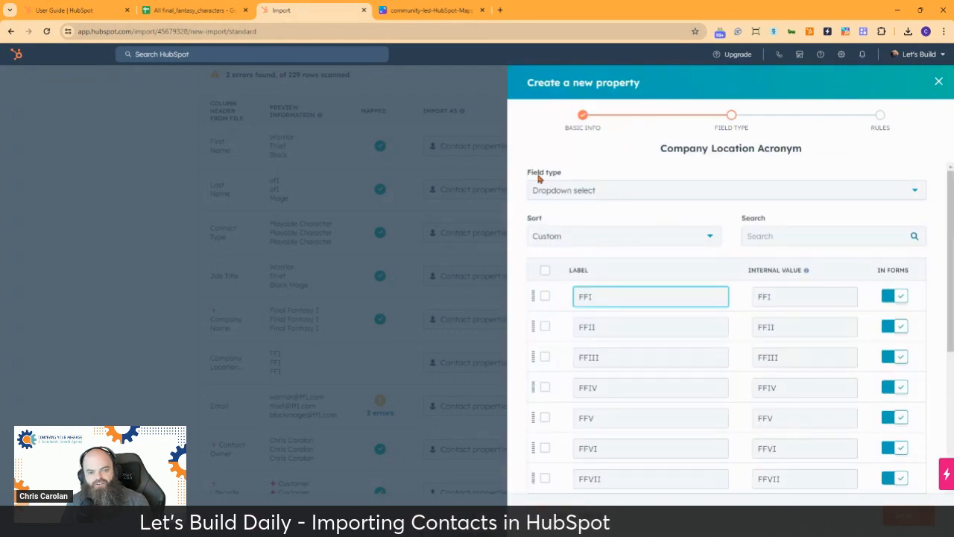
pyautogui.click(576, 192)
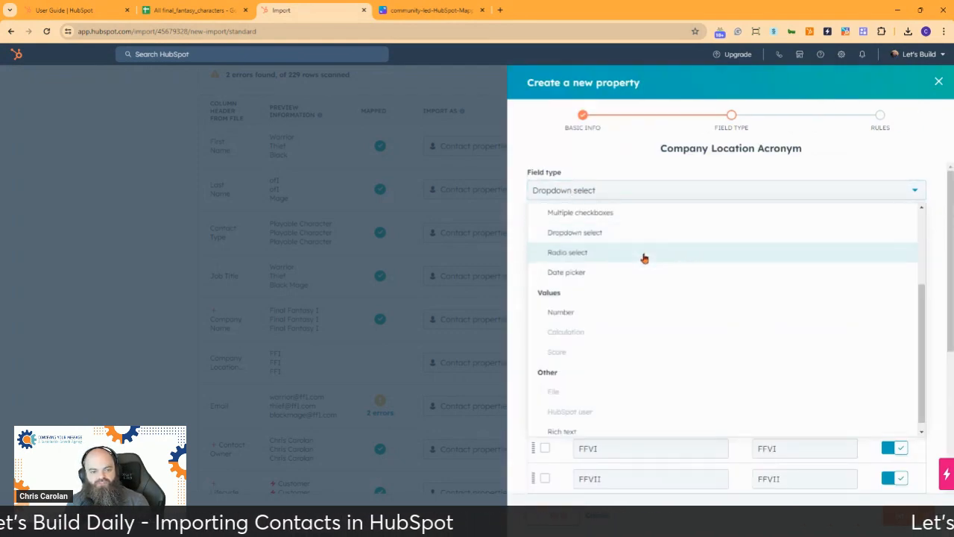
pyautogui.scroll(3, 641, 253)
pyautogui.click(594, 238)
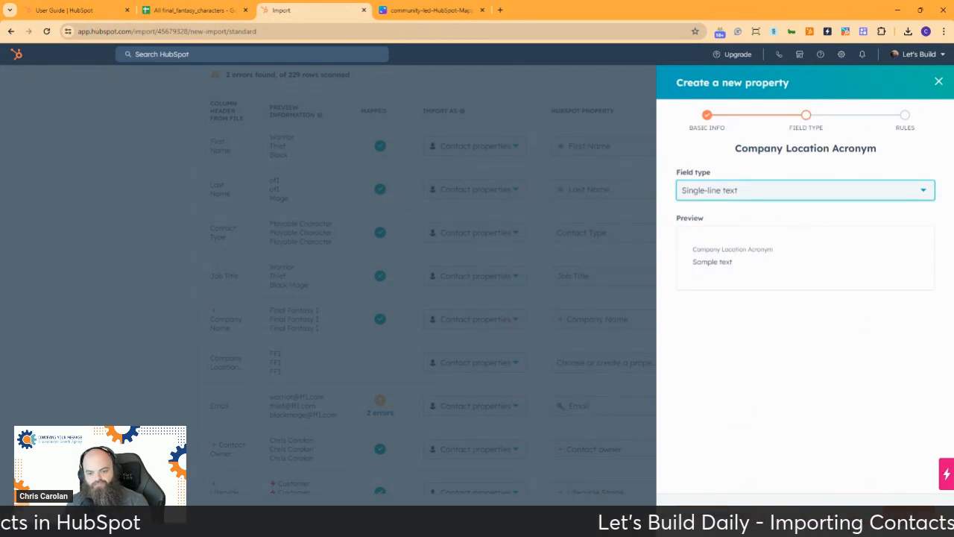
pyautogui.click(909, 516)
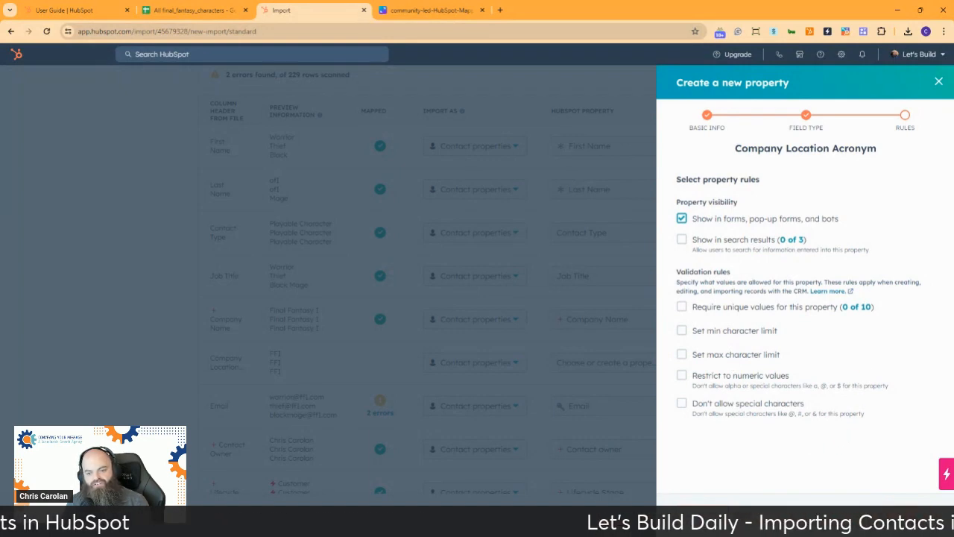
pyautogui.click(911, 518)
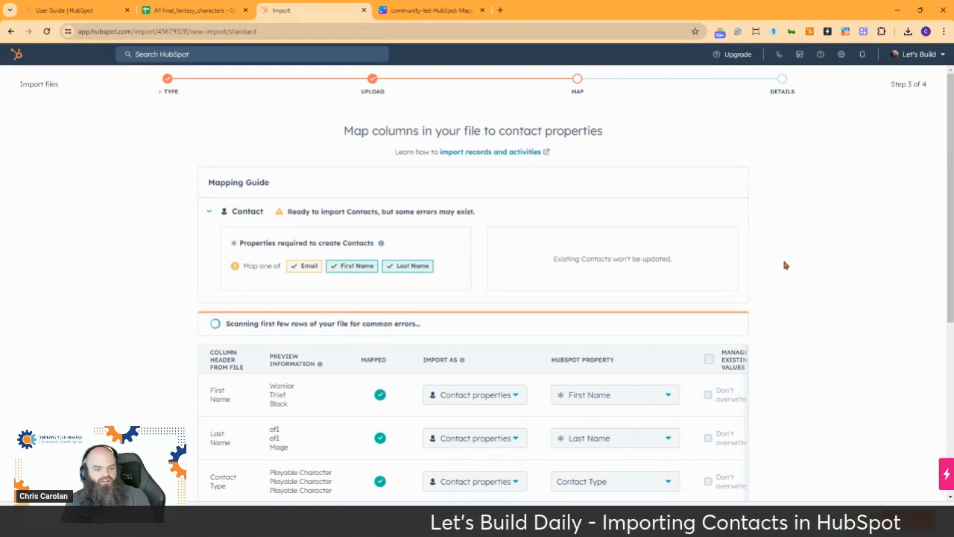
# Step: Open the '2 errors' details for the Email column in the mapping table
pyautogui.scroll(-5, 784, 264)
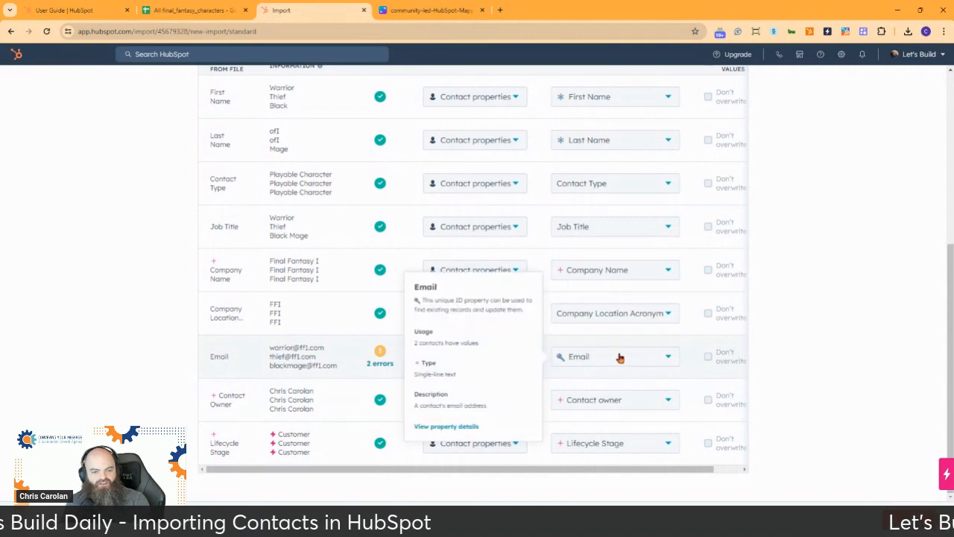
pyautogui.click(379, 364)
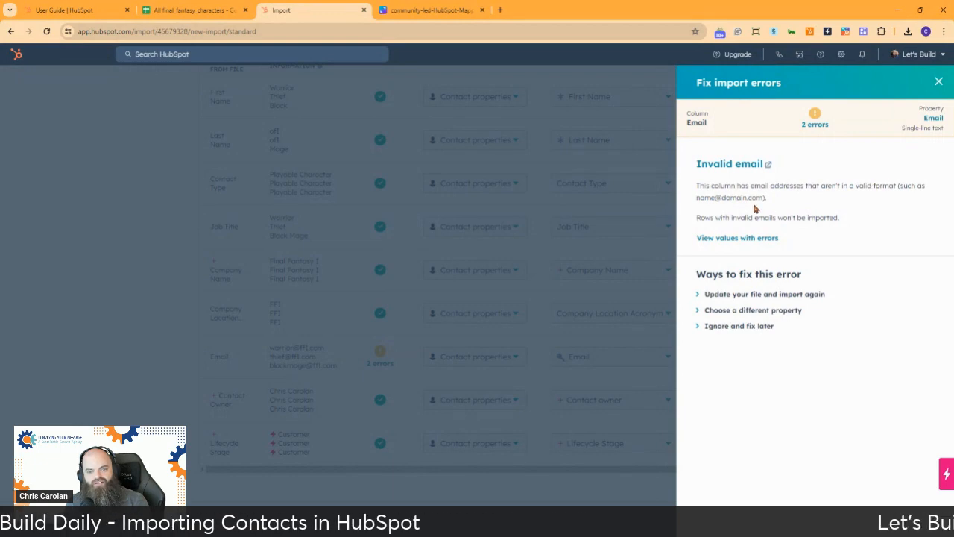
# Step: Review the two invalid email values and the 'Ignore and fix later' option, then close the panel
pyautogui.click(729, 240)
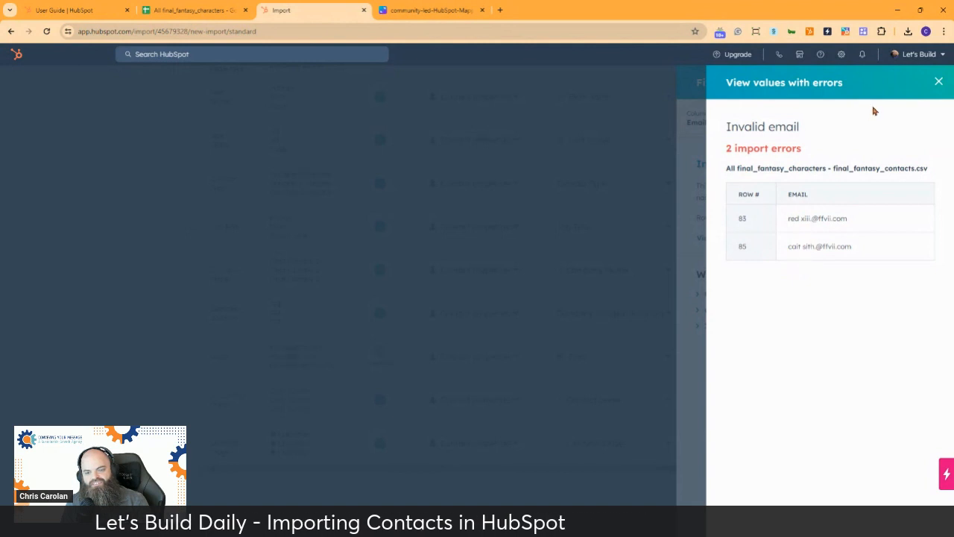
pyautogui.click(938, 83)
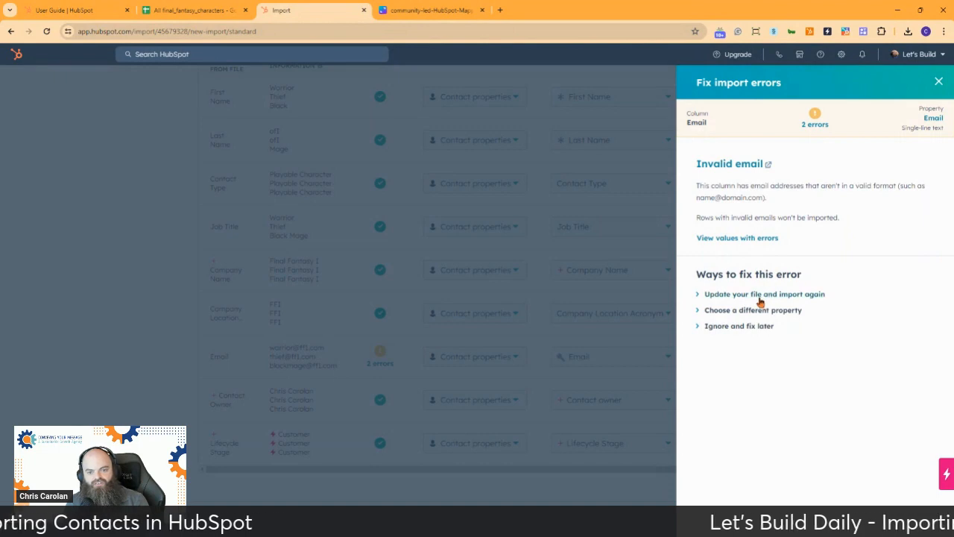
pyautogui.click(725, 328)
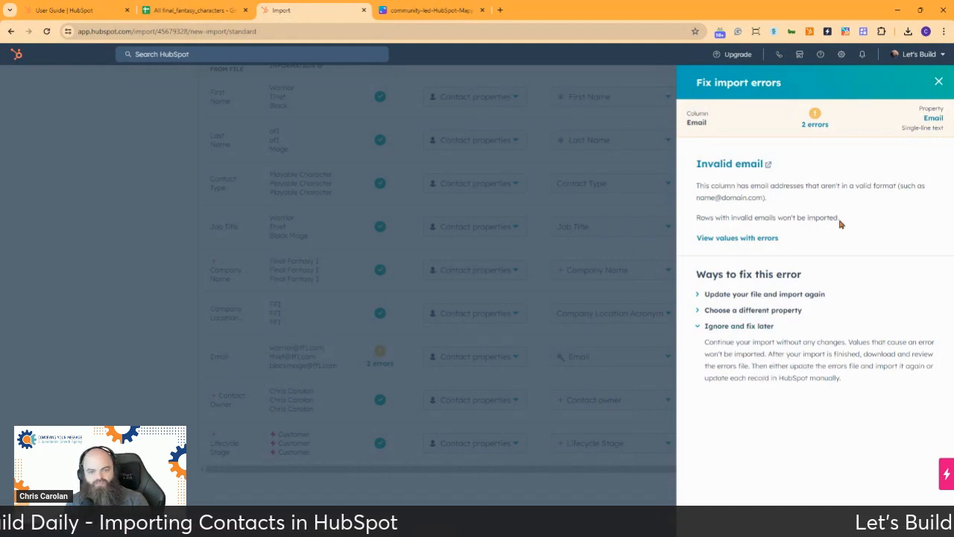
pyautogui.click(938, 80)
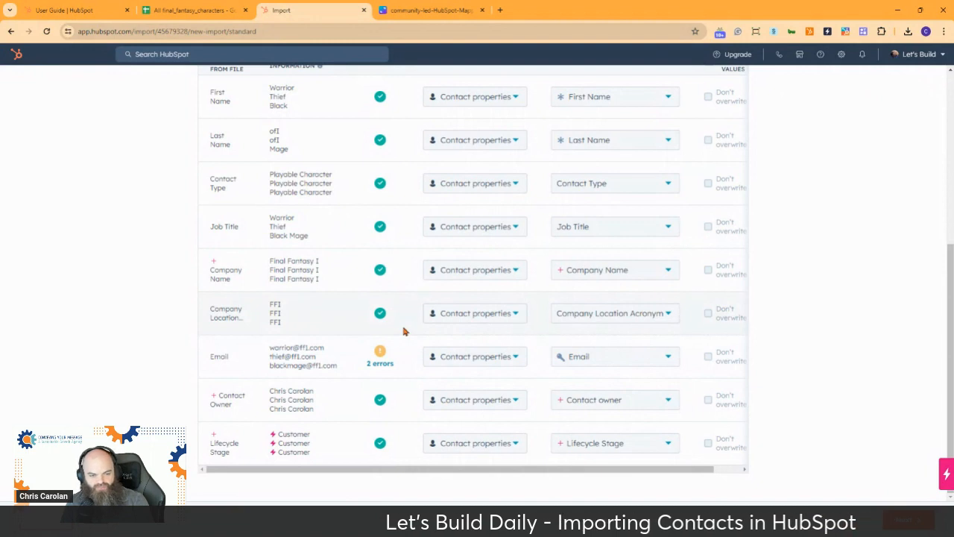
# Step: Review the column mappings and continue to the import's Details step
pyautogui.moveTo(544, 356)
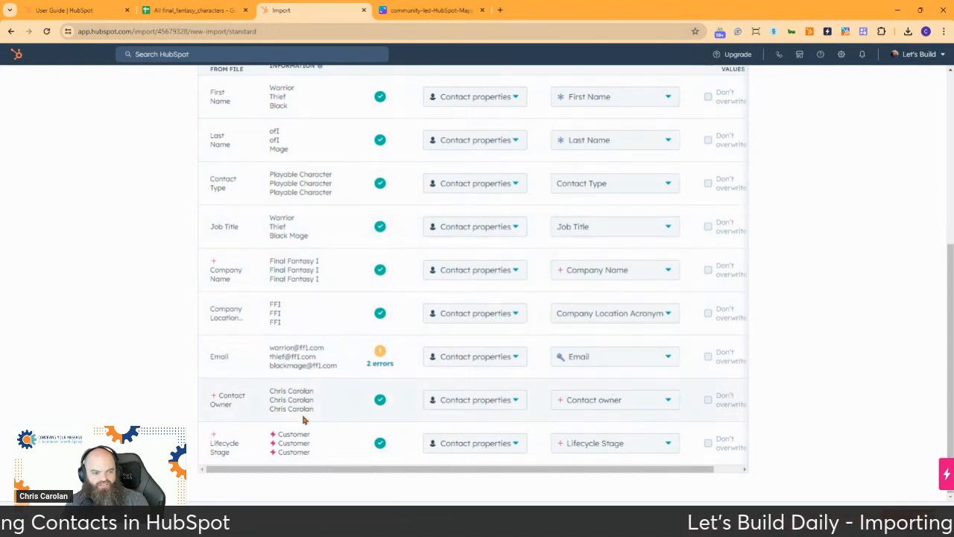
pyautogui.moveTo(626, 442)
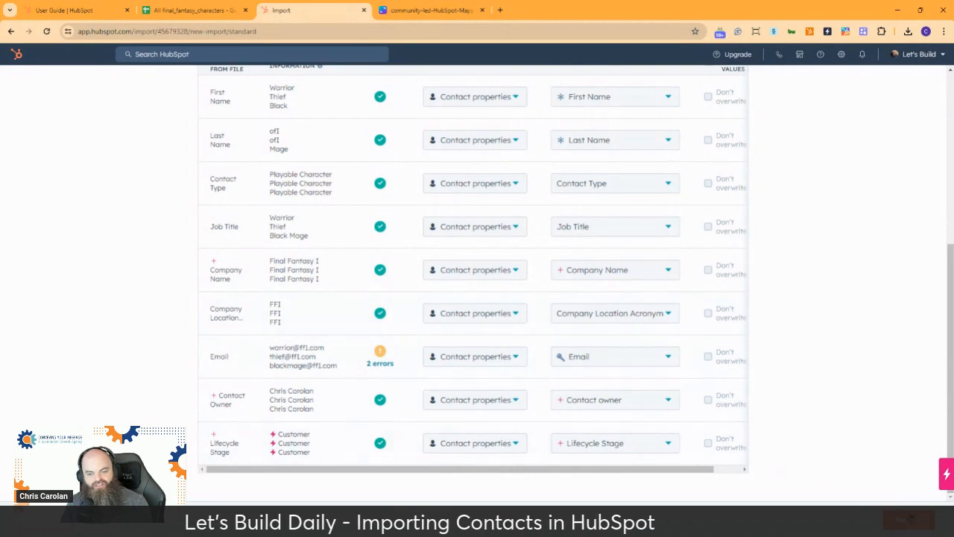
pyautogui.click(911, 519)
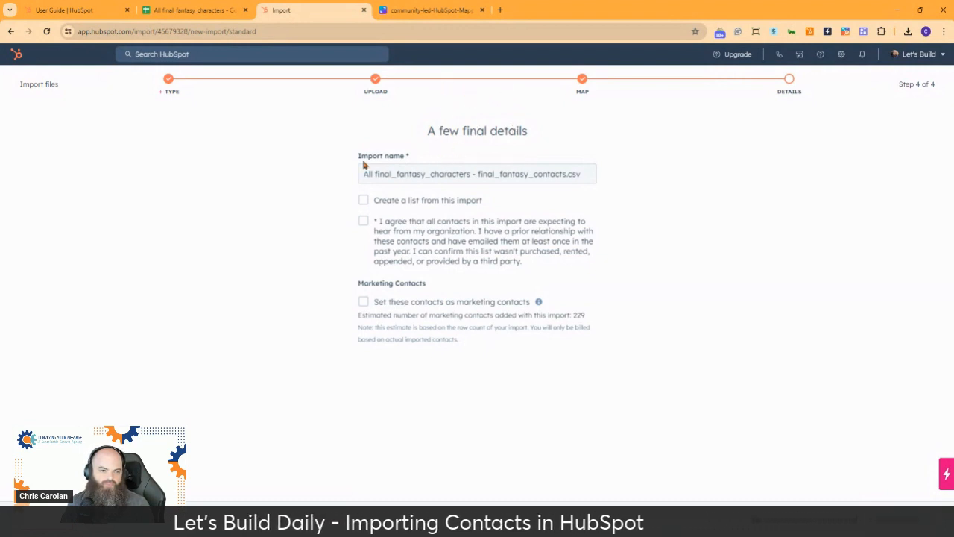
# Step: Replace the import name with 'Contacts - Import - Network Drive - 240408', correcting the mistyped date
pyautogui.click(462, 174)
pyautogui.doubleClick(462, 173)
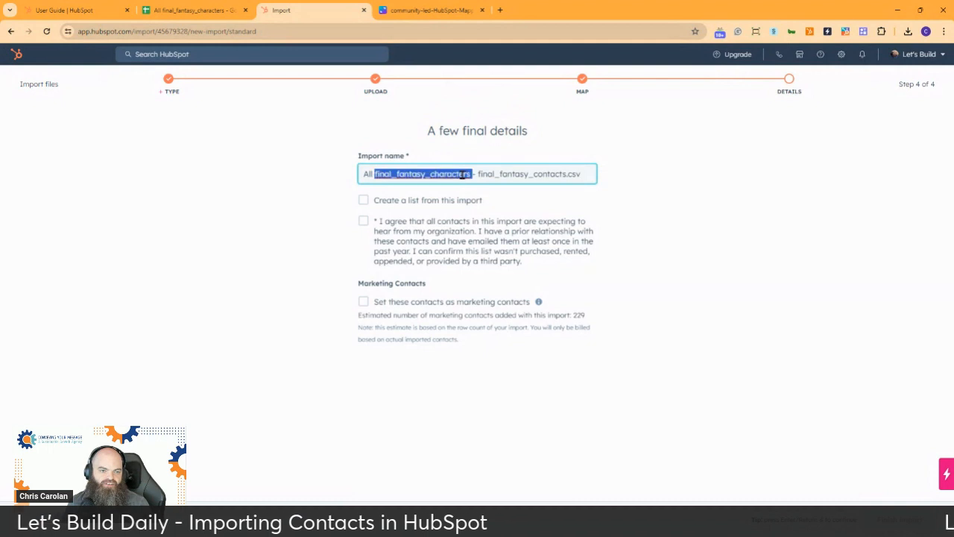
pyautogui.click(585, 173)
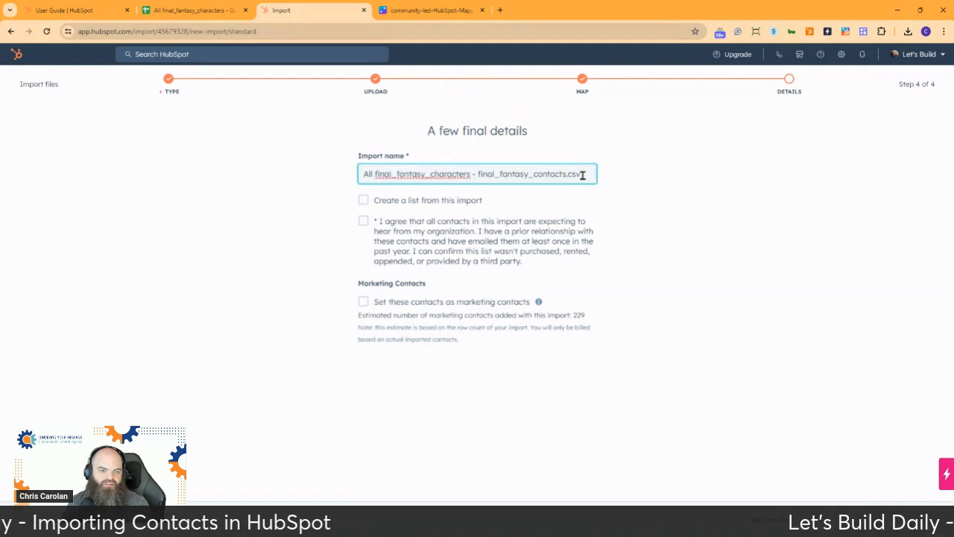
pyautogui.moveTo(581, 174); pyautogui.dragTo(356, 178)
pyautogui.write('Contacts -')
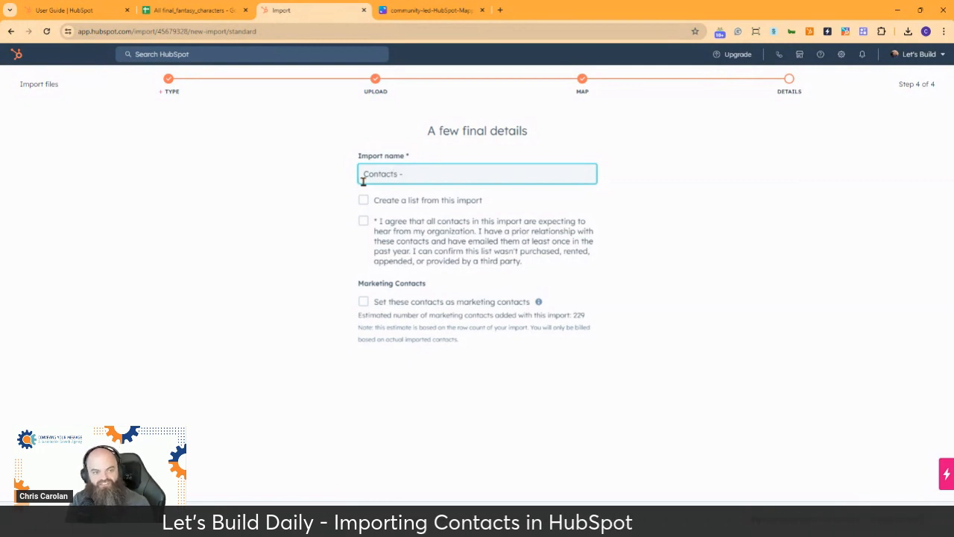
pyautogui.write('Import -')
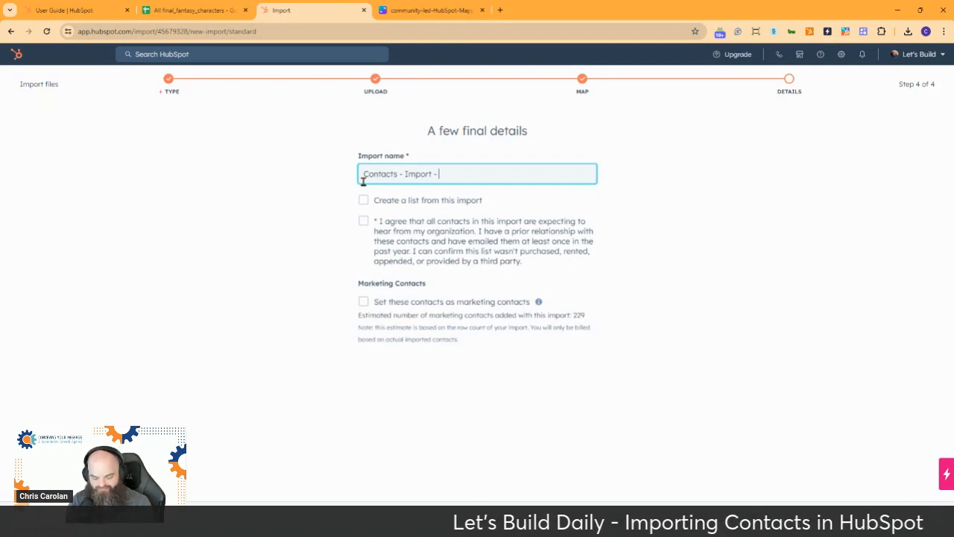
pyautogui.write('Network Dr')
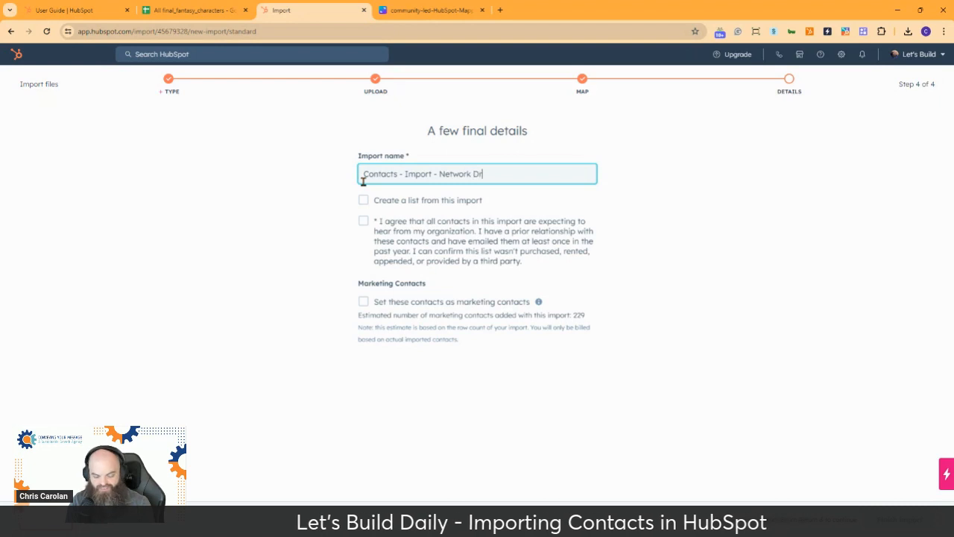
pyautogui.write('ive')
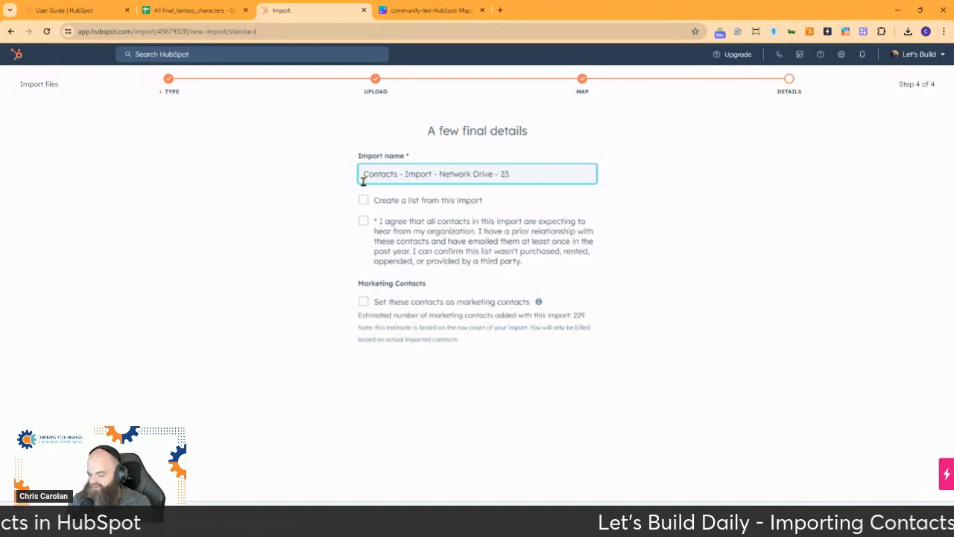
pyautogui.write('- 230408')
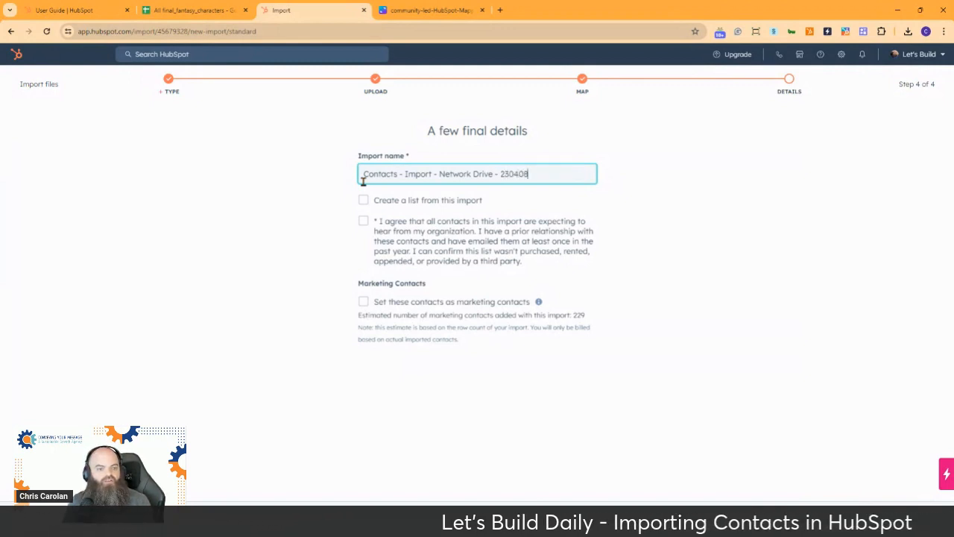
pyautogui.press('BackSpace')
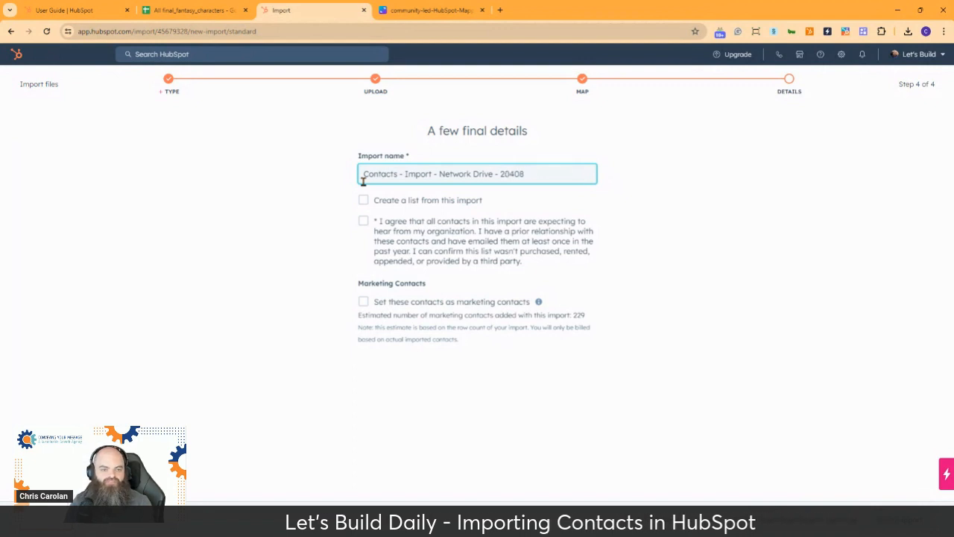
# Step: Complete the date, tick 'Create a list from this import' and the consent box, and finish the import
pyautogui.write('4')
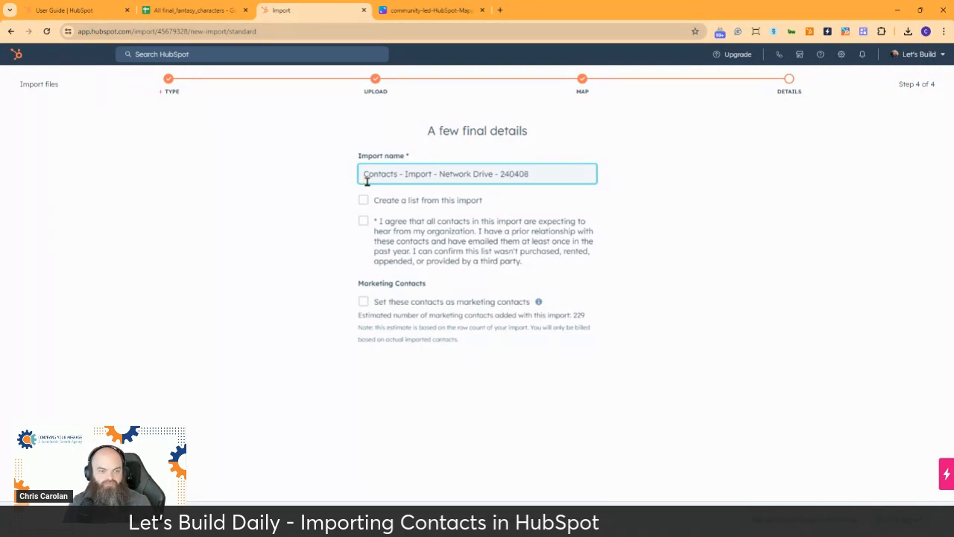
pyautogui.click(364, 201)
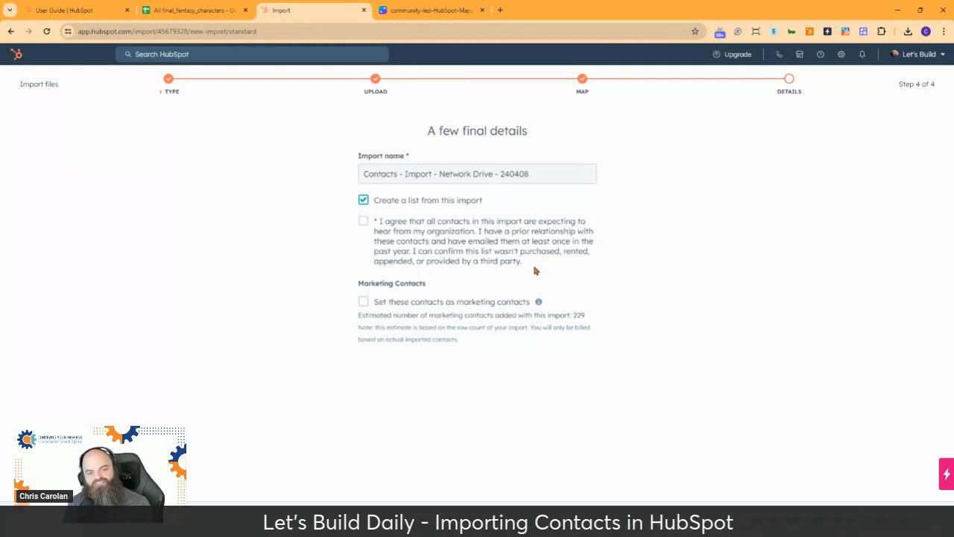
pyautogui.click(365, 223)
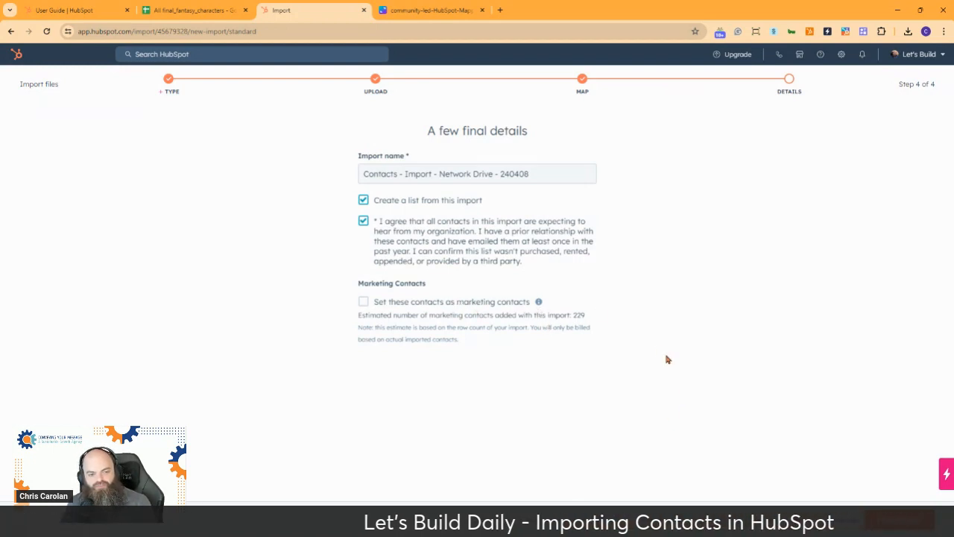
pyautogui.click(899, 520)
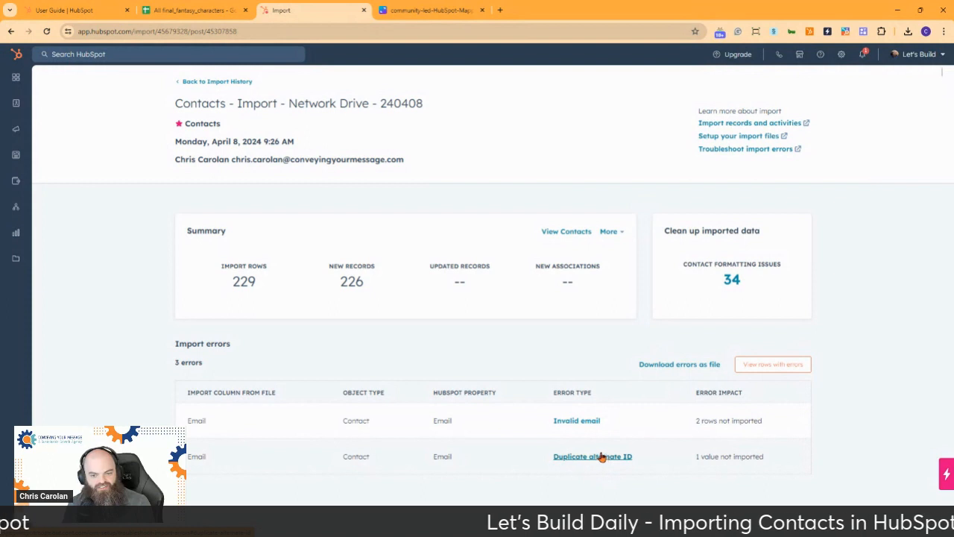
# Step: Open the import's 3 rows with errors from the summary page
pyautogui.click(781, 364)
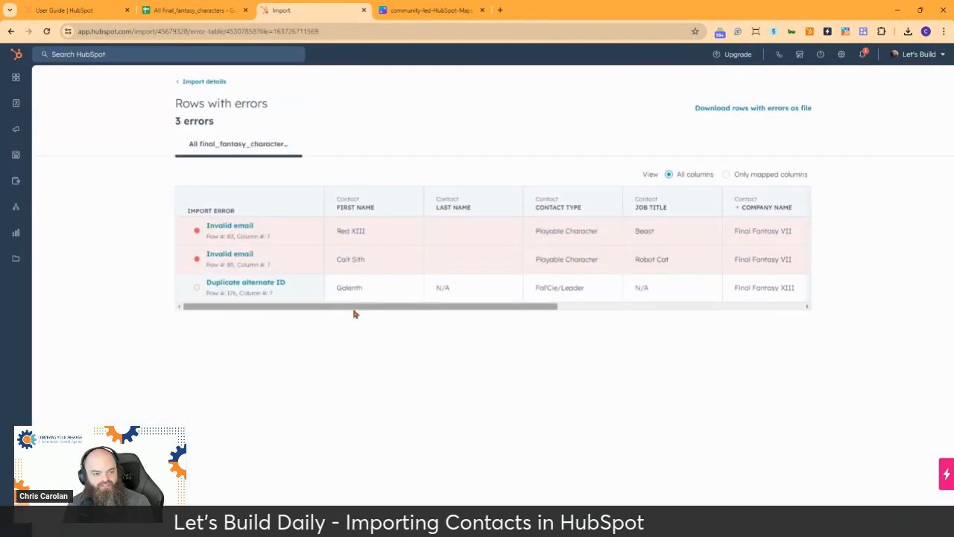
# Step: Scroll across the error table's columns, then return to the Import details summary
pyautogui.moveTo(354, 311); pyautogui.dragTo(317, 327)
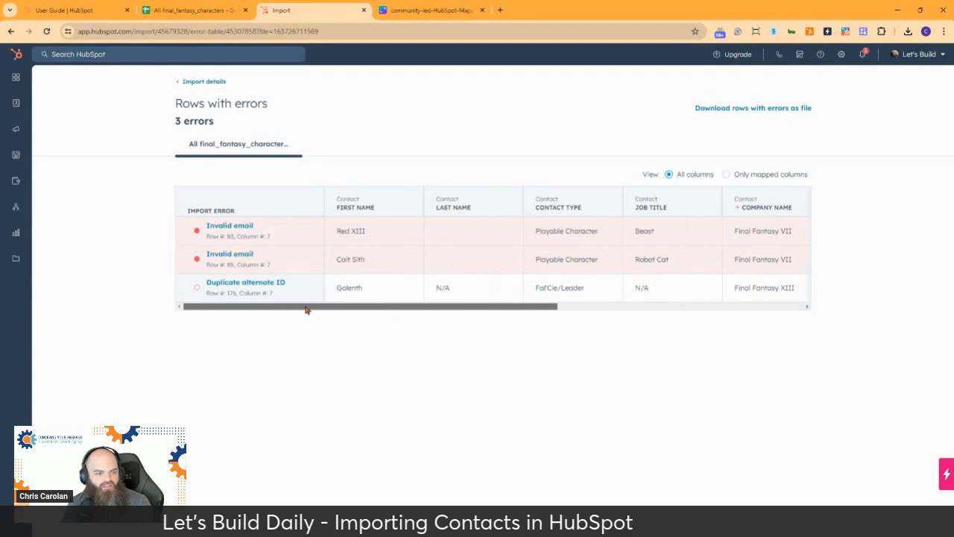
pyautogui.moveTo(328, 304); pyautogui.dragTo(510, 291)
pyautogui.hscroll(5, 511, 291)
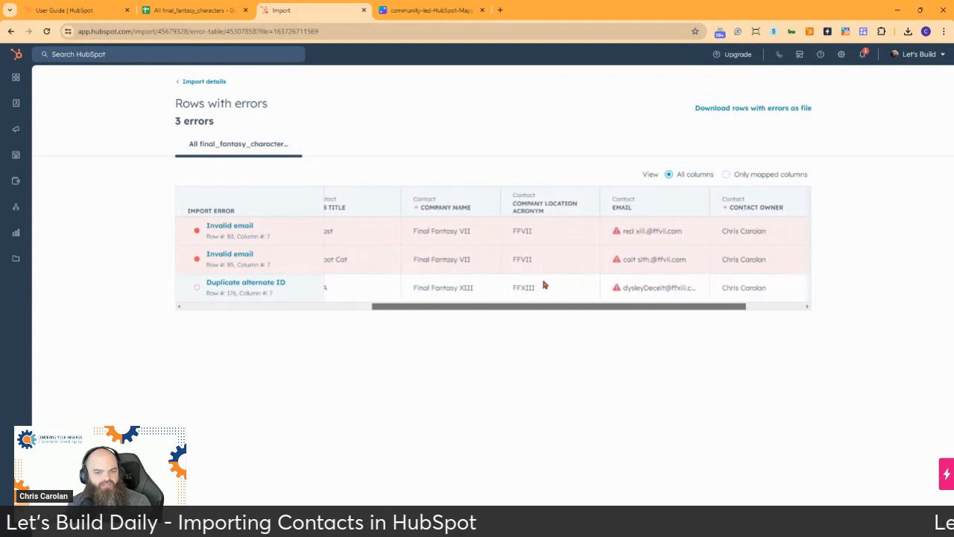
pyautogui.hscroll(2, 573, 295)
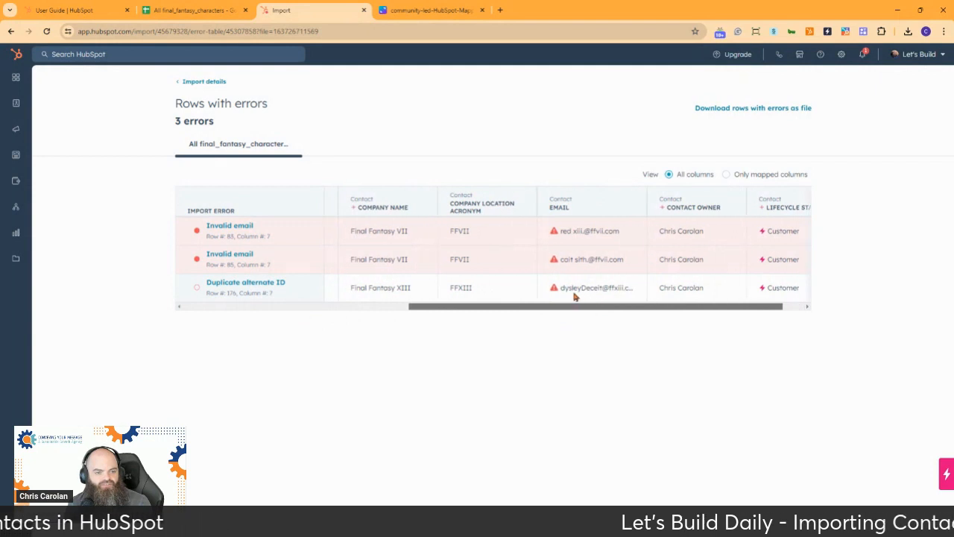
pyautogui.hscroll(-10, 611, 294)
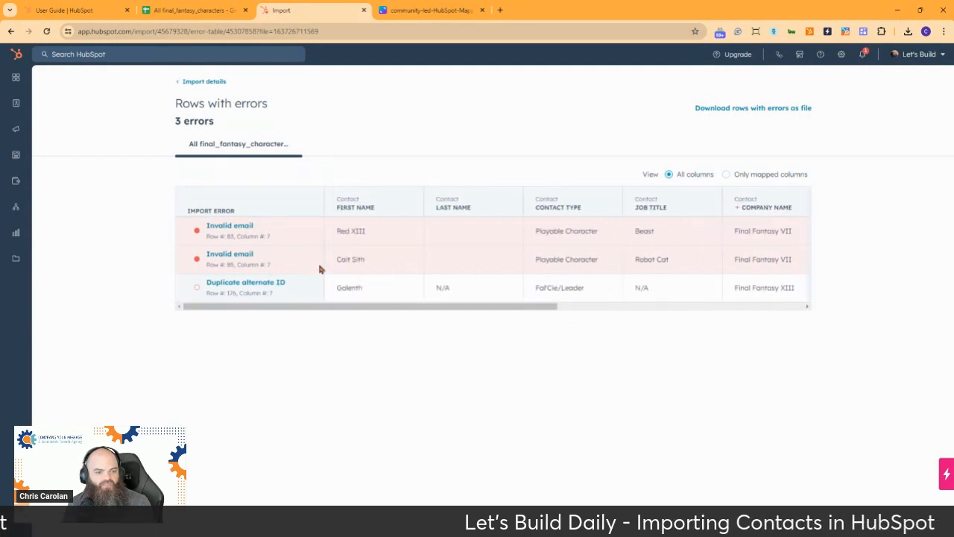
pyautogui.click(204, 82)
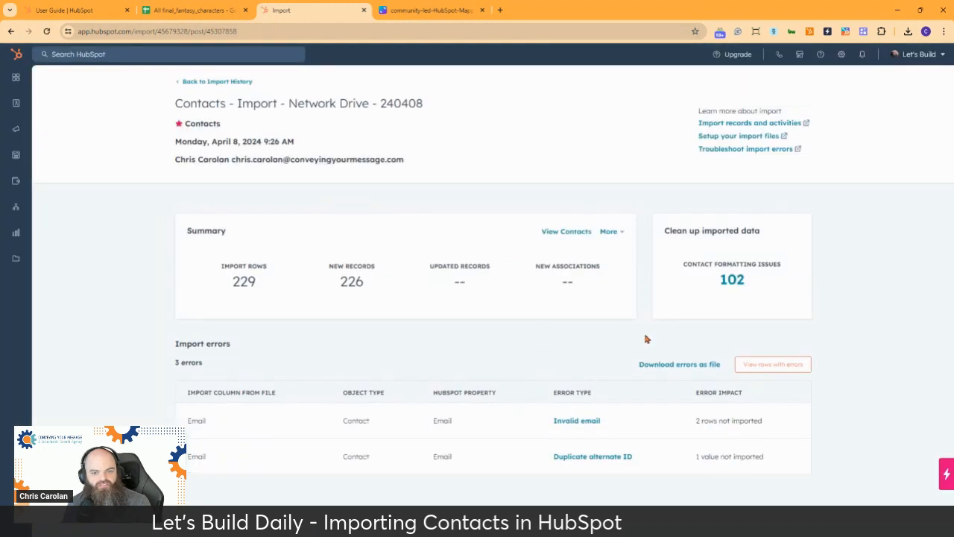
# Step: Open the 102 contact formatting issues and scroll through the proposed Name and Email fixes
pyautogui.click(732, 280)
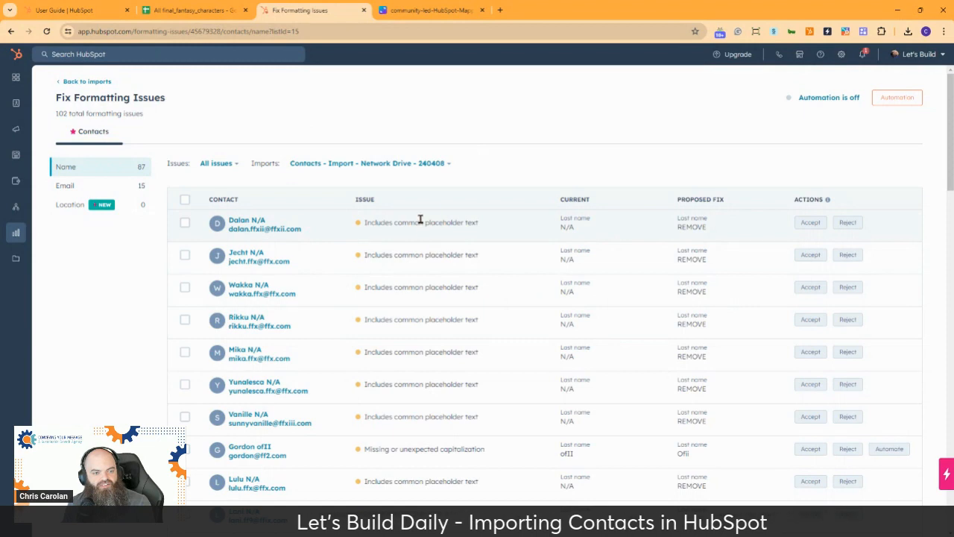
pyautogui.scroll(-2, 420, 218)
pyautogui.scroll(2, 409, 207)
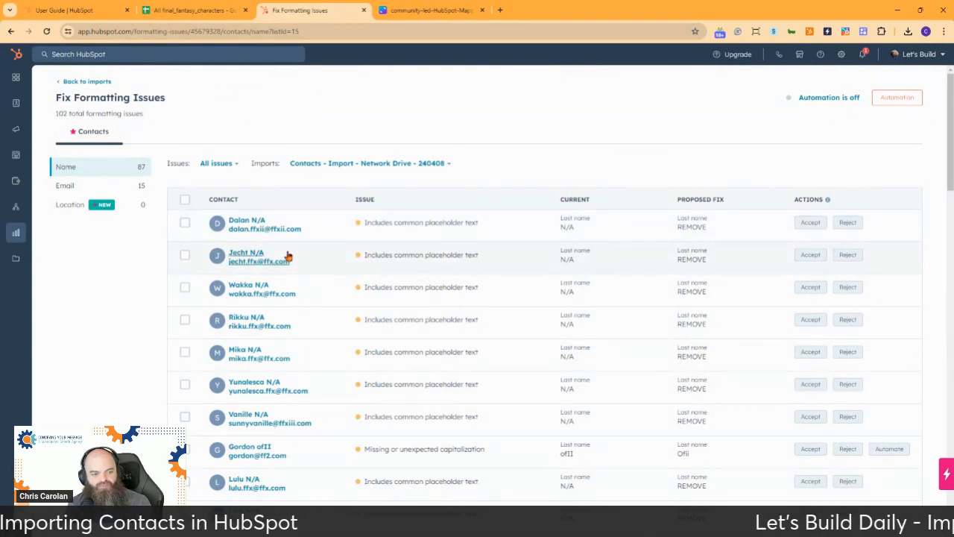
pyautogui.scroll(-2, 432, 220)
pyautogui.scroll(2, 432, 219)
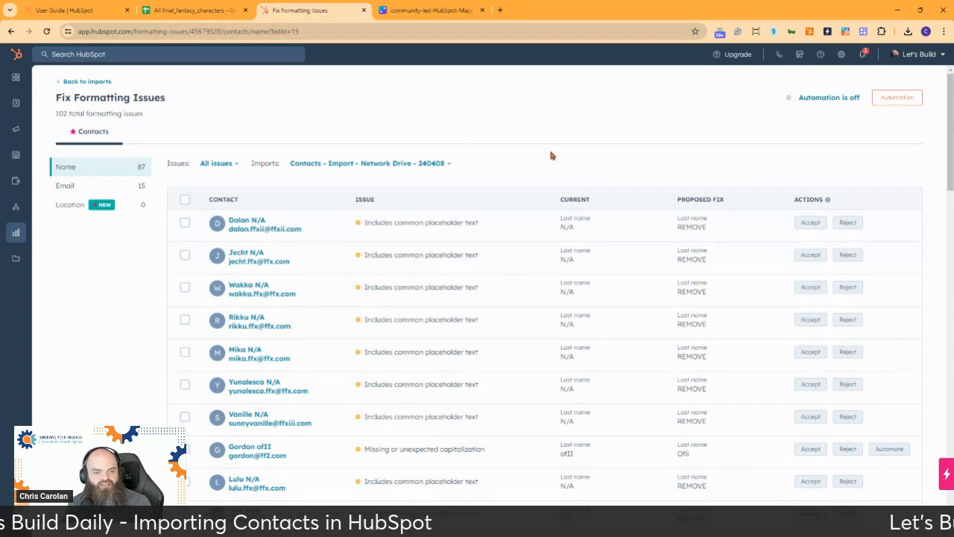
pyautogui.scroll(-2, 551, 156)
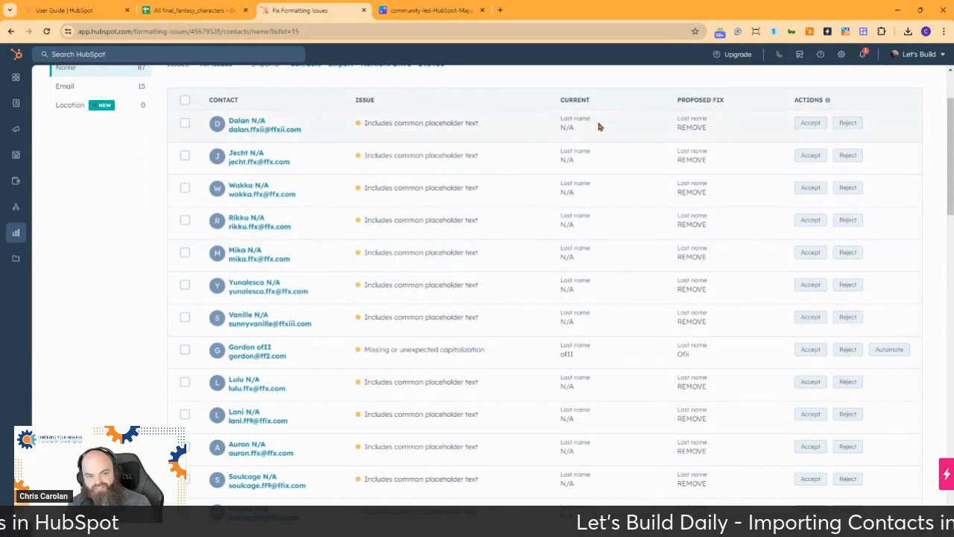
pyautogui.scroll(1, 617, 216)
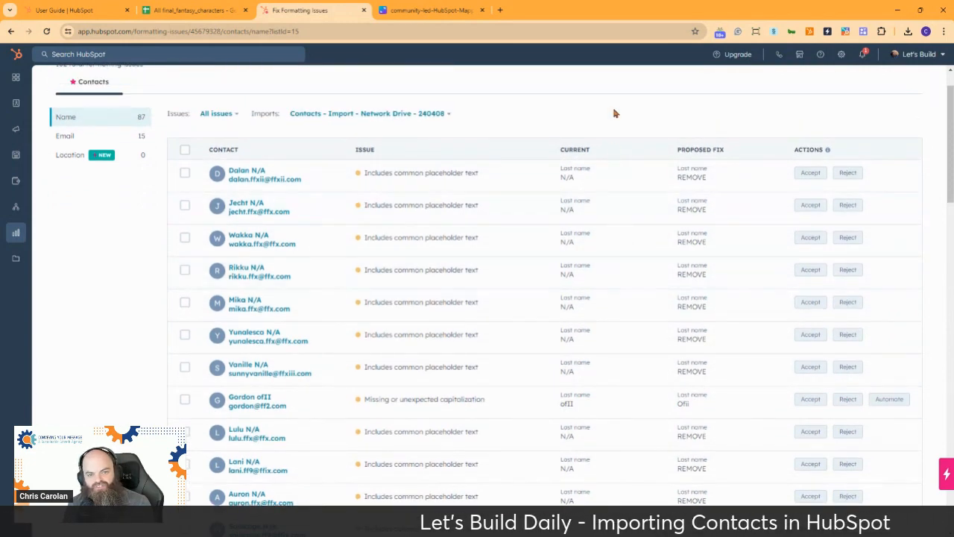
pyautogui.scroll(-4, 576, 222)
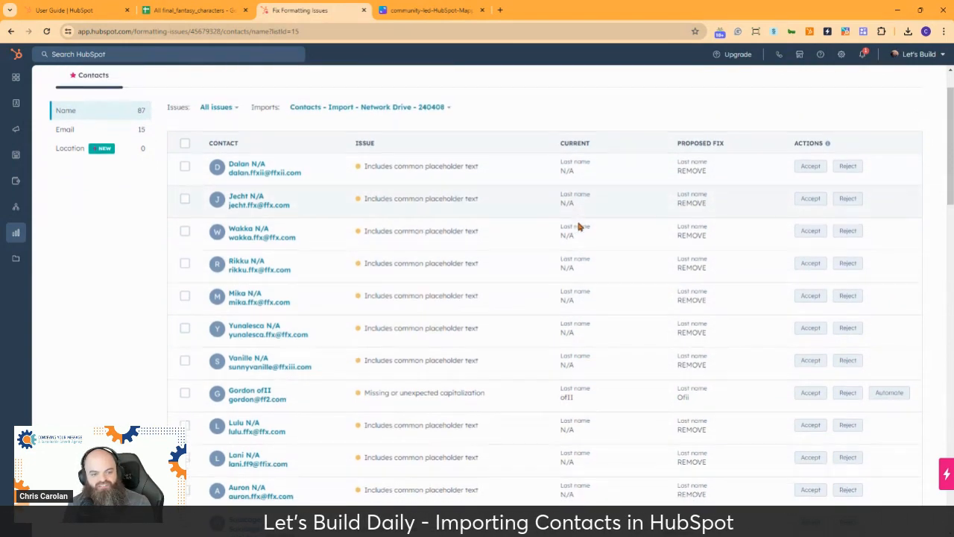
pyautogui.scroll(-10, 574, 220)
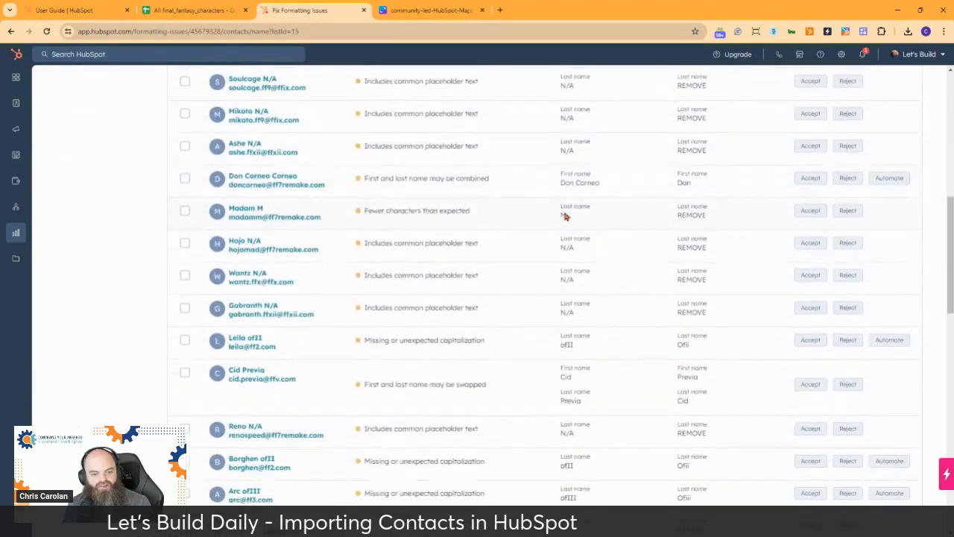
pyautogui.scroll(-8, 564, 214)
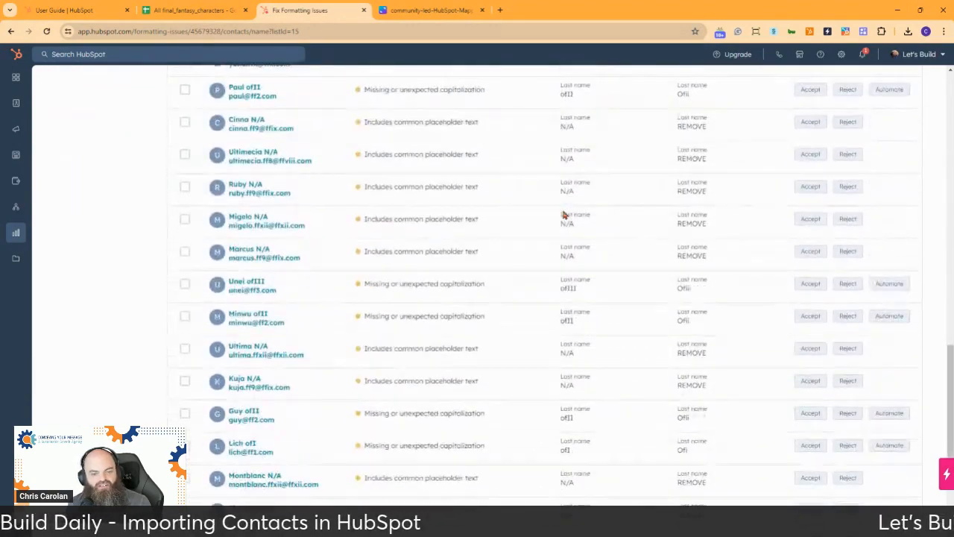
pyautogui.scroll(-4, 564, 214)
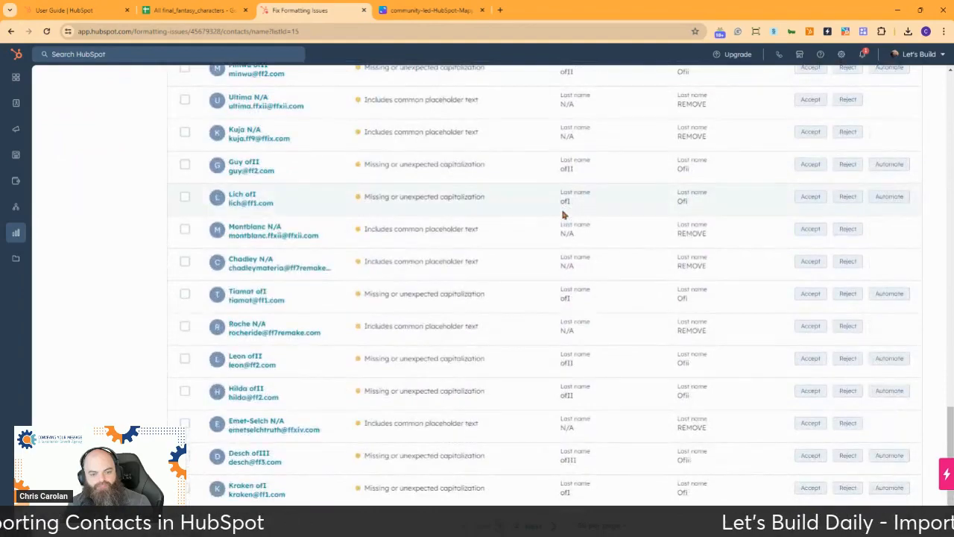
pyautogui.scroll(5, 561, 210)
pyautogui.scroll(15, 562, 210)
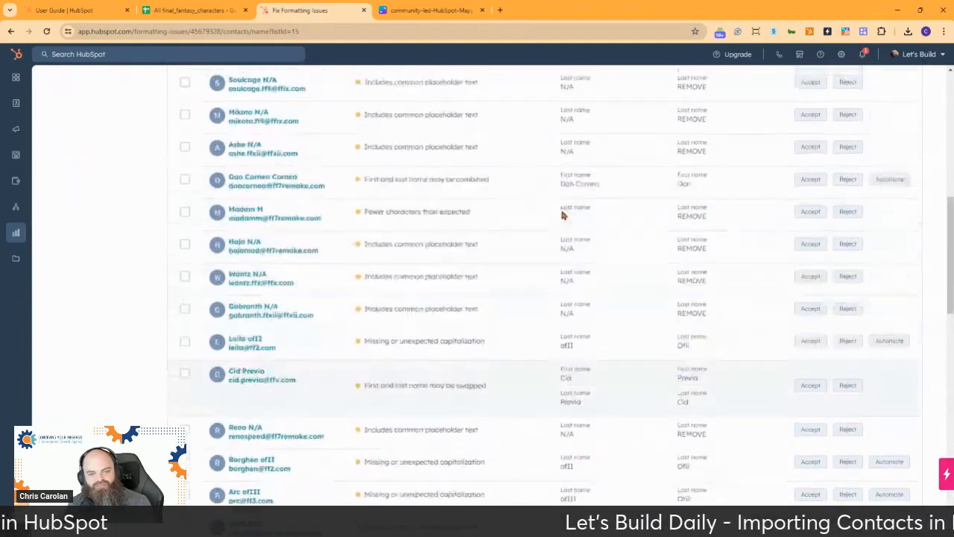
pyautogui.scroll(2, 562, 216)
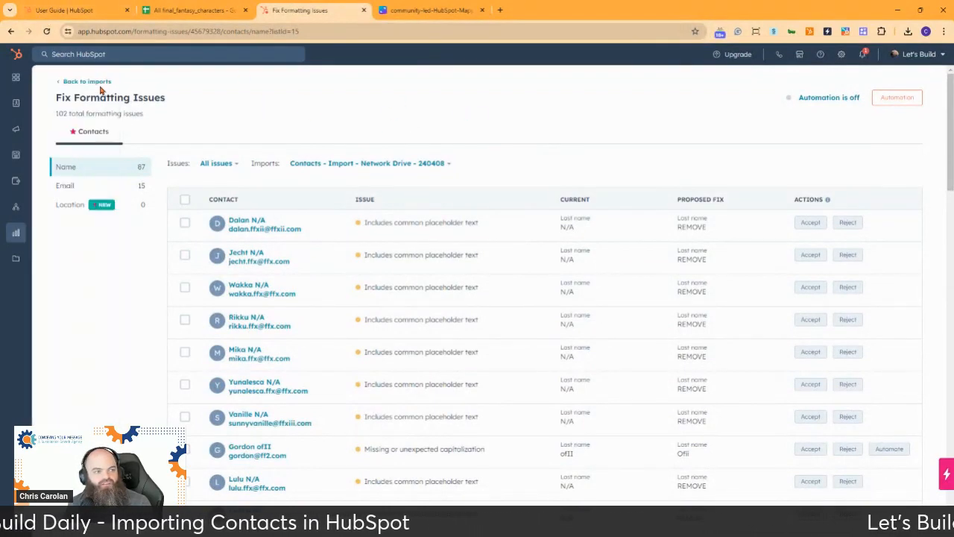
# Step: Open CRM > Contacts and scroll the 228-record table sideways to review its columns
pyautogui.moveTo(53, 108)
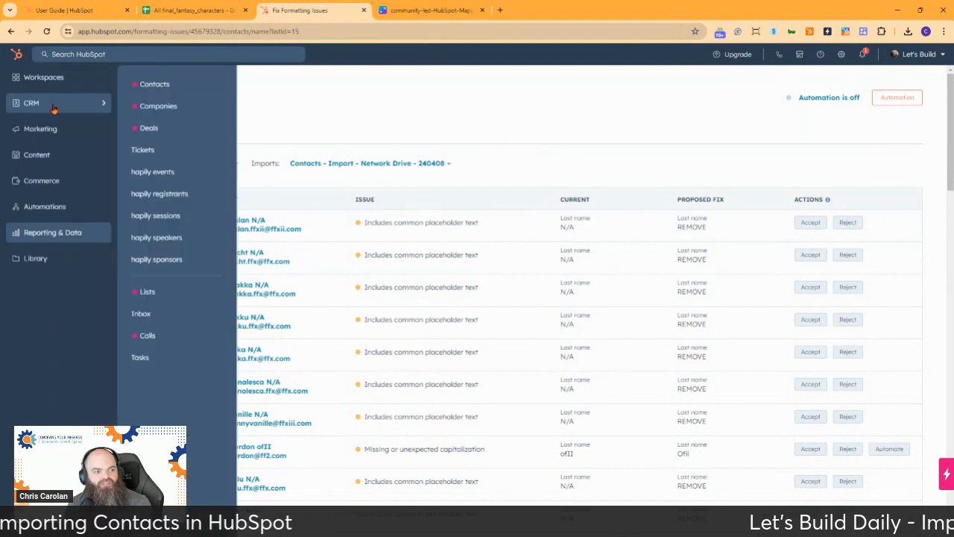
pyautogui.click(158, 84)
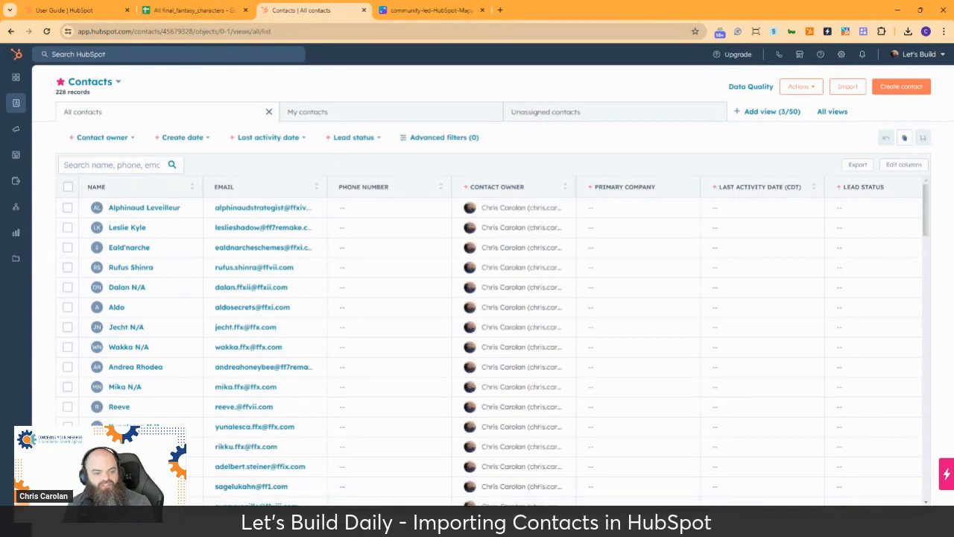
pyautogui.moveTo(403, 508); pyautogui.dragTo(633, 487)
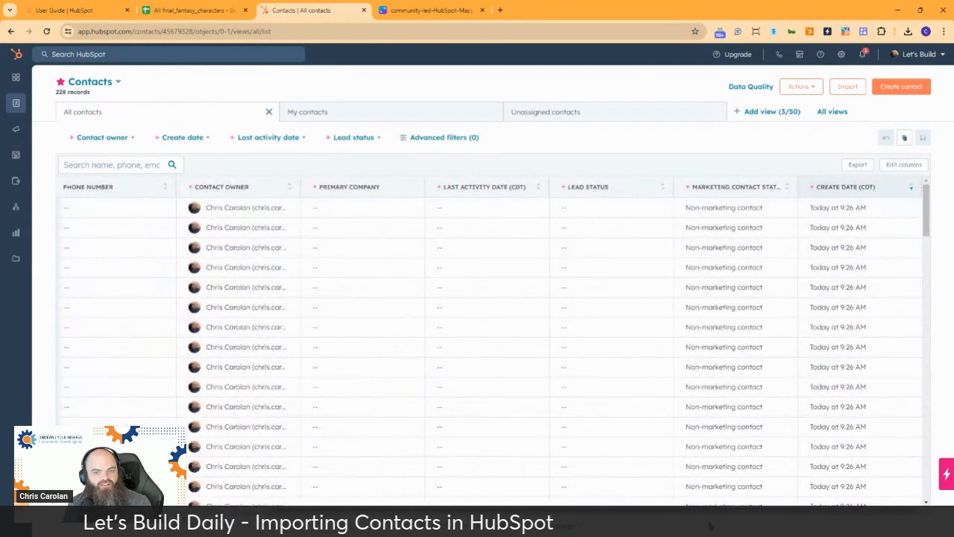
pyautogui.moveTo(668, 532); pyautogui.dragTo(403, 515)
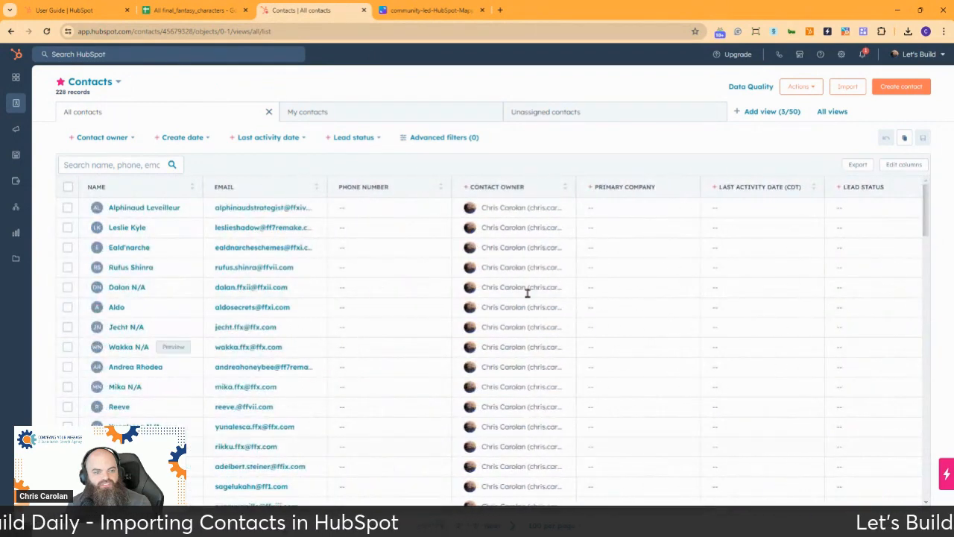
# Step: Add the Lifecycle Stage property as a column, move it to the top of the column order, and apply
pyautogui.click(903, 165)
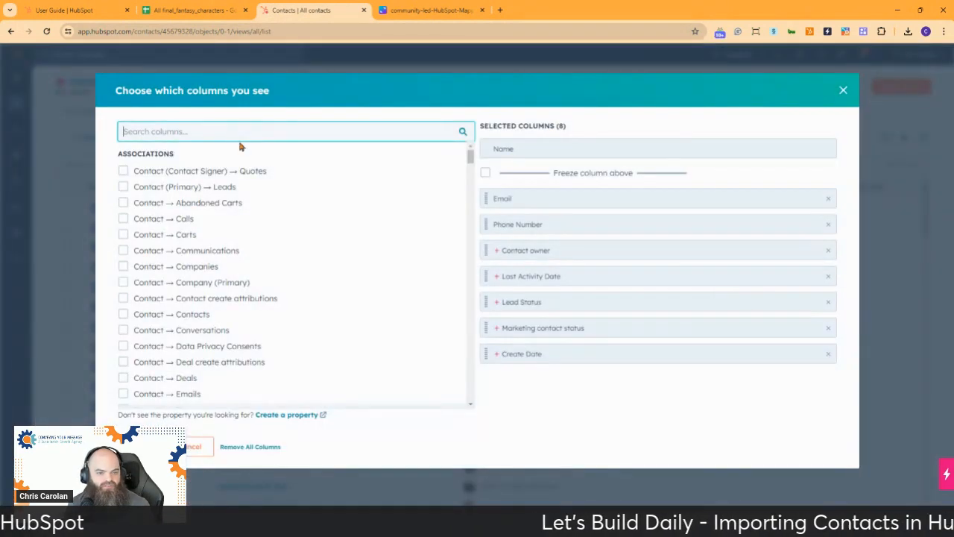
pyautogui.write('lifecy')
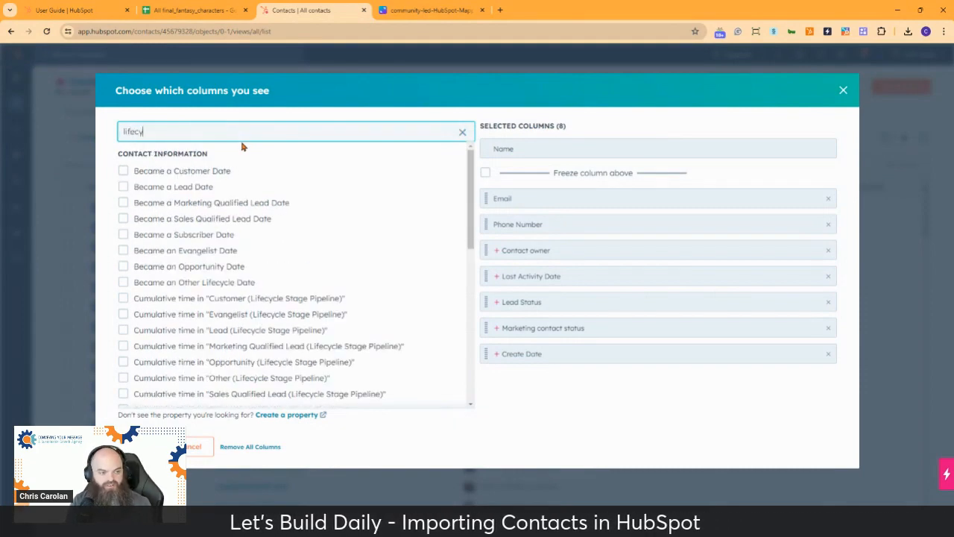
pyautogui.write('cle st')
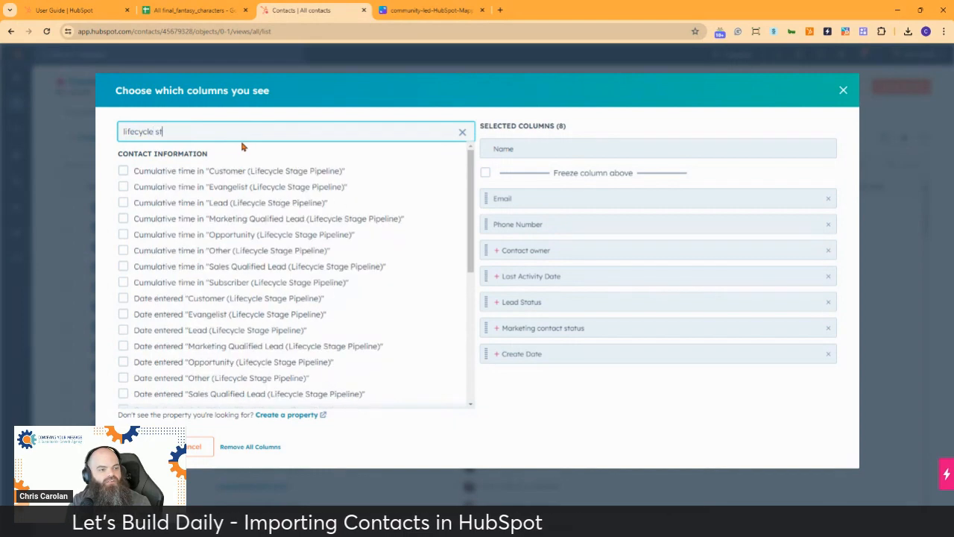
pyautogui.write('age')
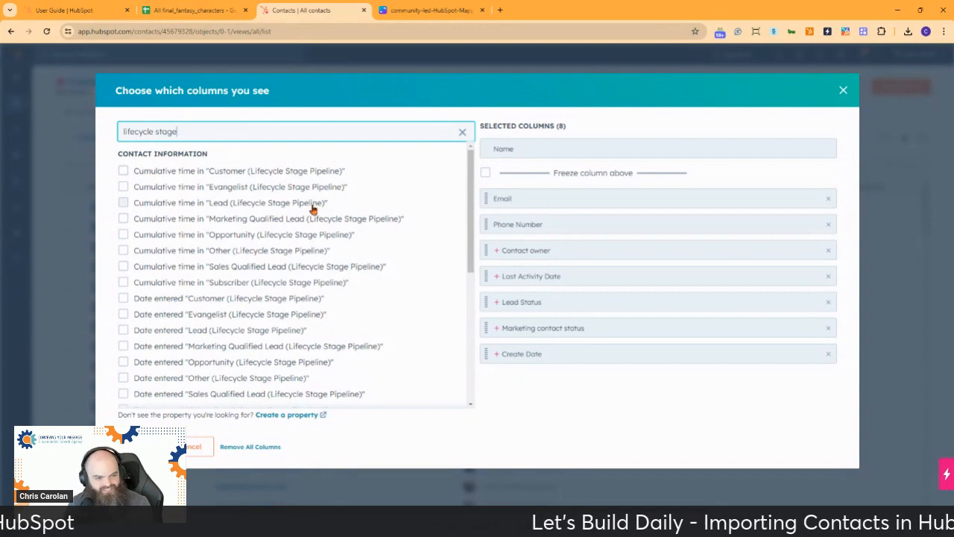
pyautogui.scroll(-4, 311, 202)
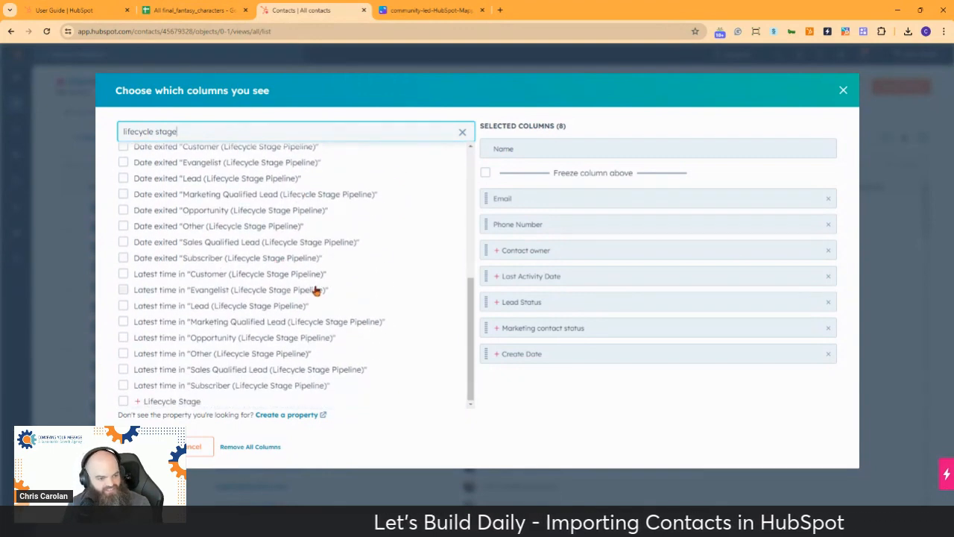
pyautogui.click(123, 401)
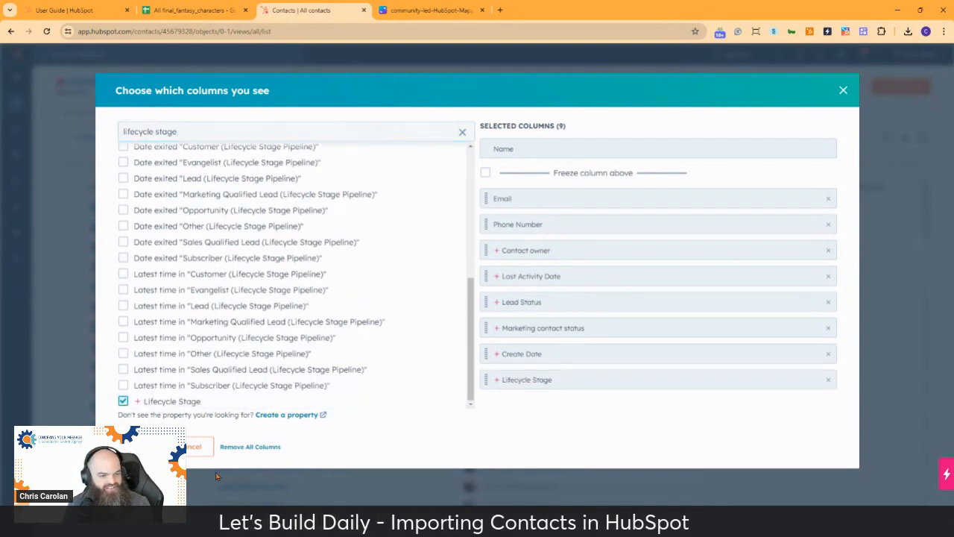
pyautogui.click(799, 381)
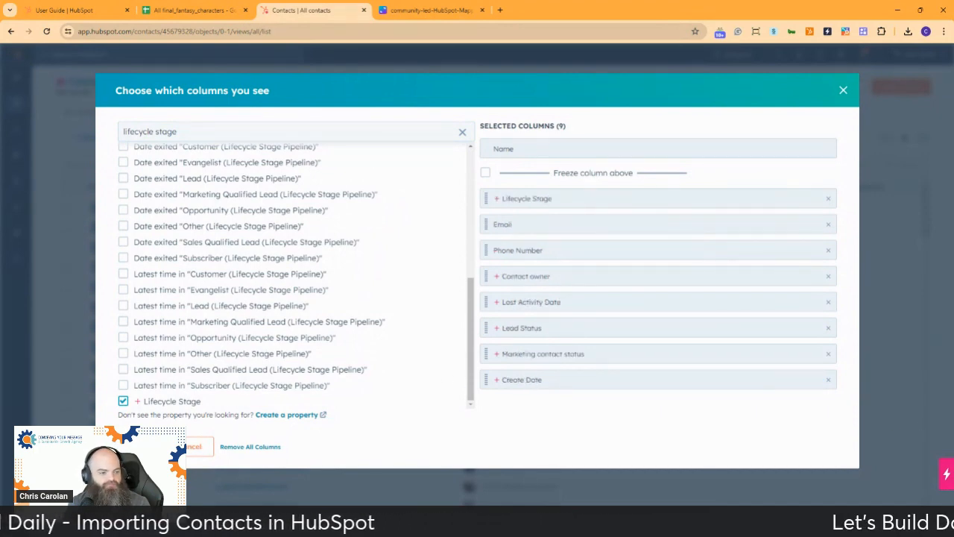
pyautogui.click(142, 446)
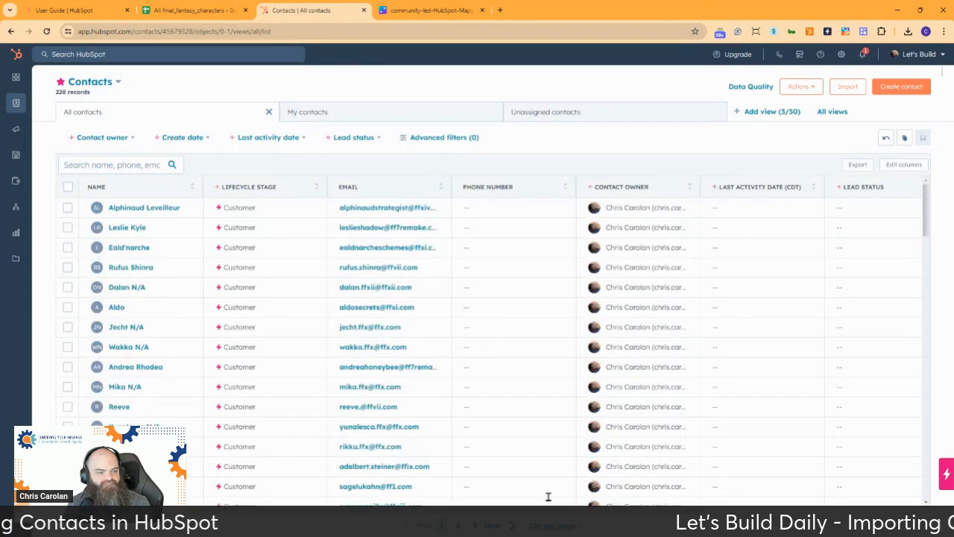